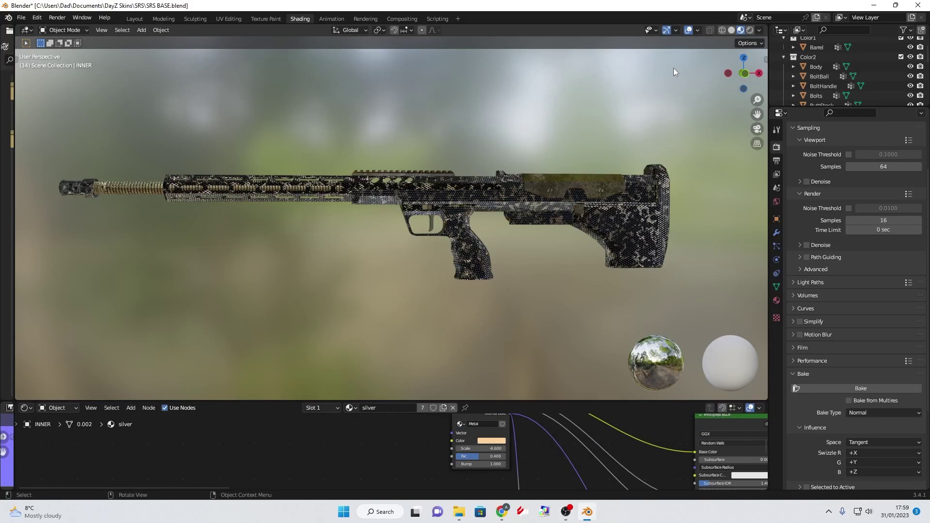
Step: Orbit around the rifle and enlarge the Shader Editor to show the material nodes
middle_drag(234, 215, 357, 260)
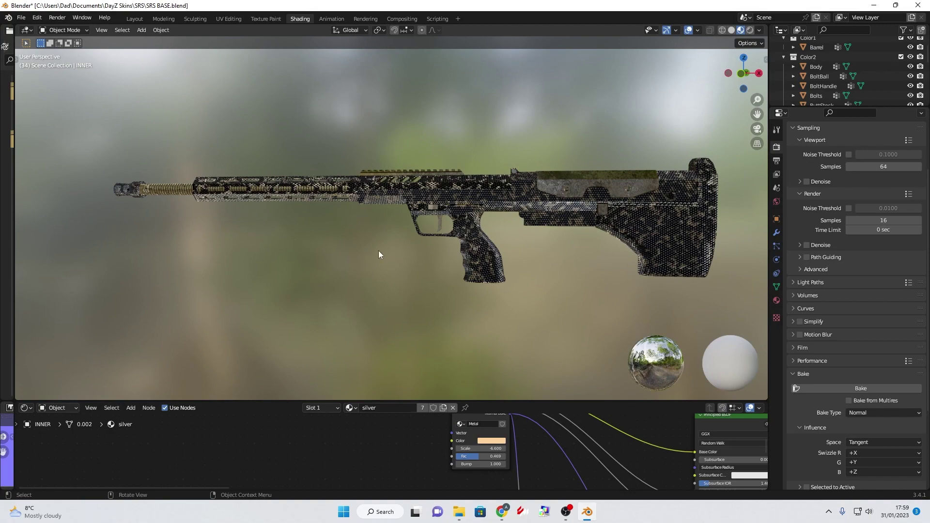
middle_drag(379, 252, 511, 275)
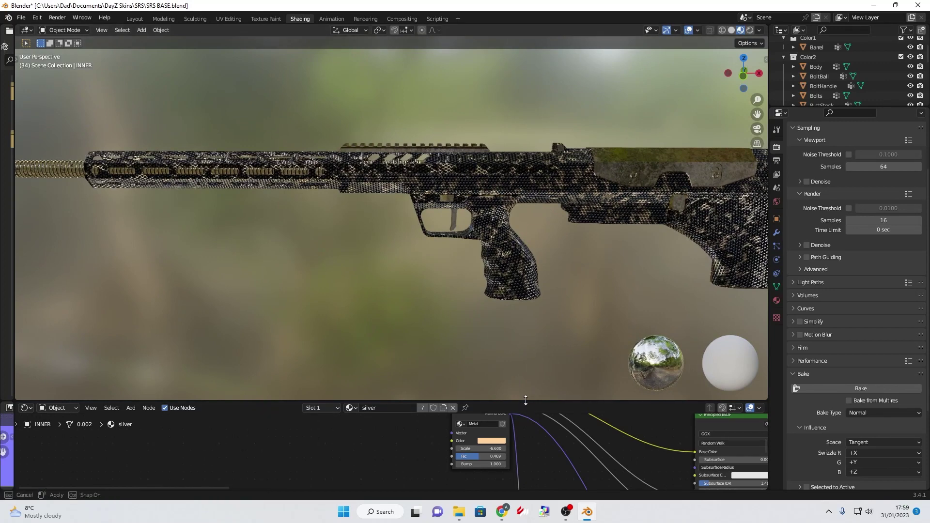
drag(529, 401, 526, 265)
scroll(412, 316, down, 2)
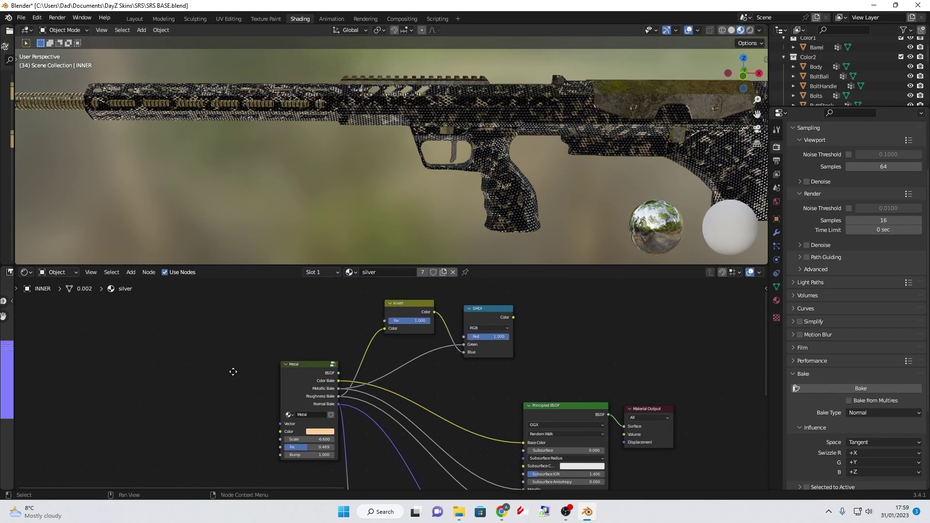
middle_drag(440, 351, 440, 310)
middle_drag(485, 160, 519, 102)
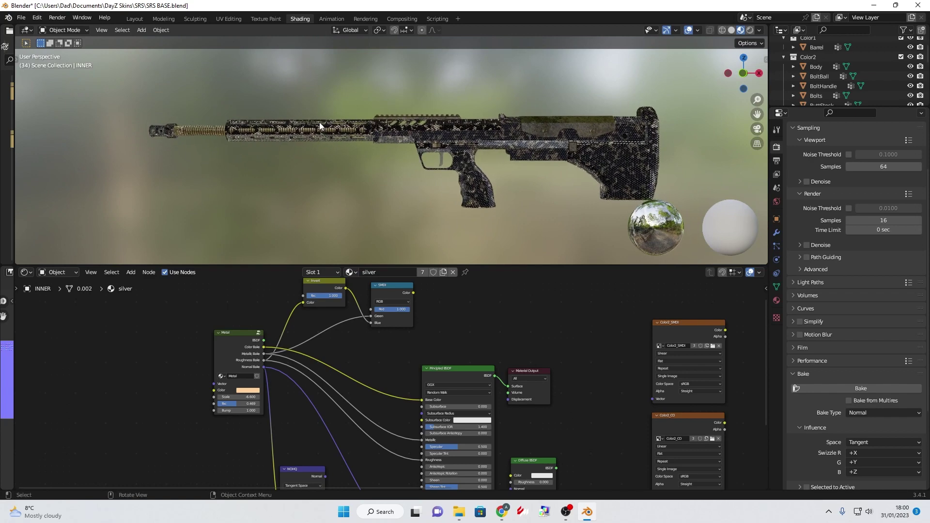
middle_drag(620, 140, 330, 165)
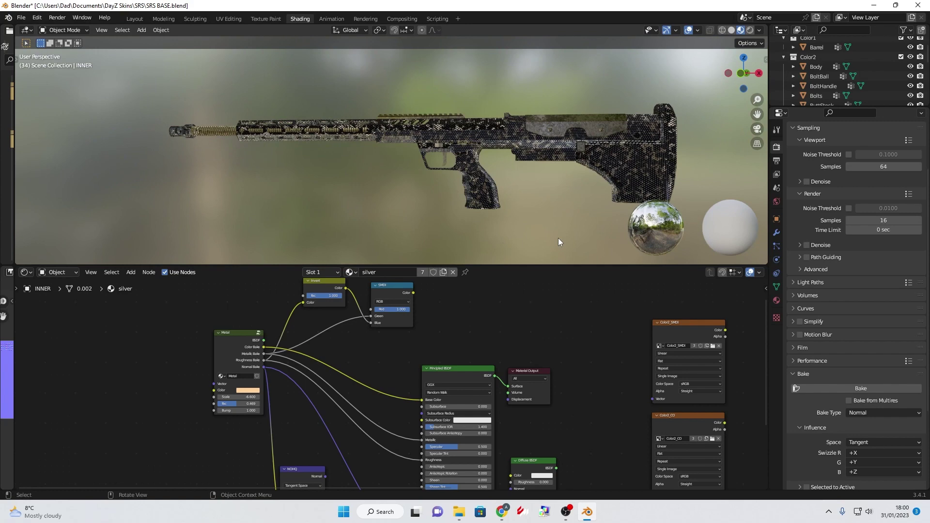
Step: Adjust the layout and select the HeatGuardMain handguard to show its Color3 nodes
middle_drag(477, 298, 507, 305)
middle_drag(492, 207, 324, 163)
drag(448, 265, 471, 315)
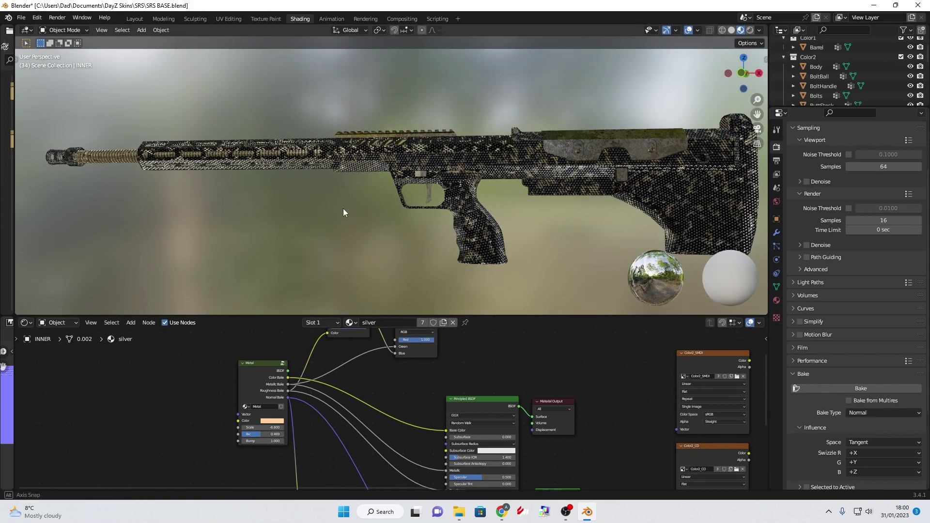
middle_drag(343, 208, 439, 254)
scroll(517, 351, up, 2)
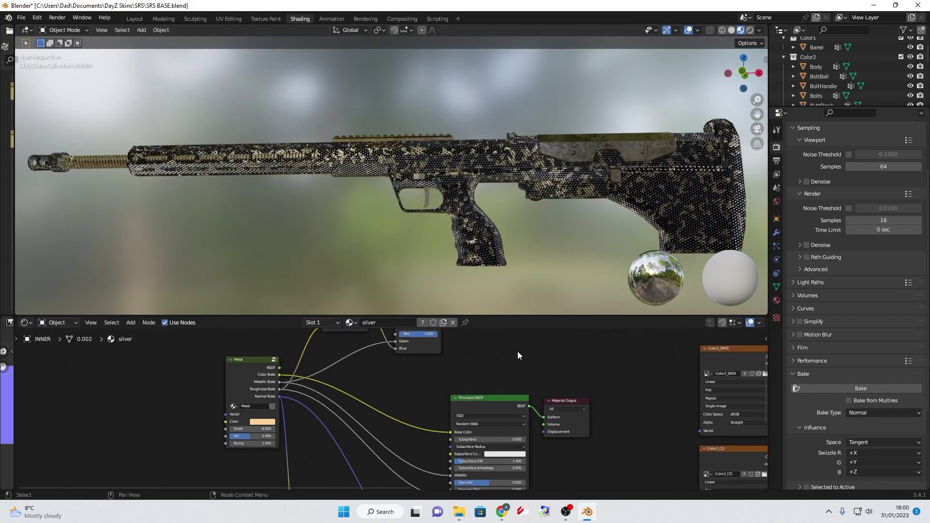
drag(506, 315, 505, 226)
middle_drag(491, 300, 403, 269)
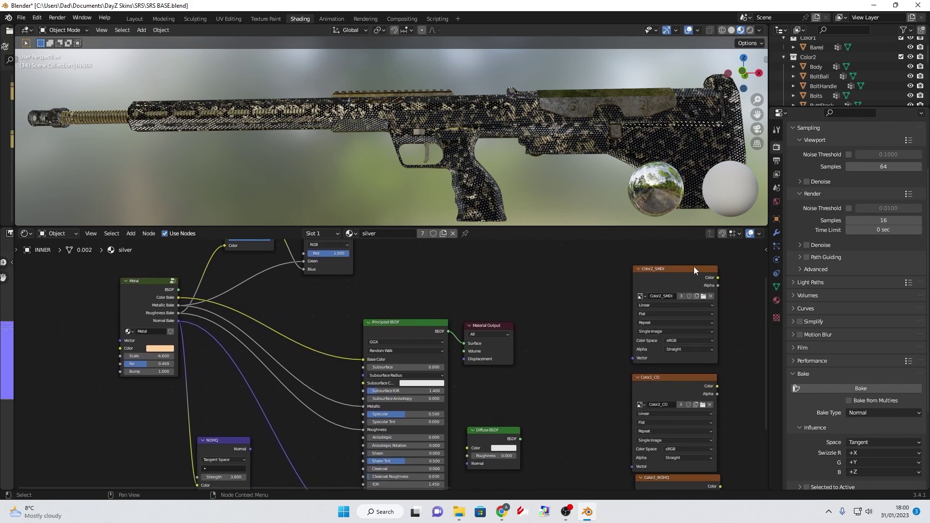
click(232, 114)
Step: Zoom in on the handguard and pan the node view to free space for new nodes
scroll(251, 121, up, 5)
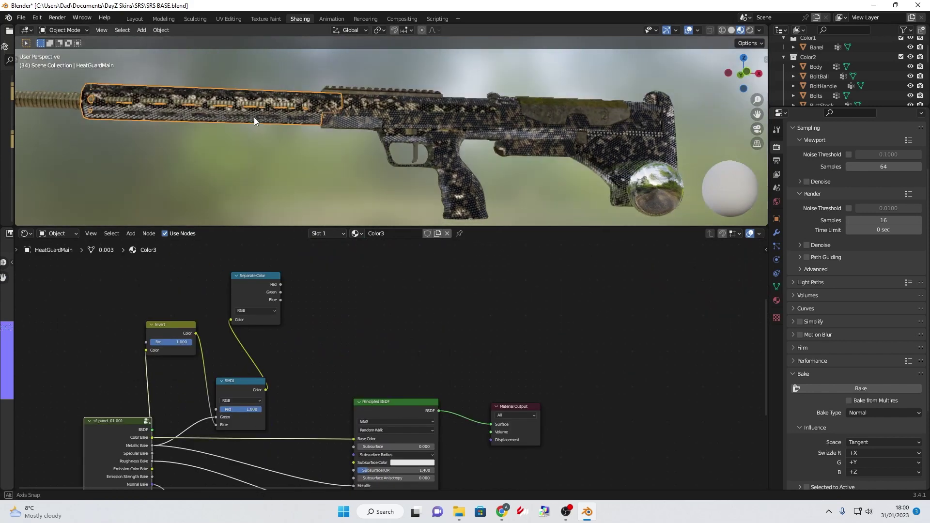
scroll(249, 130, up, 6)
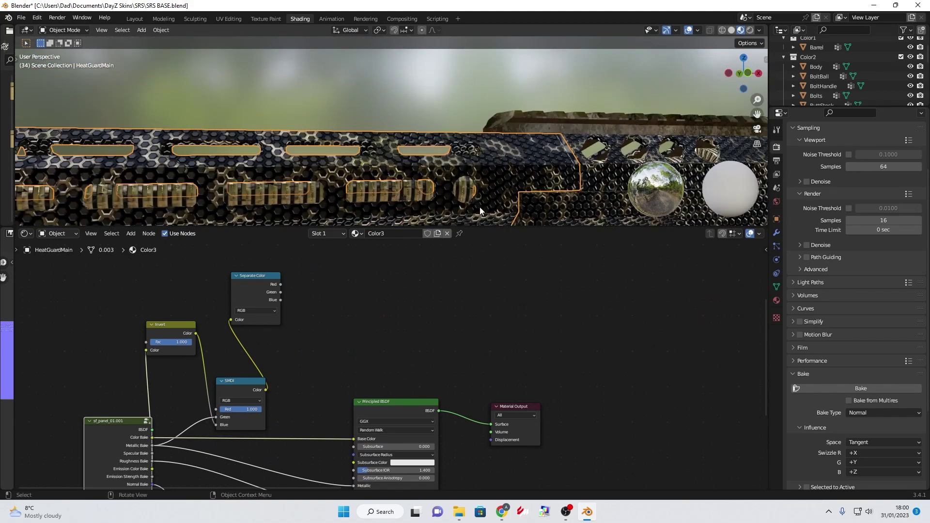
shift+middle_drag(480, 207, 479, 157)
scroll(515, 312, down, 3)
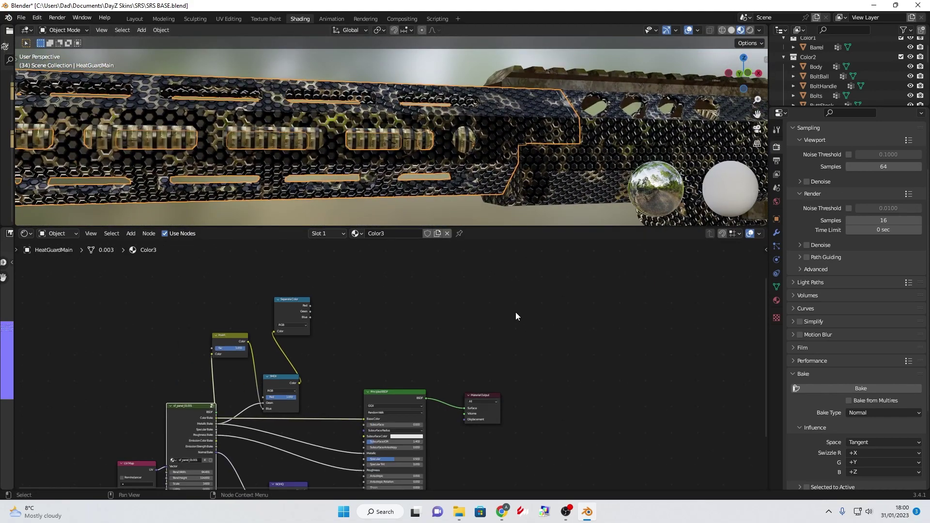
middle_drag(515, 312, 494, 259)
mouse_move(479, 323)
mouse_down()
mouse_move(553, 320)
mouse_move(466, 318)
mouse_up()
scroll(495, 303, up, 1)
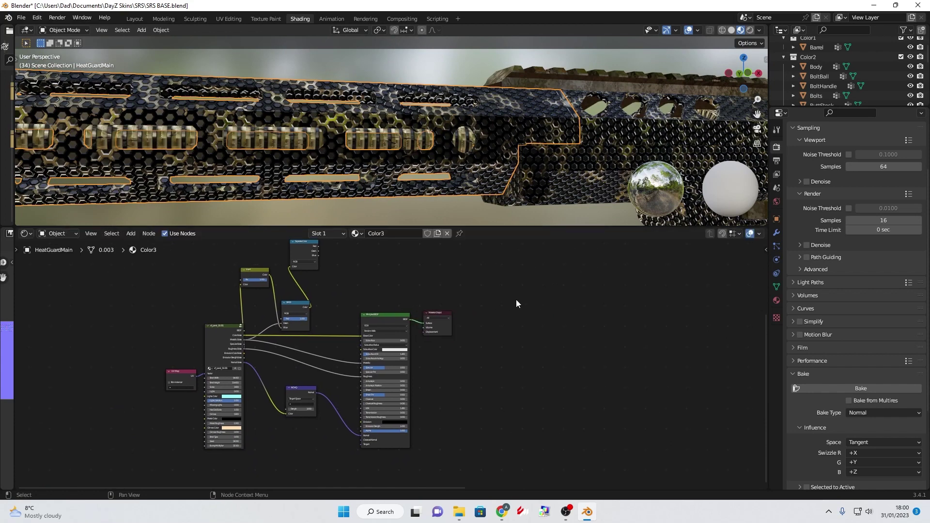
scroll(516, 300, up, 2)
scroll(516, 312, up, 2)
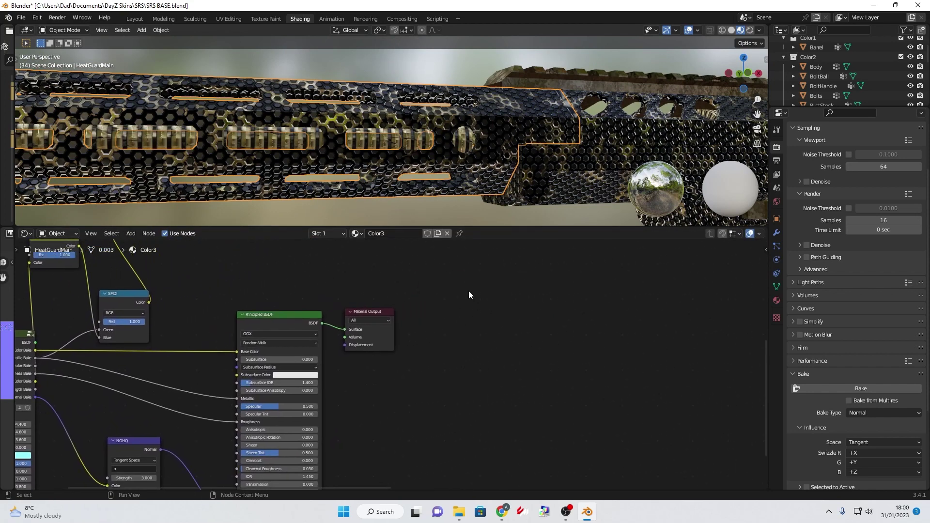
Step: Search 'image' to add an Image Texture node beside the Material Output
key(shift+a)
click(469, 295)
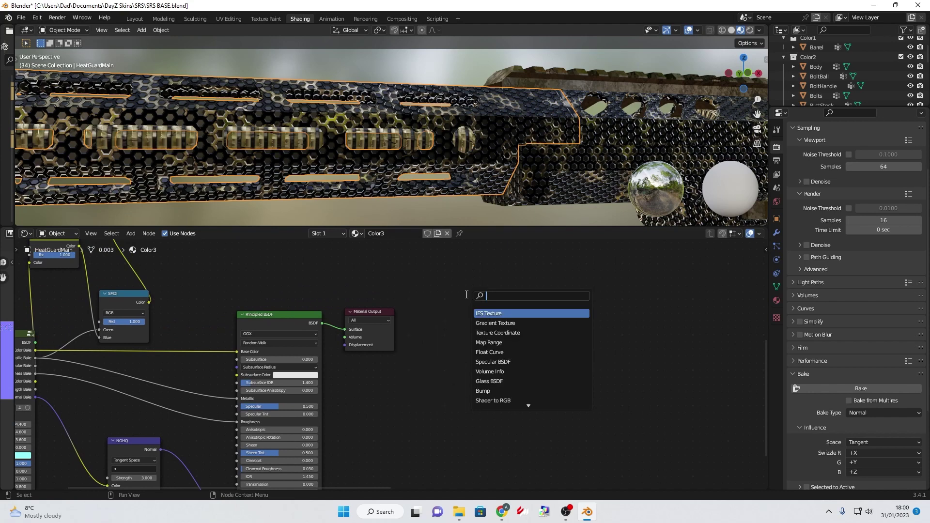
key(Escape)
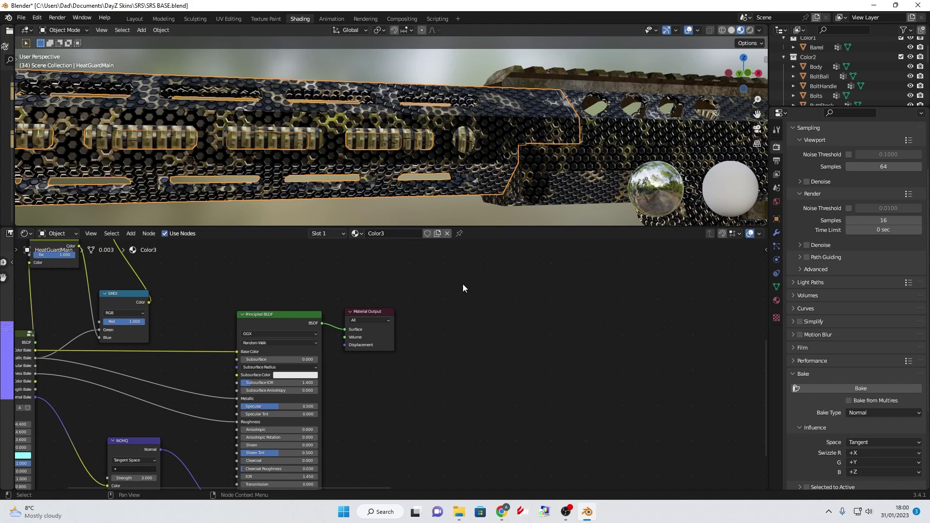
key(shift+a)
click(443, 284)
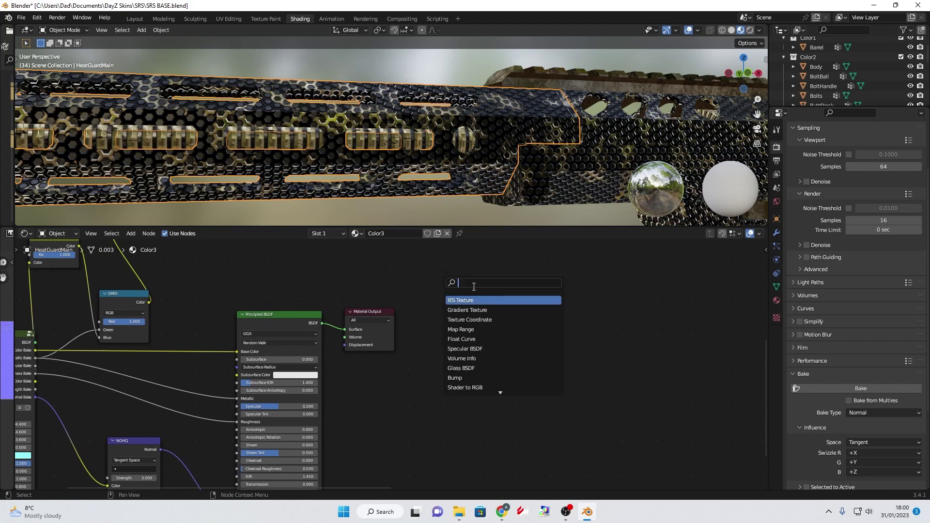
text(image)
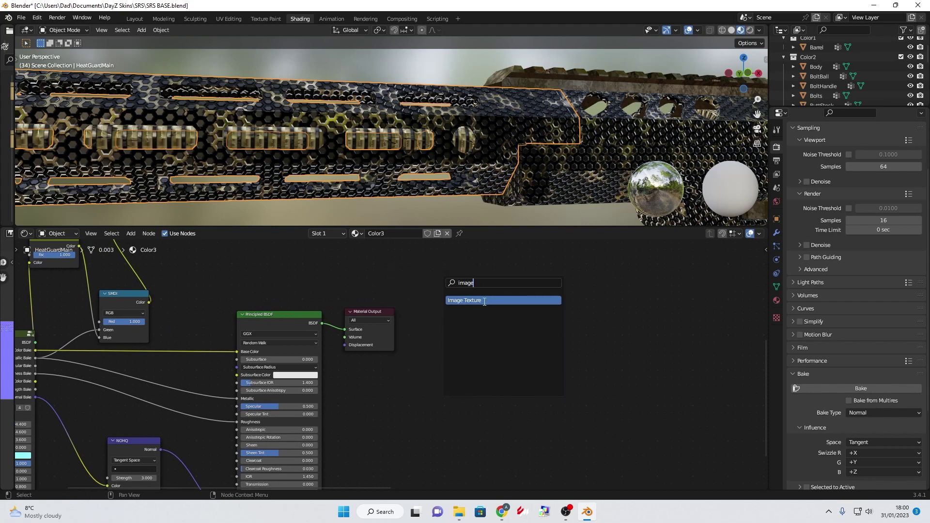
click(480, 301)
click(487, 280)
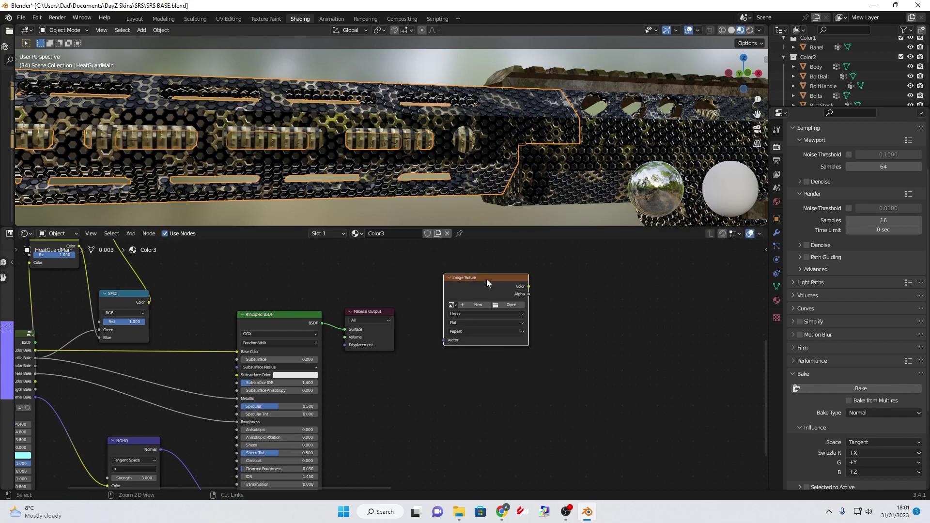
Step: Duplicate the Image Texture node twice below it and start a new image on the top one
key(shift+d)
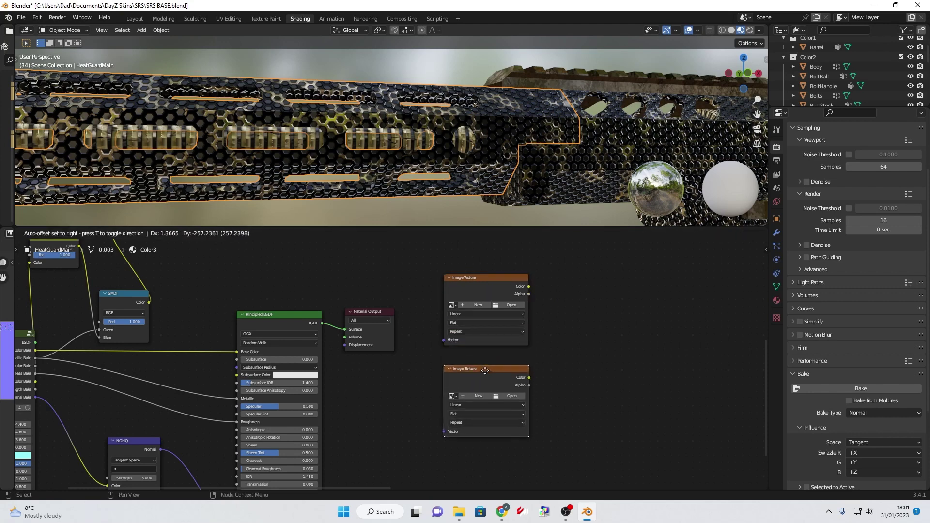
click(486, 382)
click(490, 280)
key(shift+d)
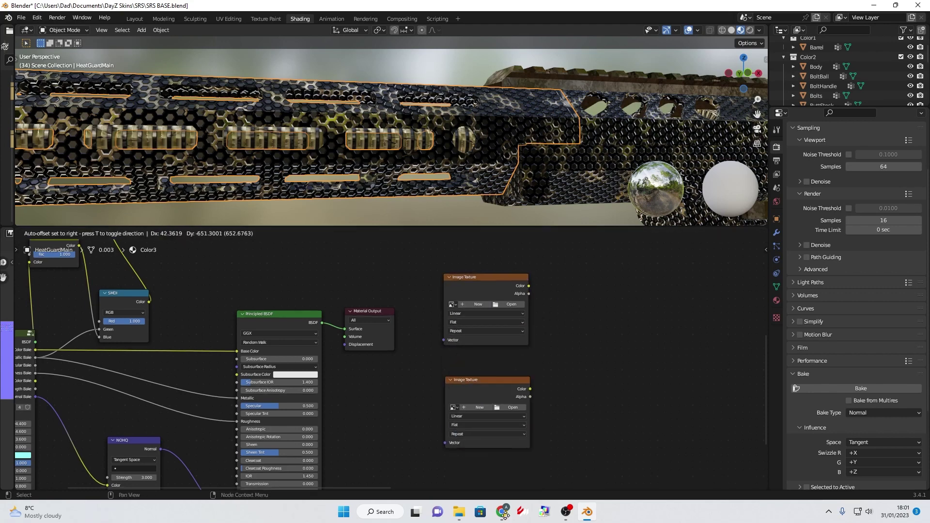
click(493, 443)
shift+scroll(549, 349, up, 3)
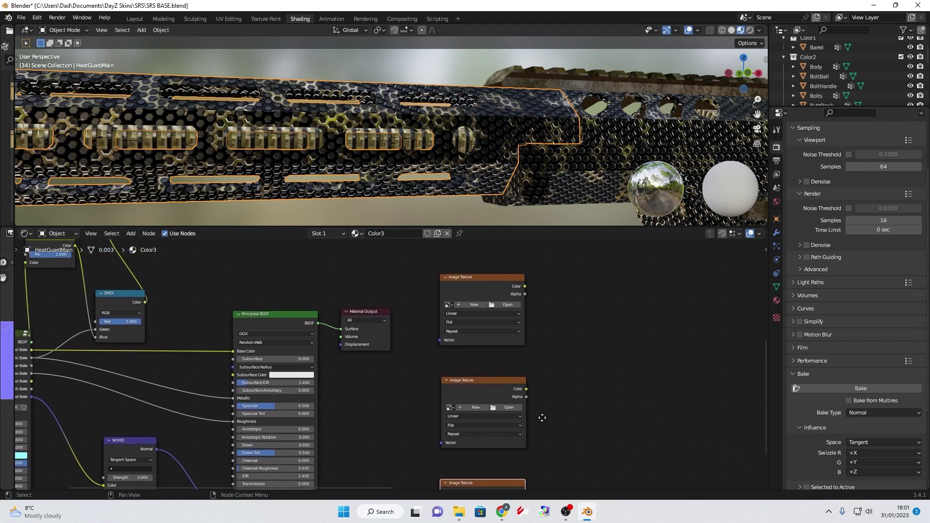
click(475, 300)
Step: Create the image SRS_HONEY_co at 4096 × 4096 (width 1024*4) with alpha unchecked
click(497, 316)
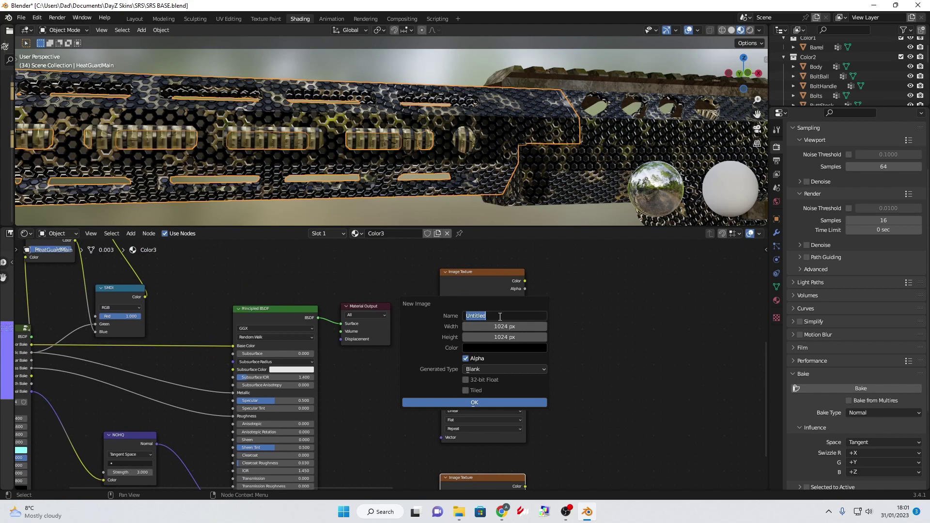
text(SR)
key(BackSpace)
key(Return)
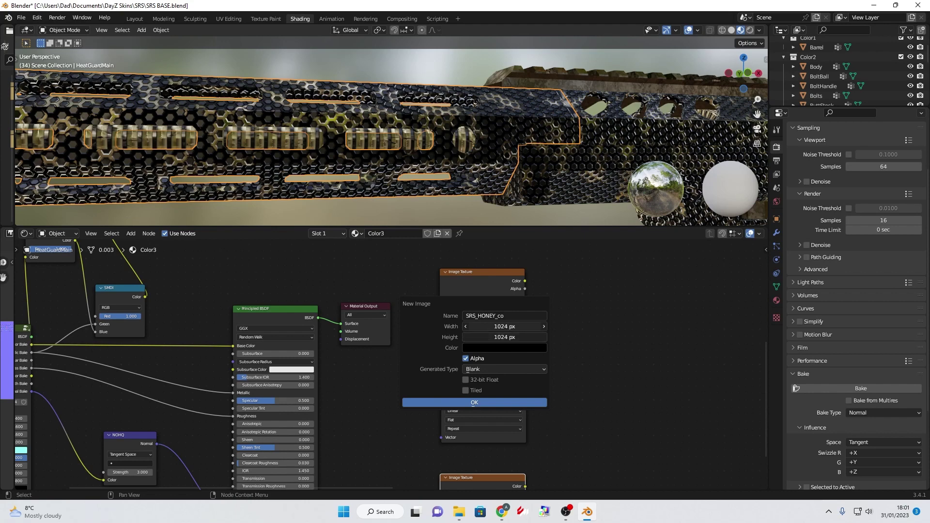
click(517, 326)
click(493, 328)
key(Return)
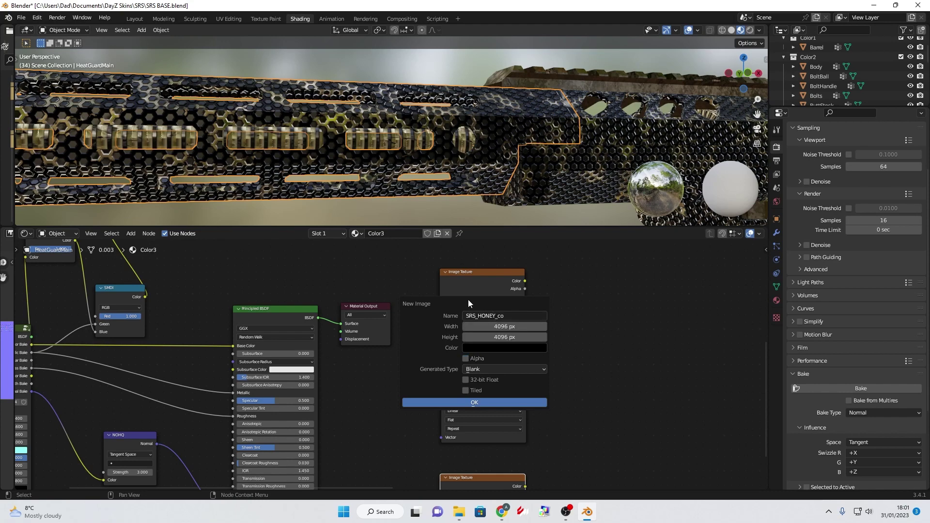
click(494, 403)
scroll(458, 208, down, 4)
Step: Display the blank SRS_HONEY_co image in the image editor
middle_drag(459, 204, 450, 203)
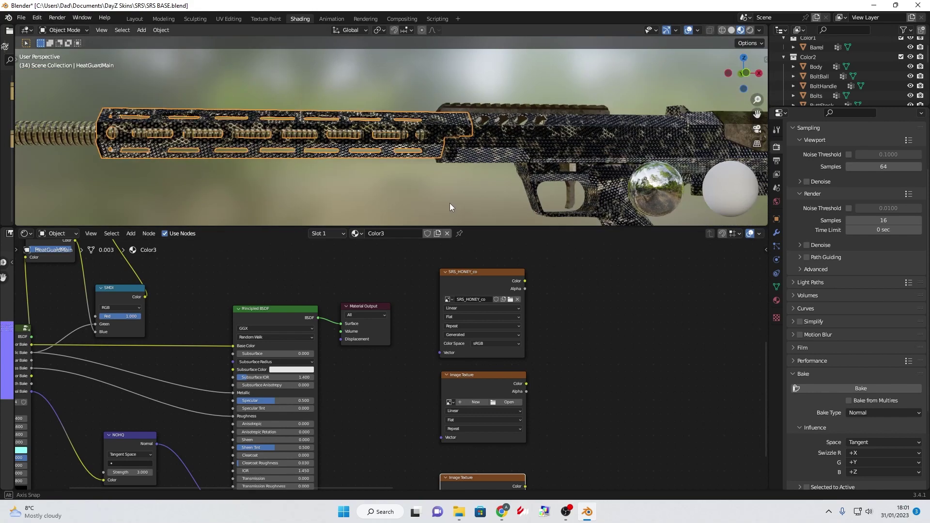
drag(14, 303, 307, 296)
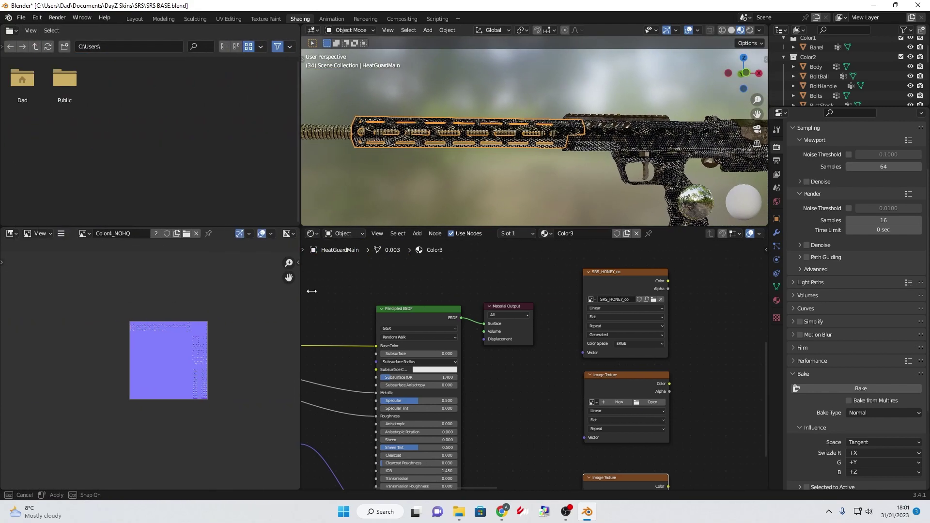
click(92, 235)
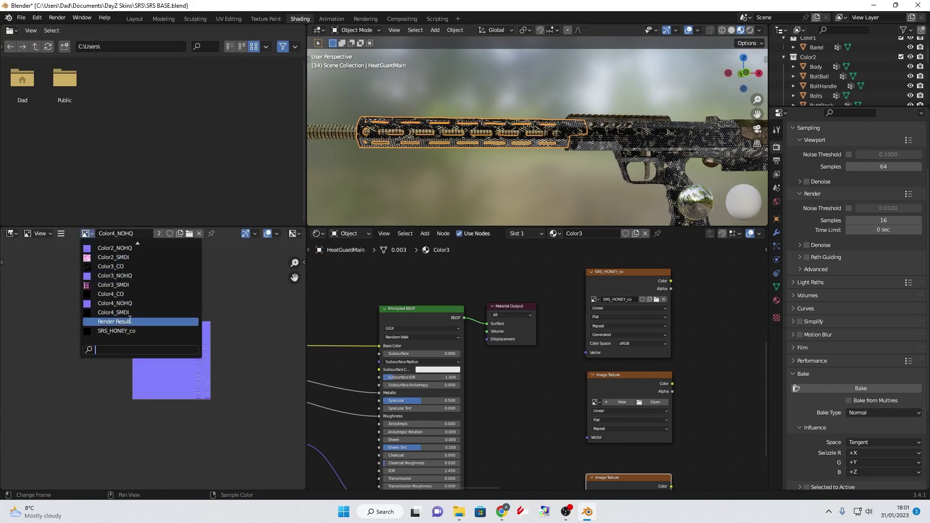
click(139, 330)
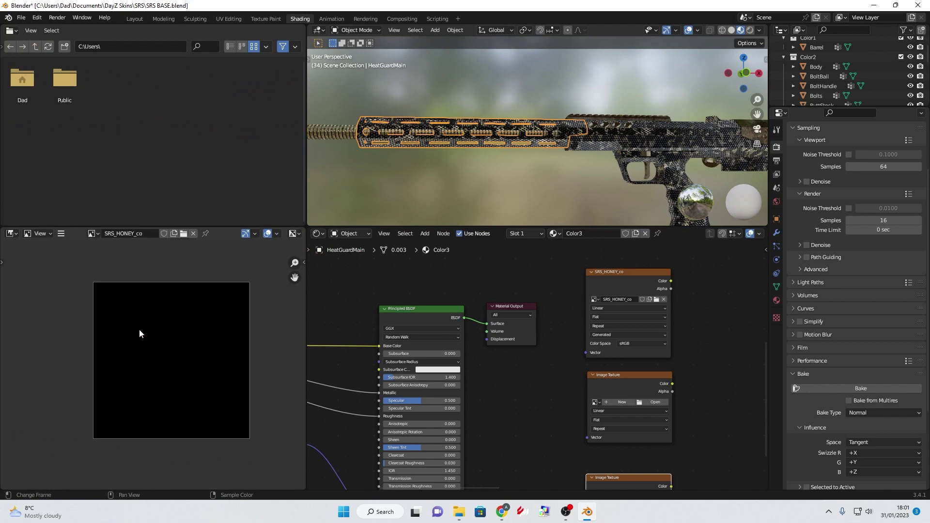
scroll(259, 316, up, 2)
scroll(258, 317, down, 2)
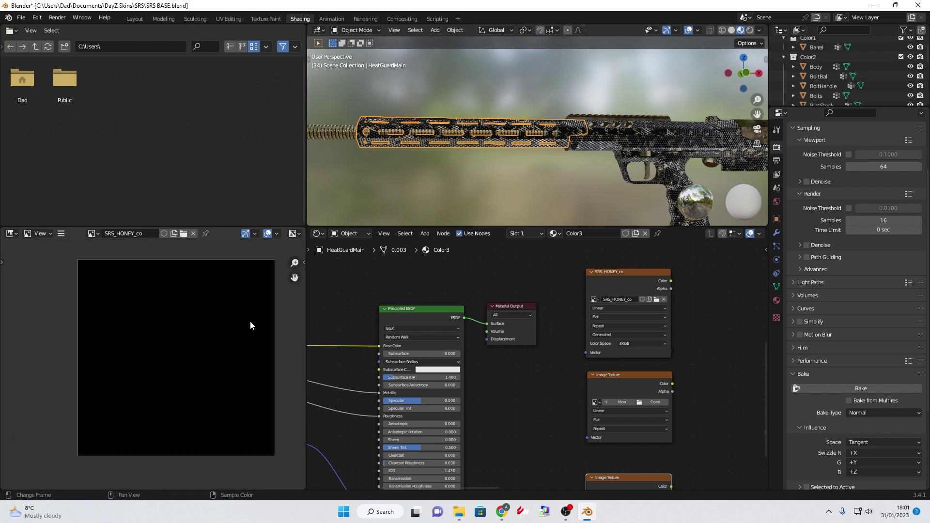
Step: Move the Material Output and Principled BSDF nodes left to open space in the layout
middle_drag(530, 264, 546, 266)
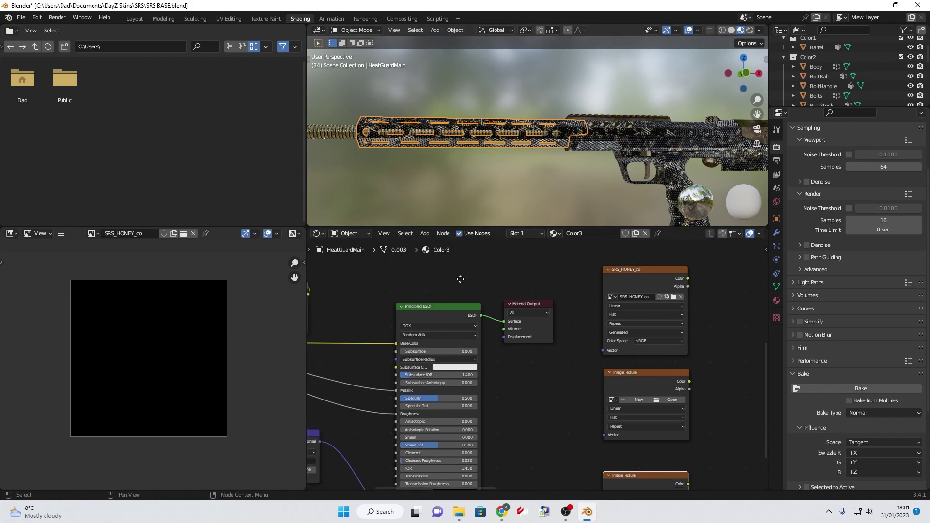
middle_drag(461, 276, 490, 286)
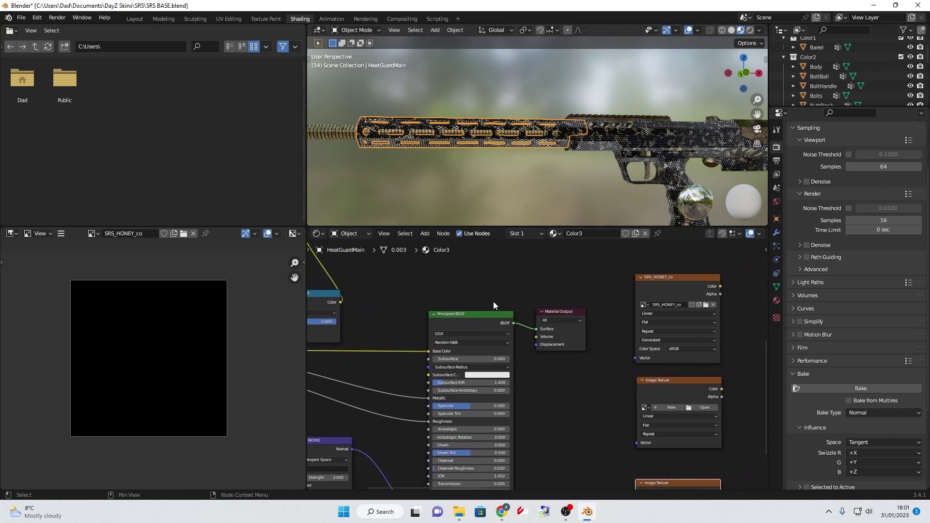
drag(562, 314, 553, 313)
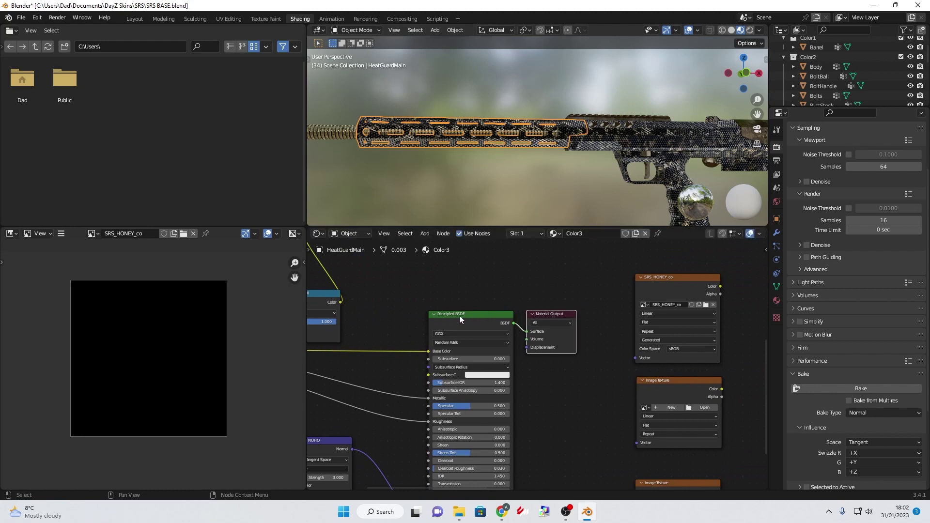
drag(459, 316, 426, 316)
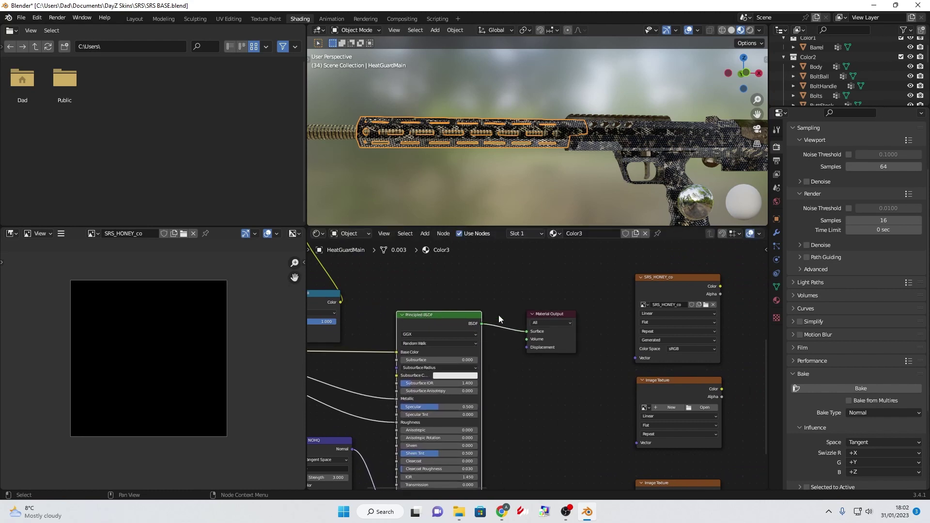
drag(546, 316, 555, 318)
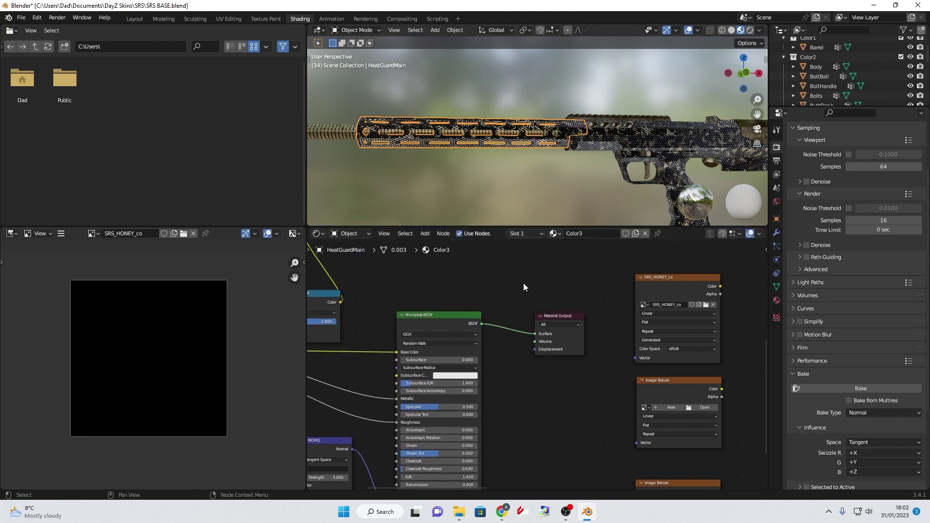
key(shift+a)
Step: Add a Diffuse BSDF node above the Material Output by searching 'diff'
click(523, 283)
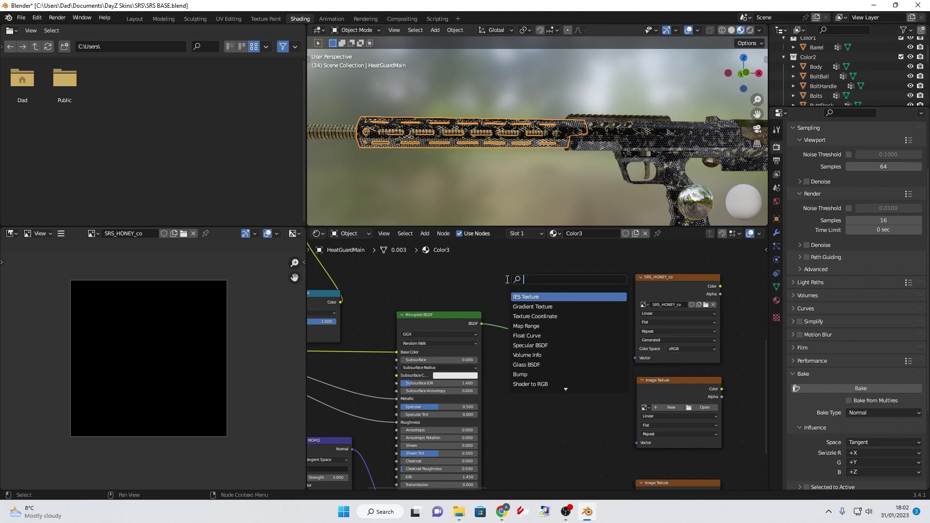
text(n)
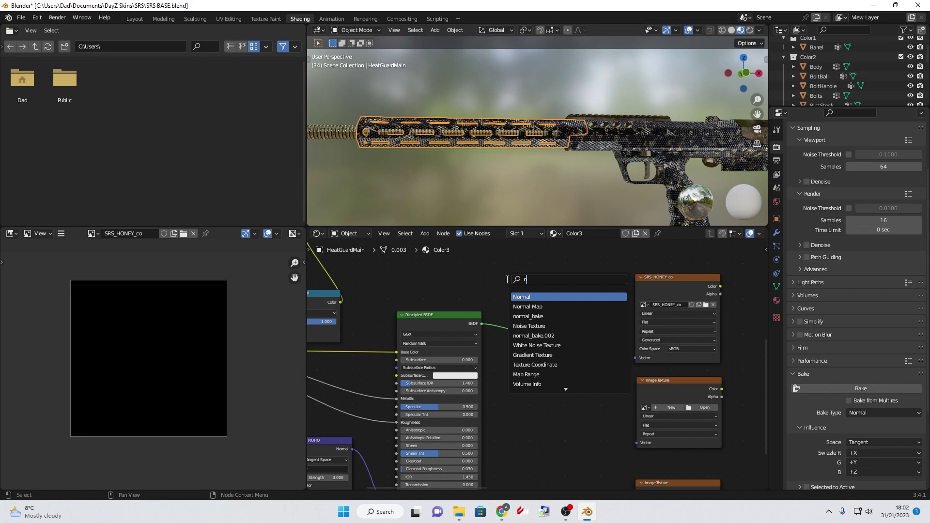
key(BackSpace)
text(diff)
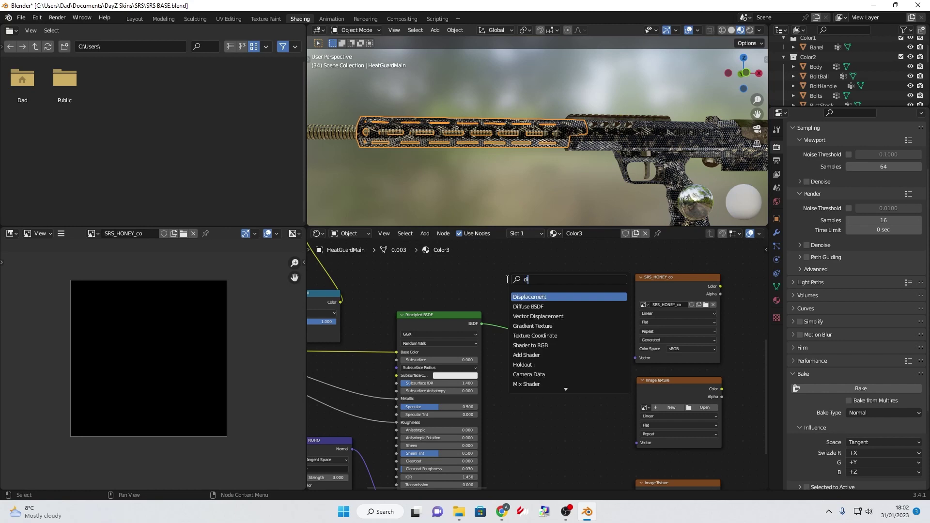
click(525, 296)
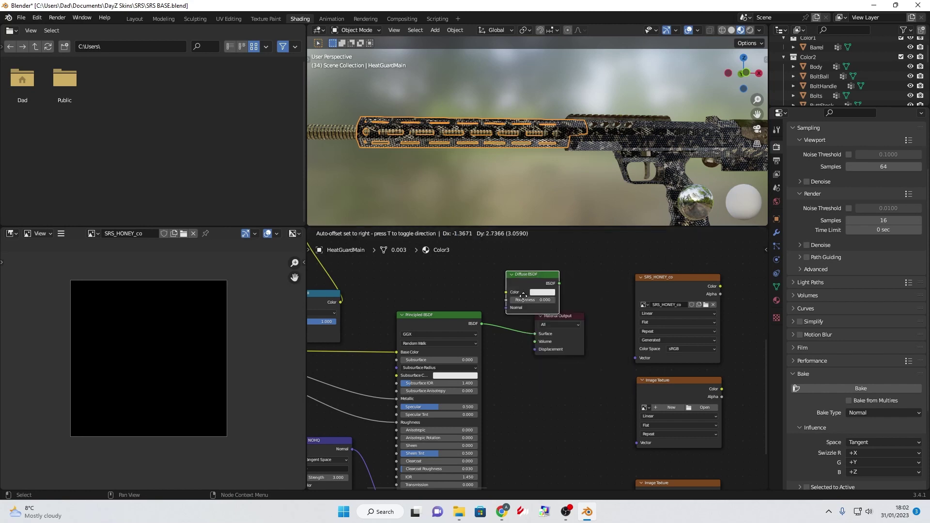
click(504, 281)
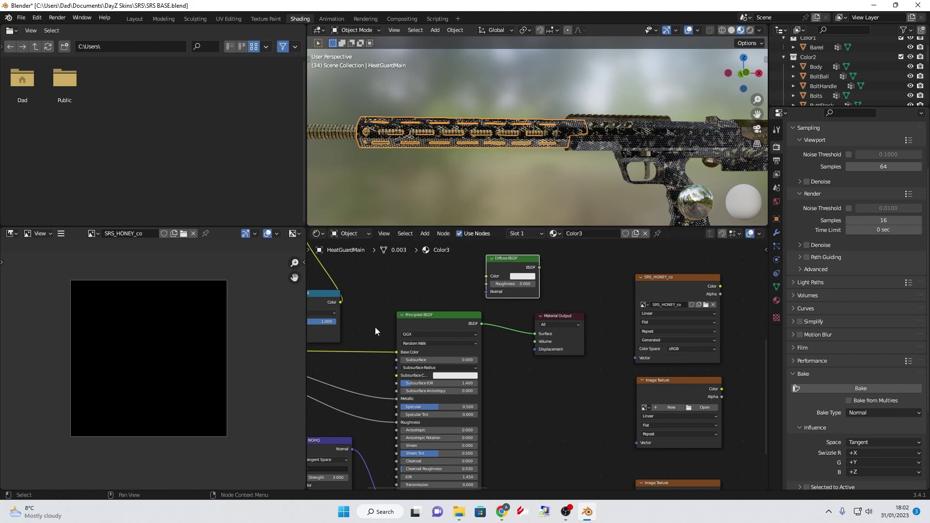
Step: Link an upstream colour output into the Diffuse BSDF's Color input
middle_drag(375, 327, 363, 310)
drag(385, 335, 694, 327)
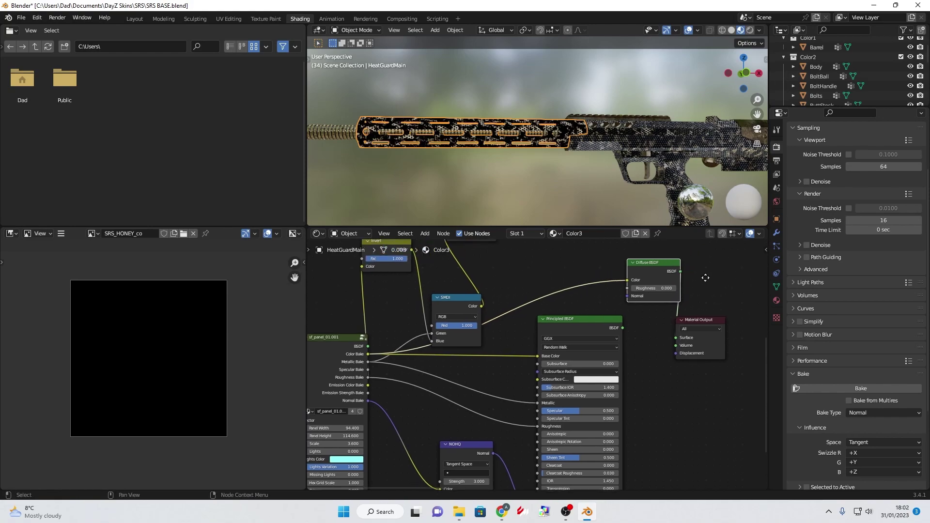
scroll(516, 132, up, 5)
middle_drag(516, 131, 631, 152)
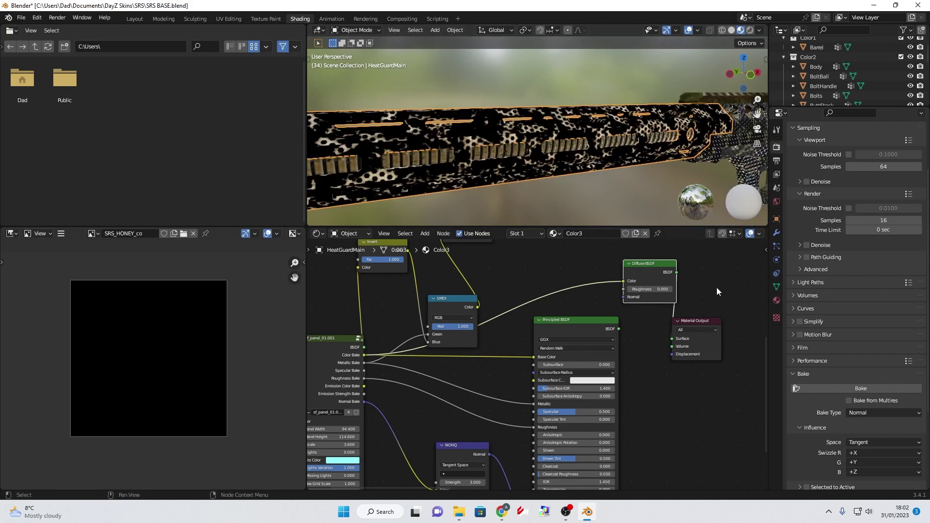
middle_drag(720, 292, 553, 278)
Step: Make the SRS_HONEY_co node the bake target and set the render engine to Cycles
click(671, 281)
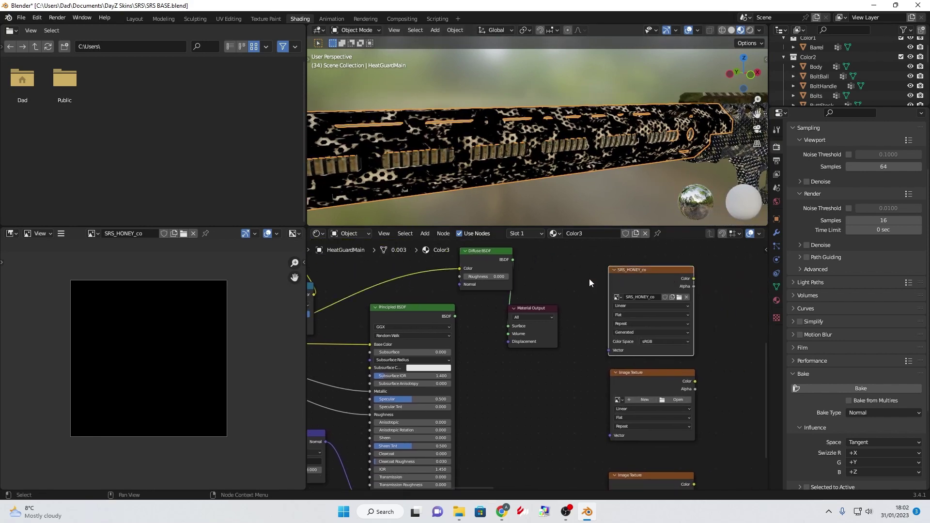
middle_drag(587, 266, 563, 265)
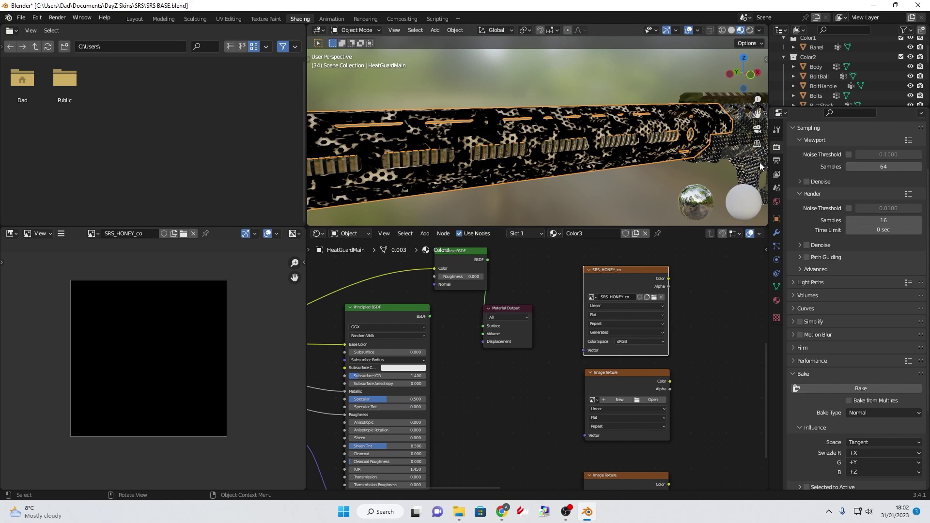
click(777, 130)
click(777, 148)
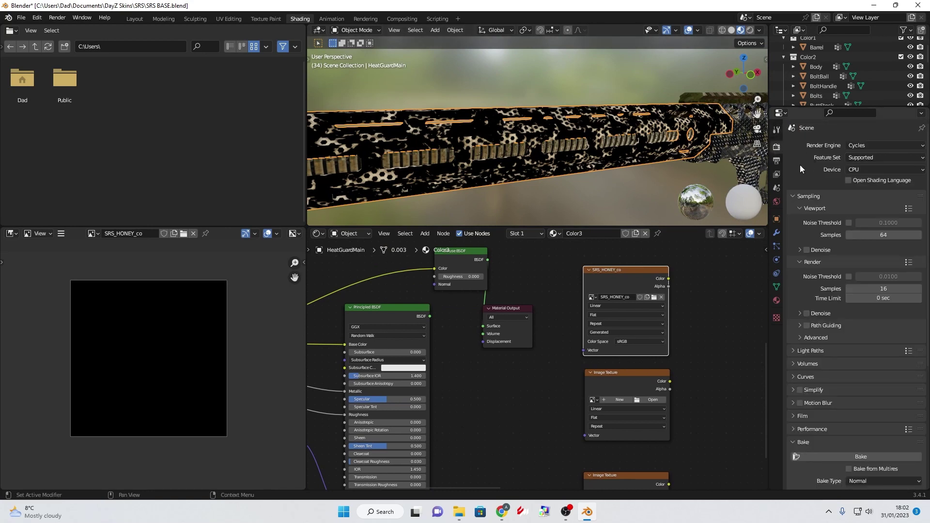
click(855, 147)
click(858, 157)
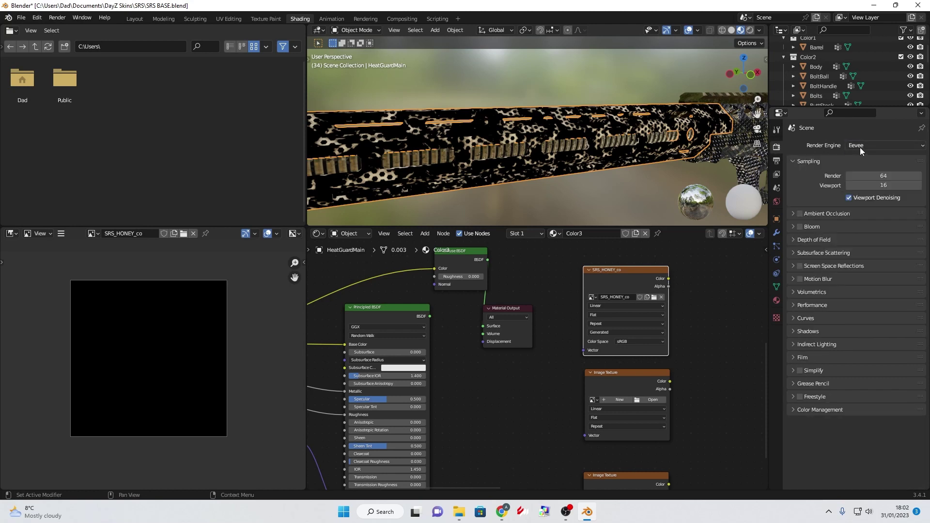
click(861, 145)
click(857, 178)
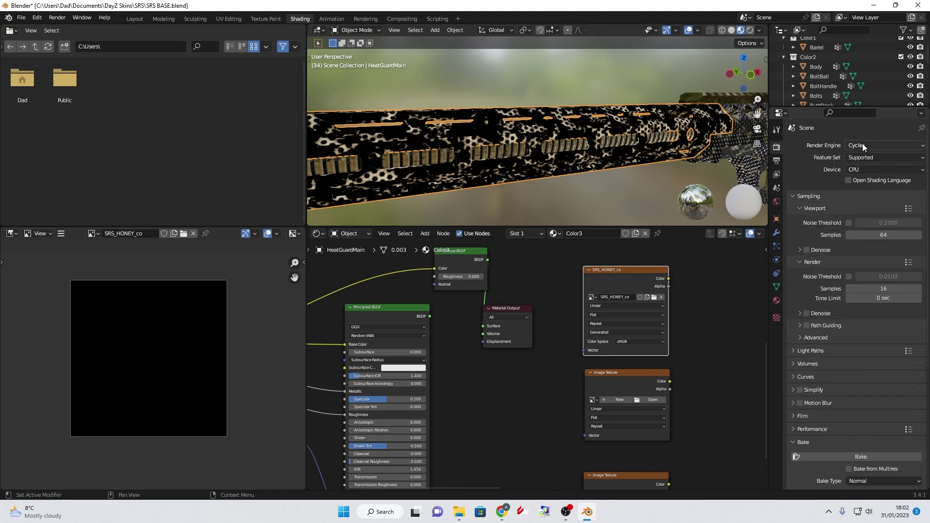
Step: Keep render samples at 16 and collapse the Bake panel
click(896, 290)
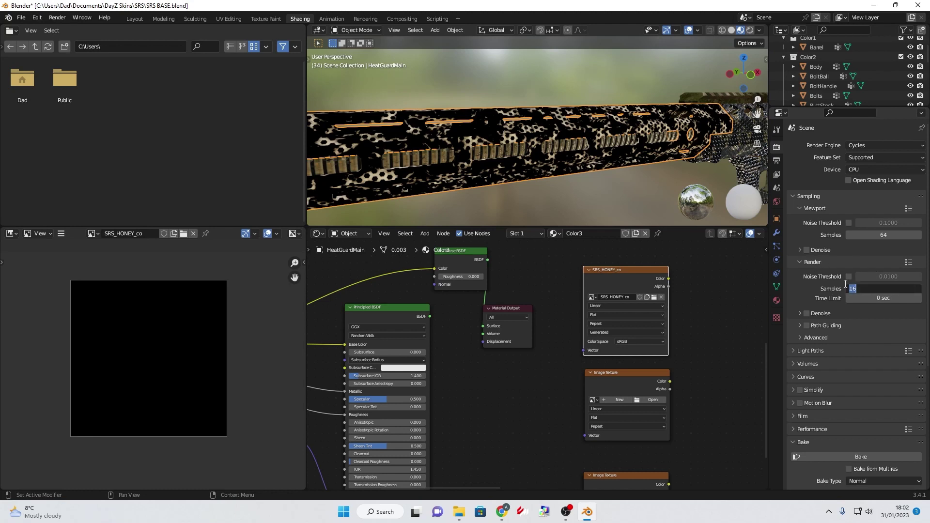
click(805, 290)
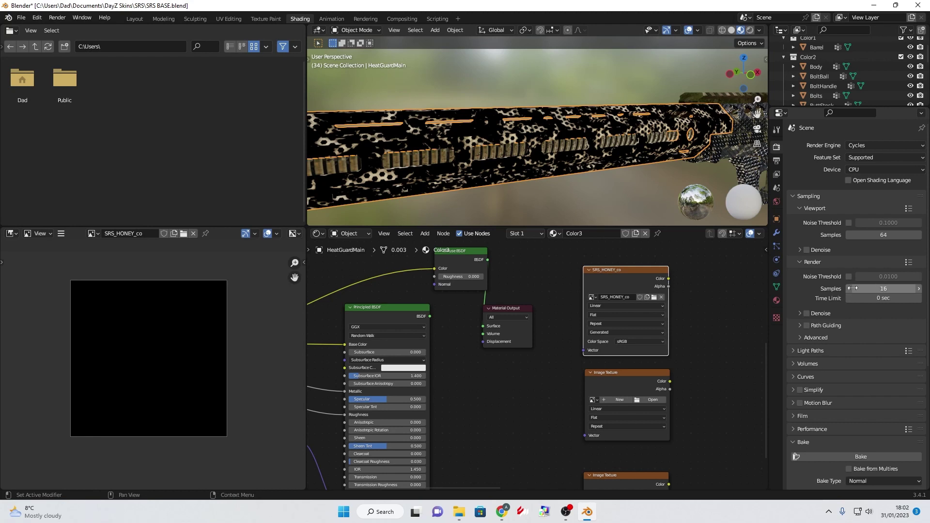
scroll(803, 294, down, 2)
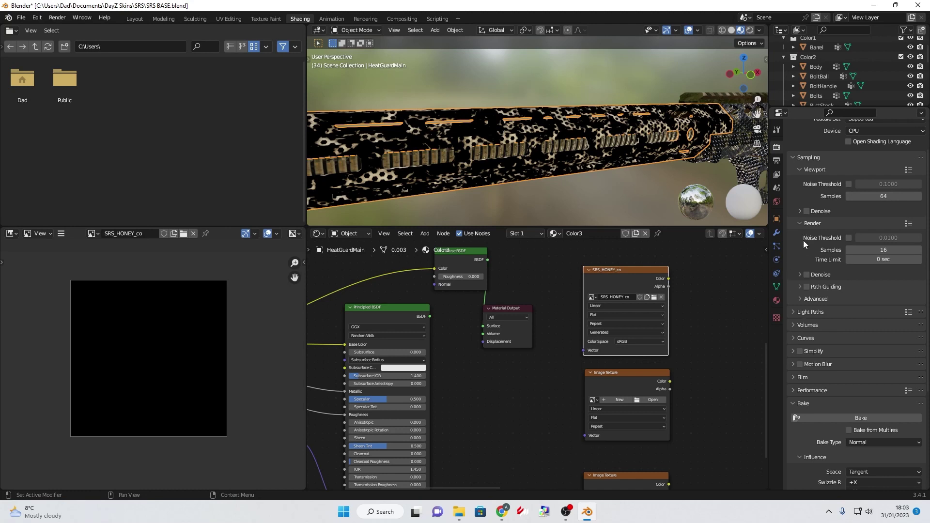
click(796, 402)
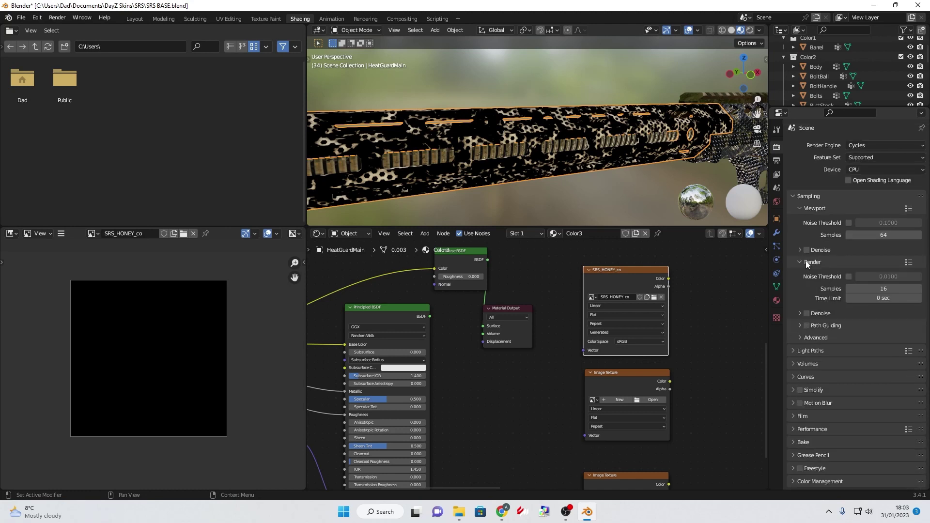
Step: Set the Bake Type to Diffuse
click(797, 442)
scroll(818, 356, down, 8)
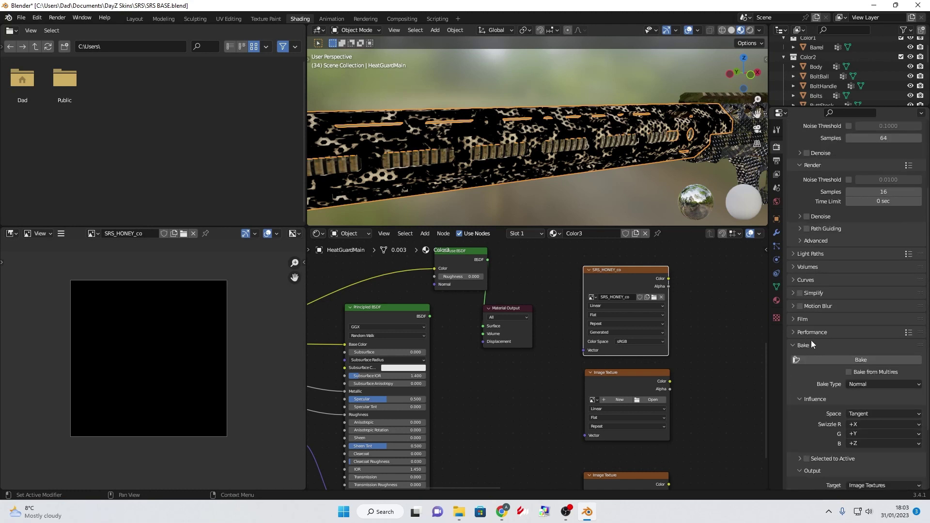
click(882, 326)
click(878, 337)
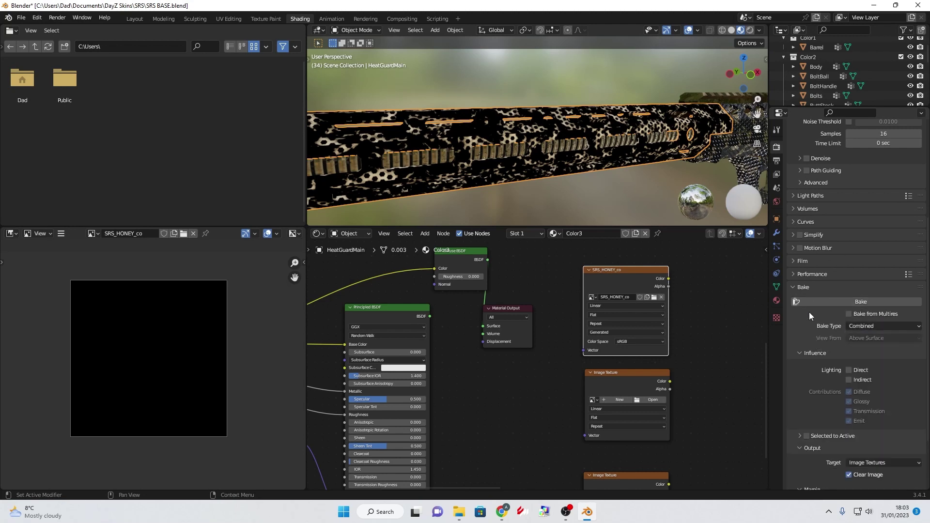
click(877, 323)
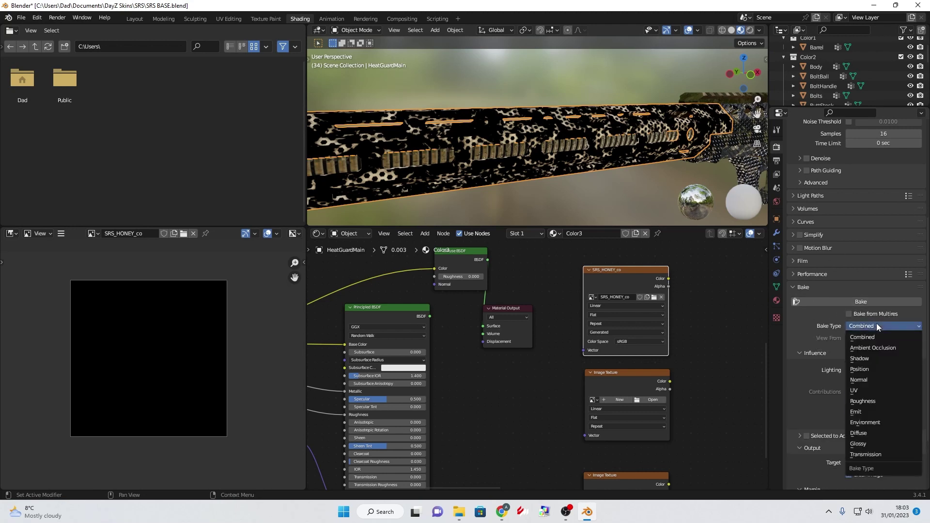
click(867, 432)
Step: Turn off Direct and Indirect contributions, keeping Color, and bake into SRS_HONEY_co
scroll(819, 317, down, 2)
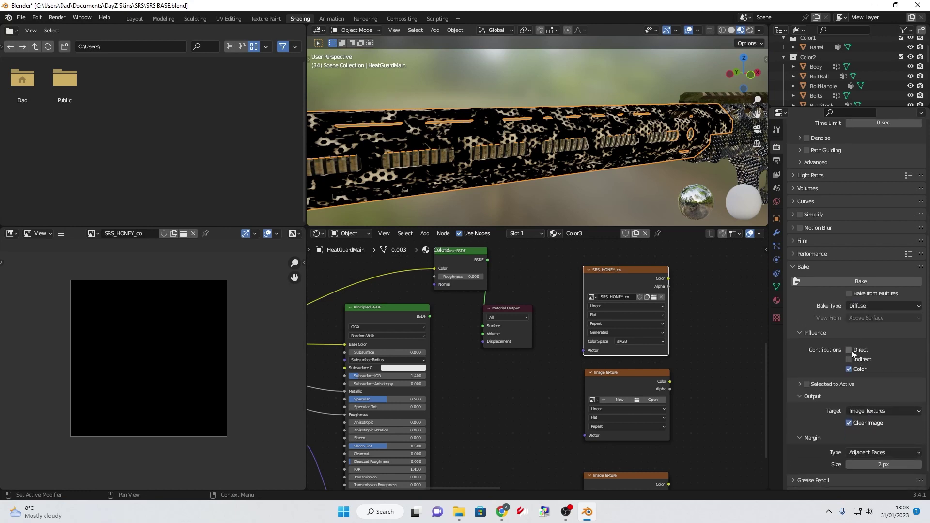
drag(849, 359, 848, 350)
click(850, 360)
scroll(816, 363, down, 2)
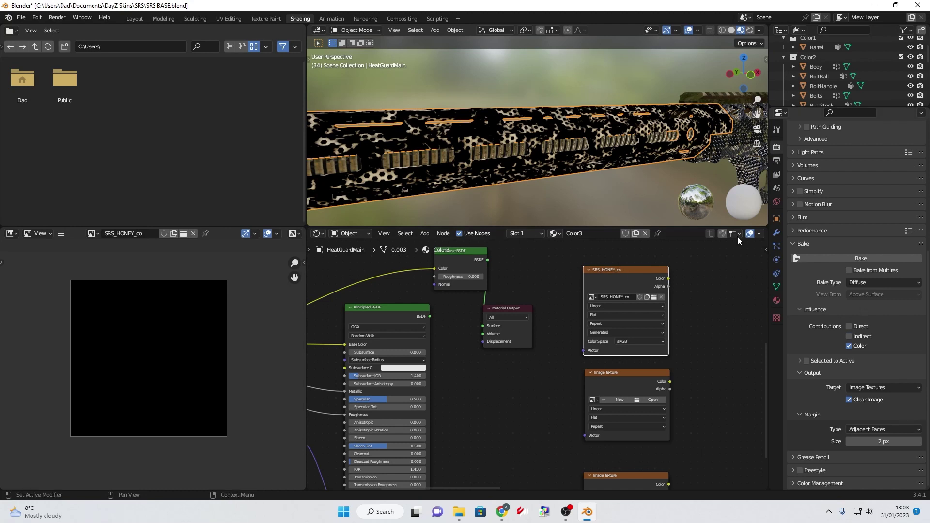
key(g)
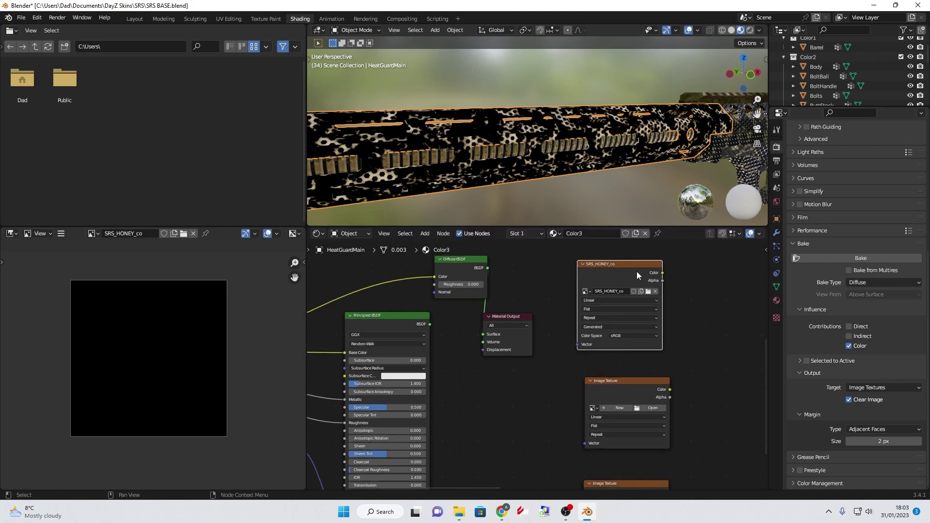
key(Escape)
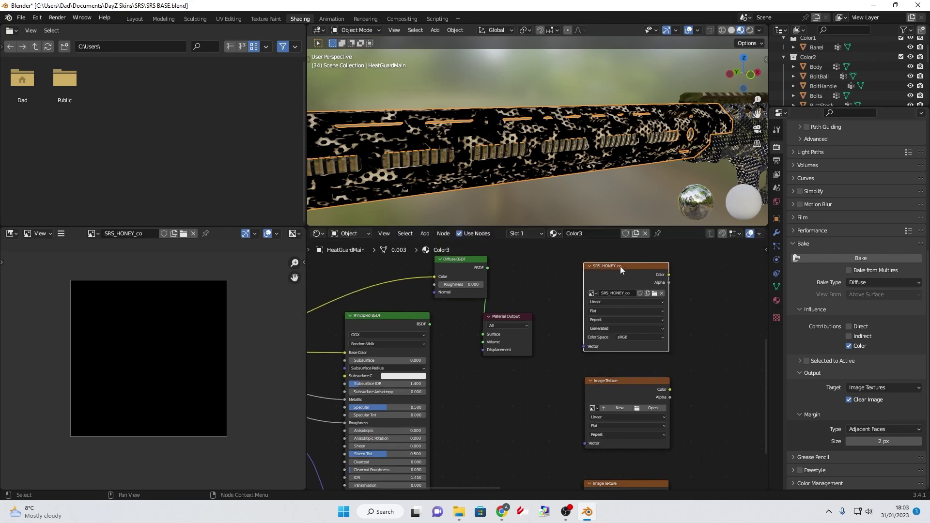
click(821, 256)
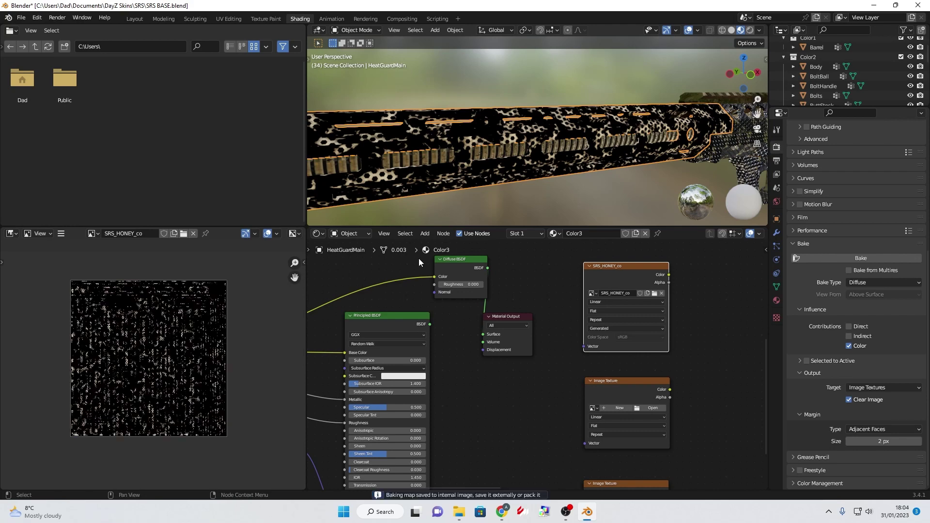
Step: Save the baked image under a new name from the image editor's Image menu
scroll(145, 349, up, 4)
scroll(145, 350, up, 3)
scroll(185, 331, down, 5)
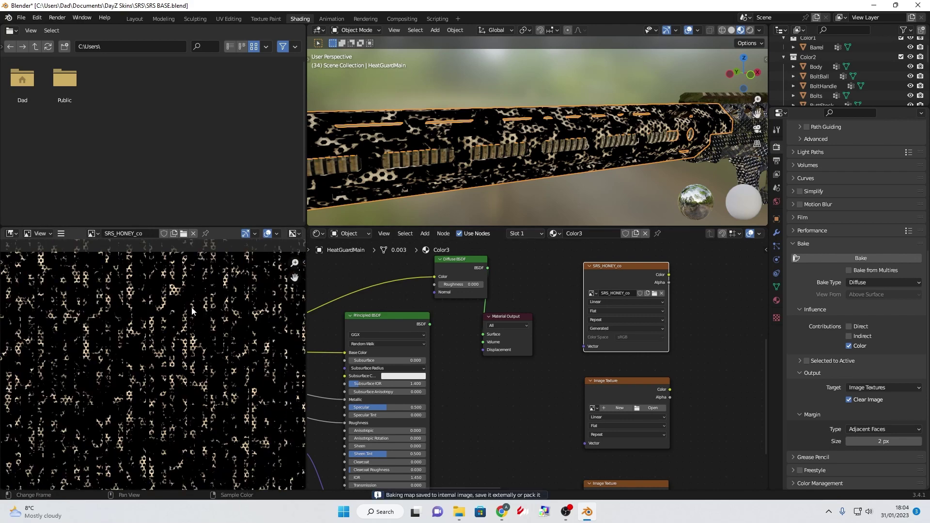
click(61, 233)
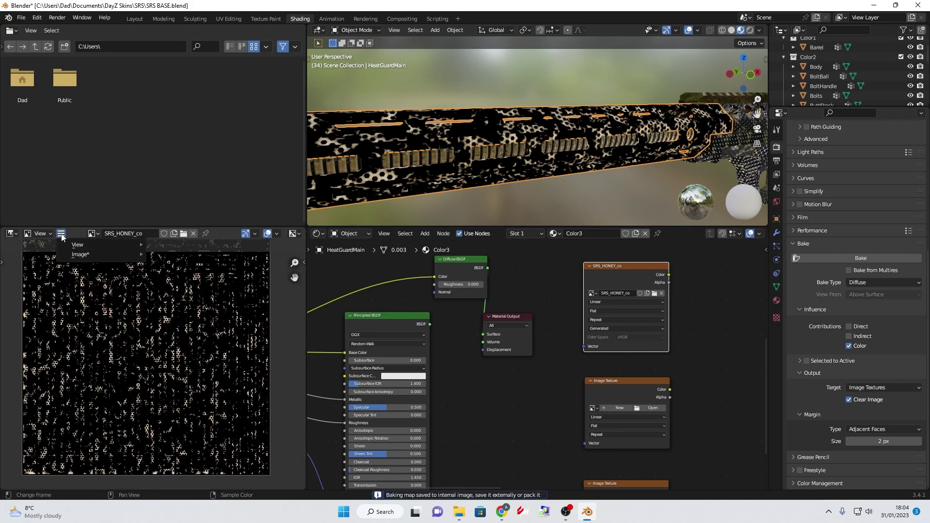
mouse_move(82, 254)
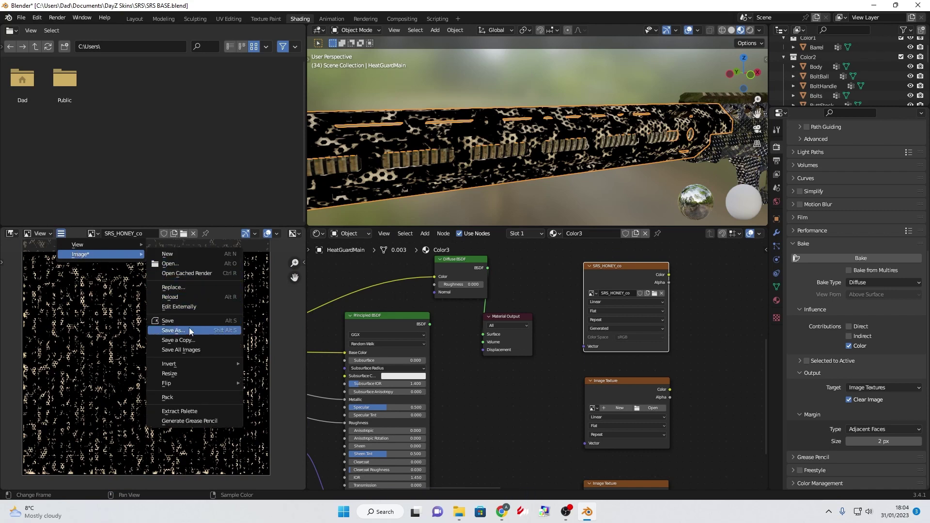
click(173, 330)
Step: Create a Tutorial folder in the SRS folder and save SRS_HONEY_co.png inside it
drag(426, 212, 334, 146)
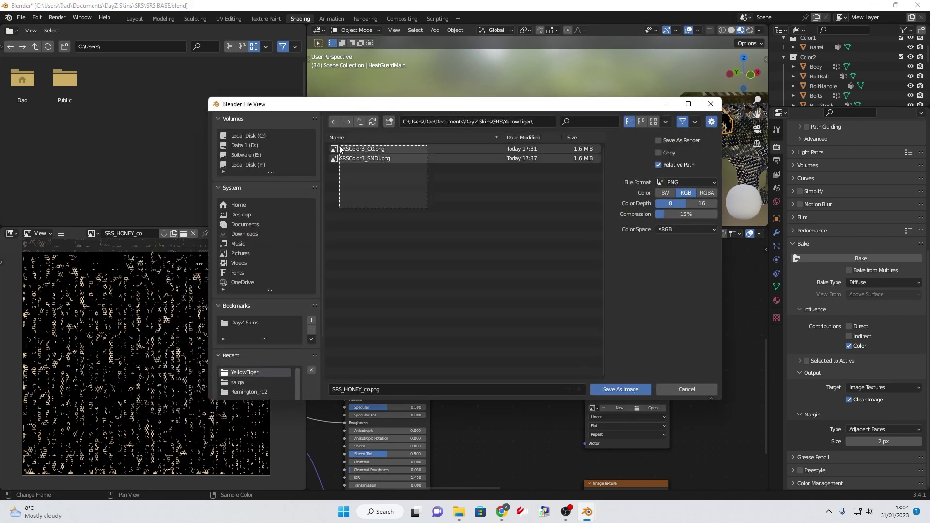
click(360, 121)
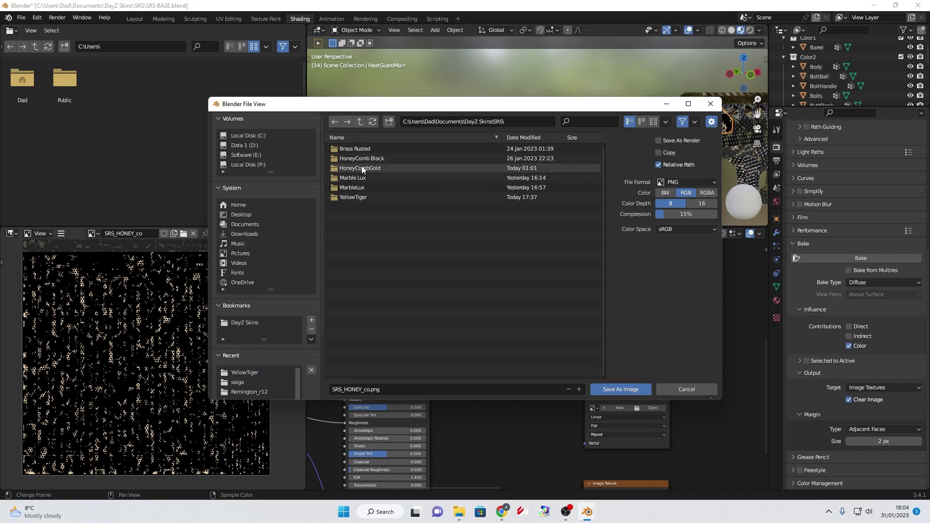
click(389, 121)
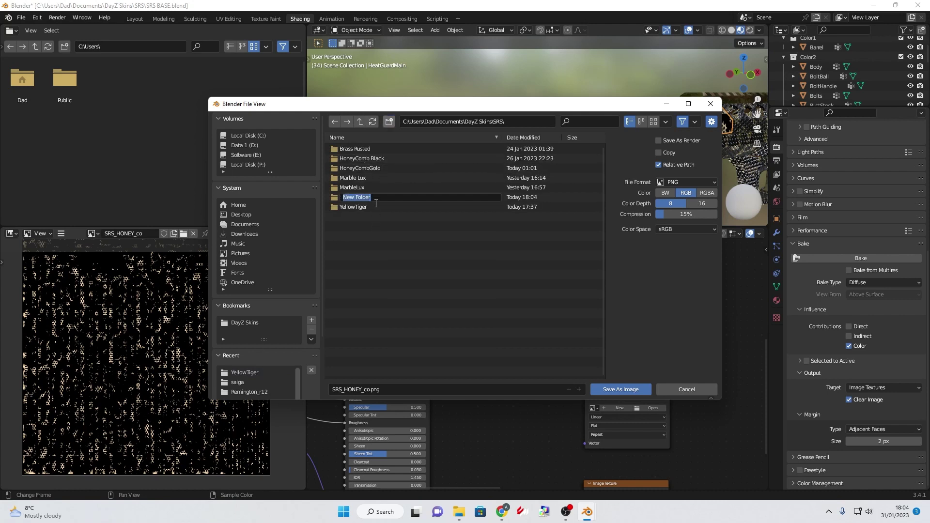
key(BackSpace)
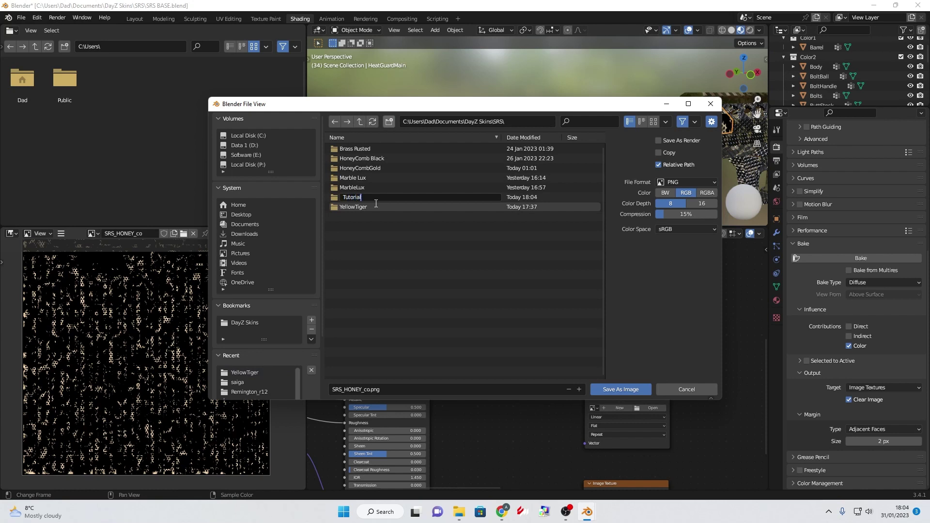
key(Return)
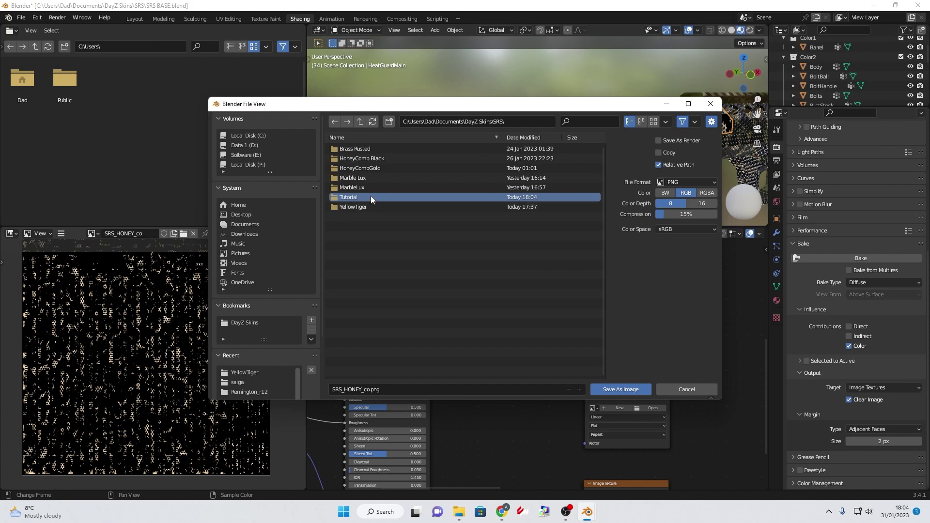
click(371, 196)
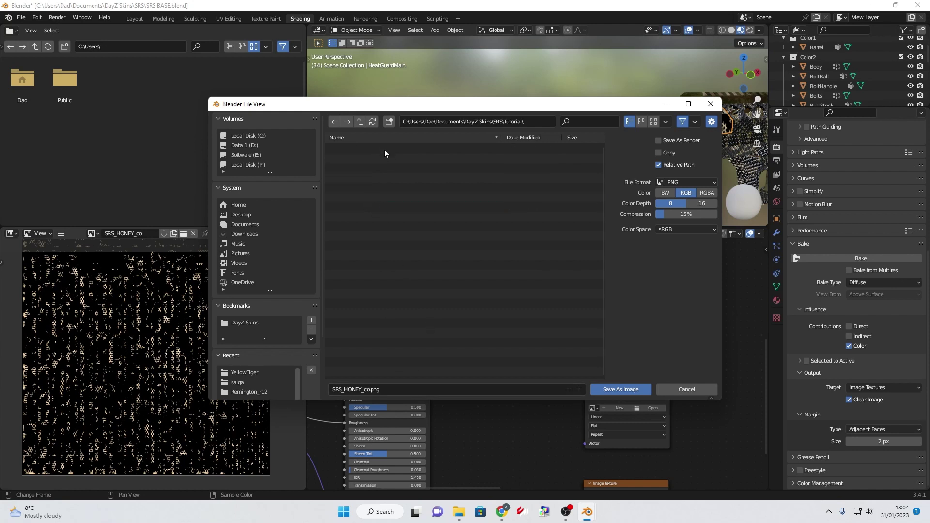
click(649, 389)
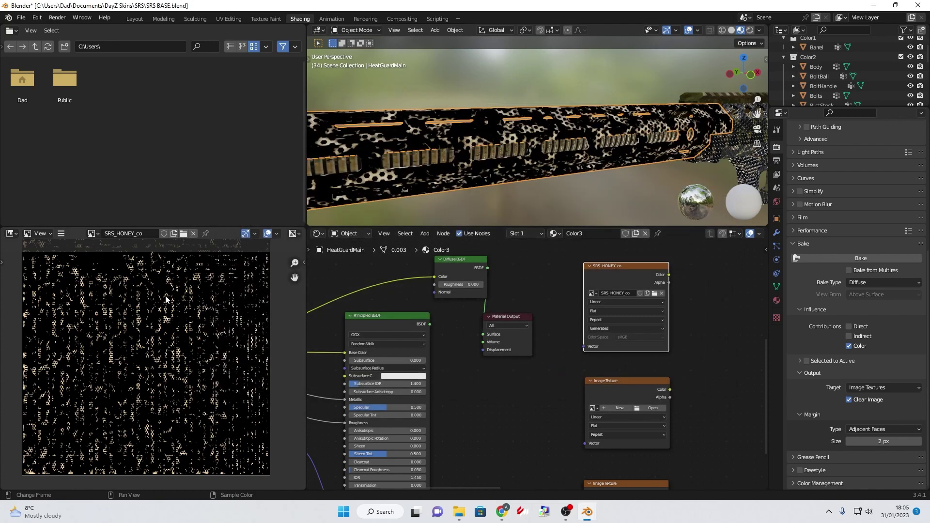
Step: Create a blank 4096 × 4096 image SRS_HONEY_nohq on the empty Image Texture node and display it
drag(617, 385, 614, 379)
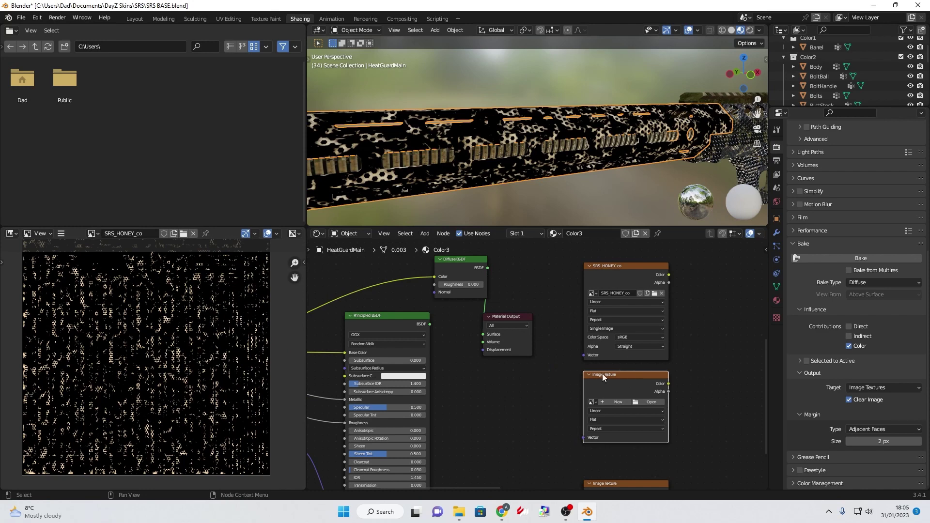
scroll(678, 383, down, 3)
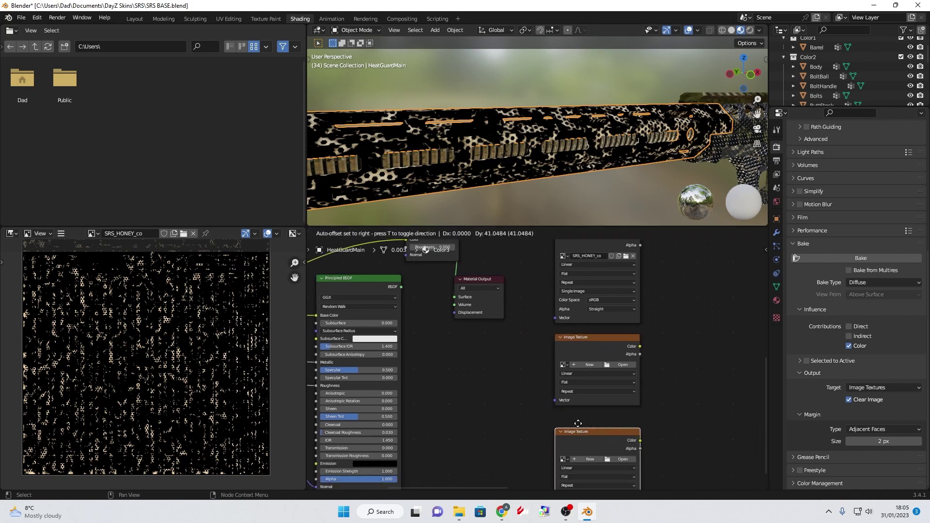
shift+scroll(646, 358, up, 3)
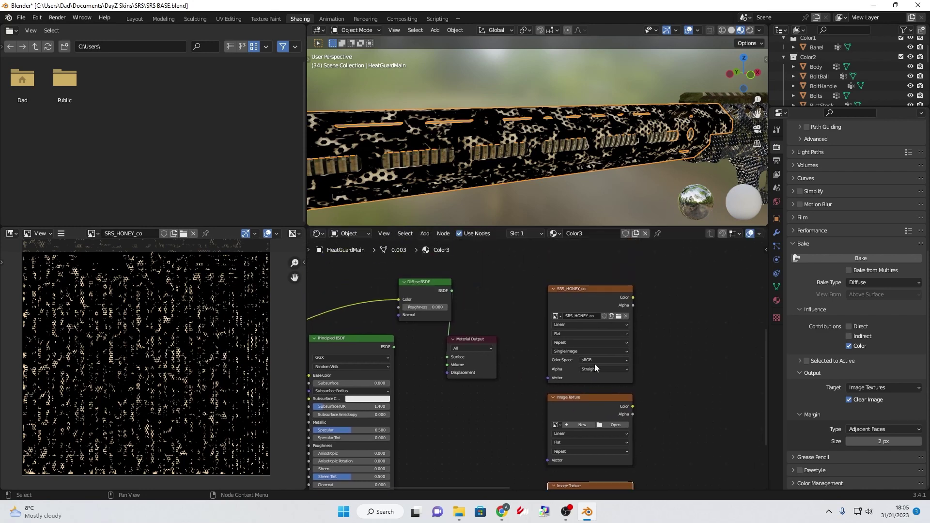
click(597, 425)
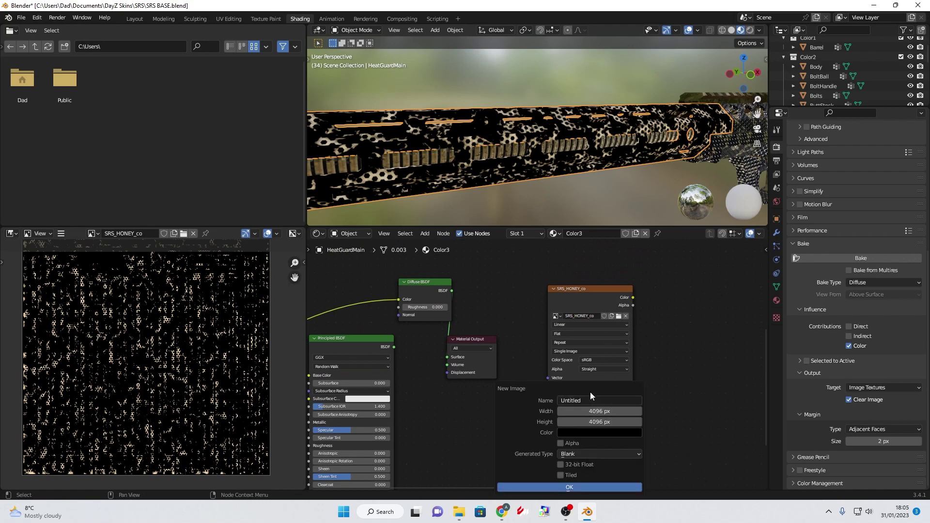
drag(559, 389, 566, 320)
click(598, 335)
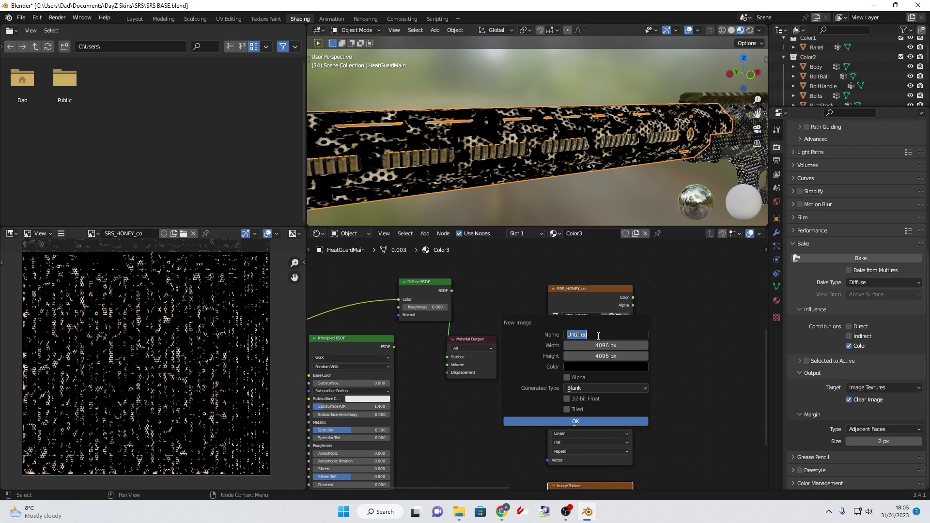
text(SRS_HONEY_nohq)
click(598, 421)
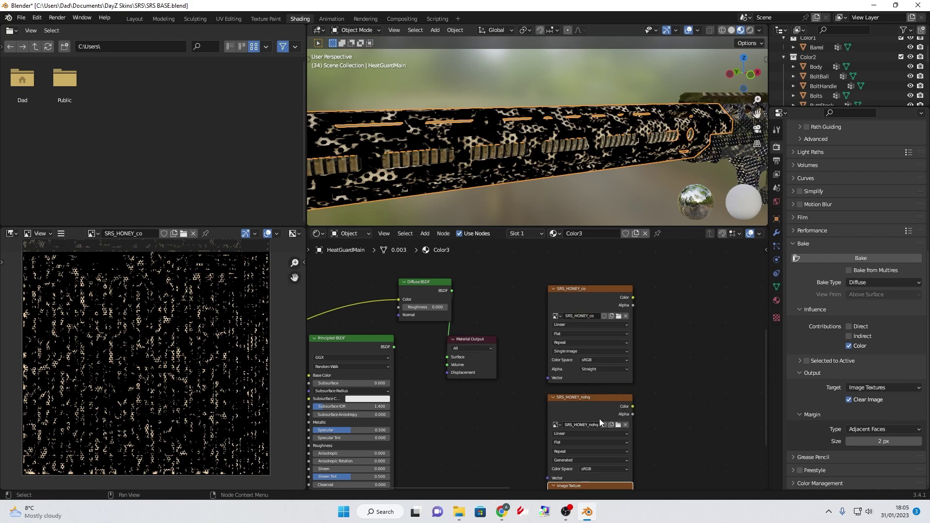
click(582, 398)
middle_drag(525, 395, 534, 380)
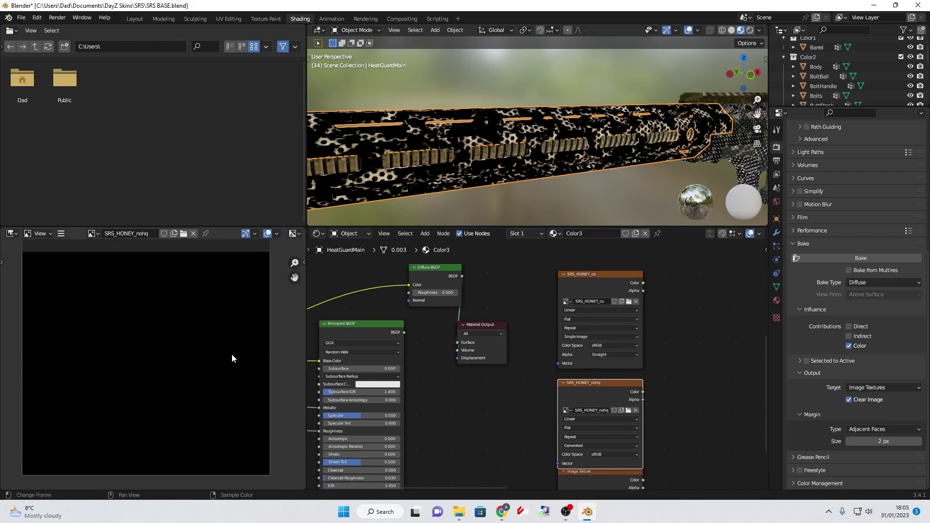
Step: Connect the Normal Bake output to the Diffuse BSDF's Color input
middle_drag(417, 397, 623, 379)
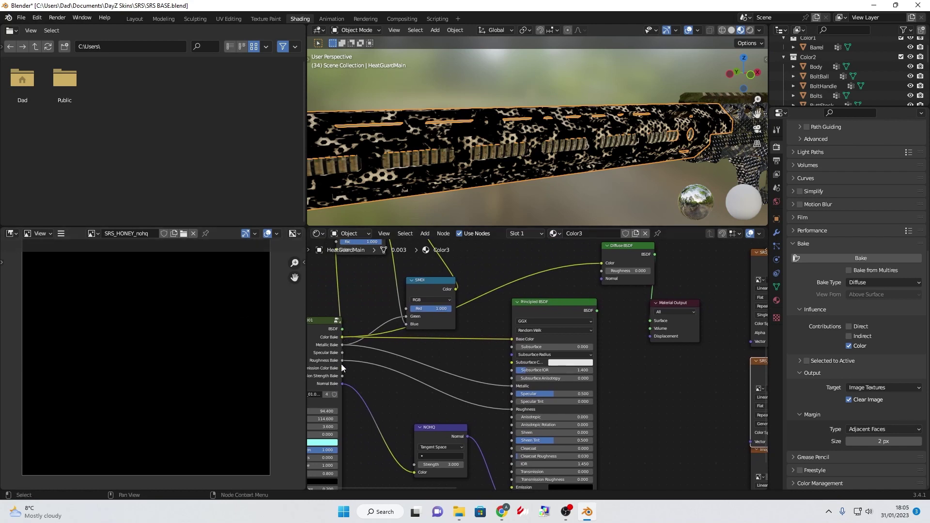
scroll(431, 395, down, 3)
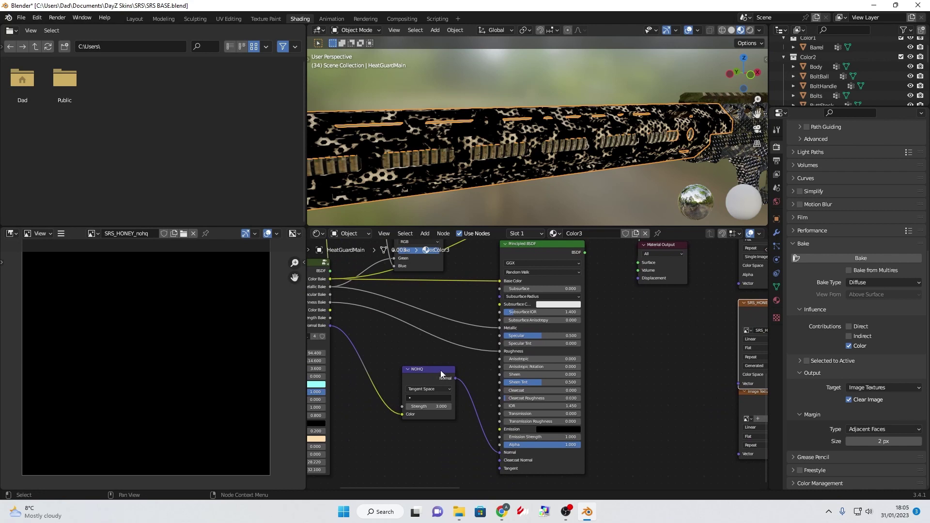
scroll(461, 426, up, 2)
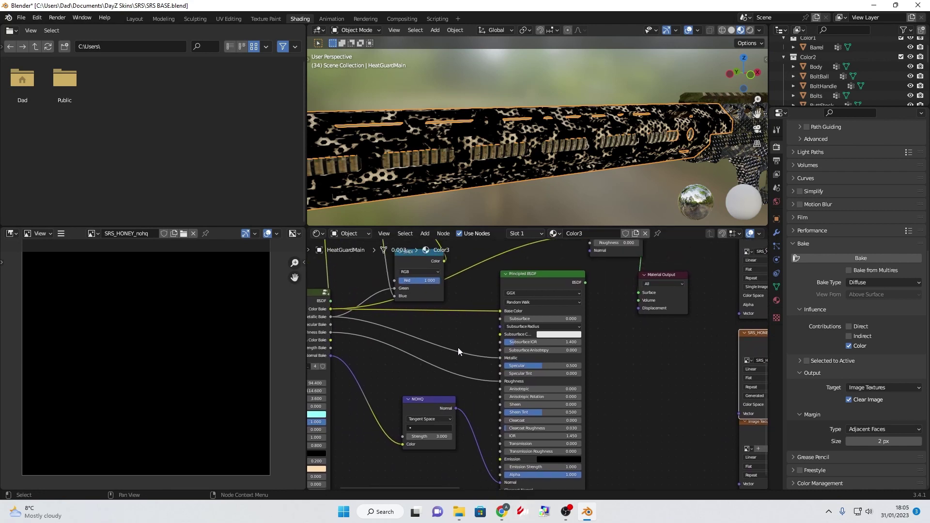
scroll(605, 305, up, 2)
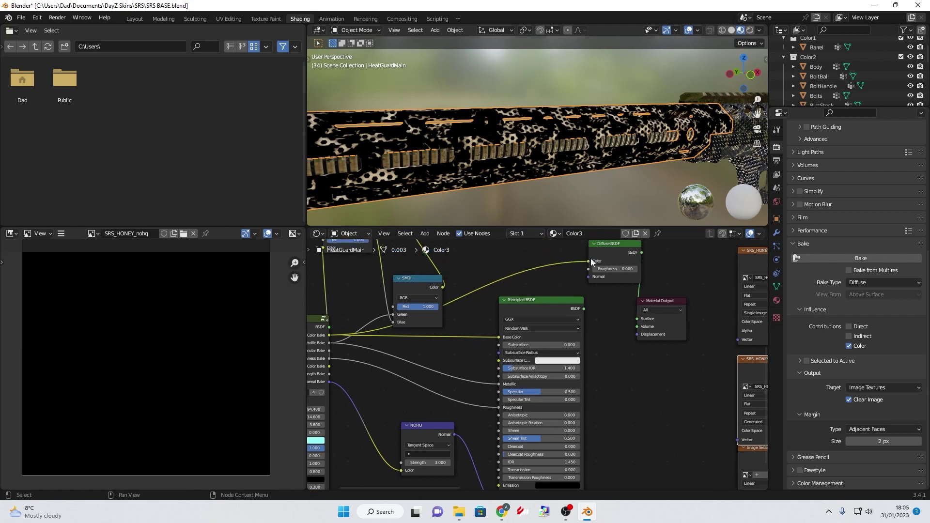
drag(330, 382, 589, 263)
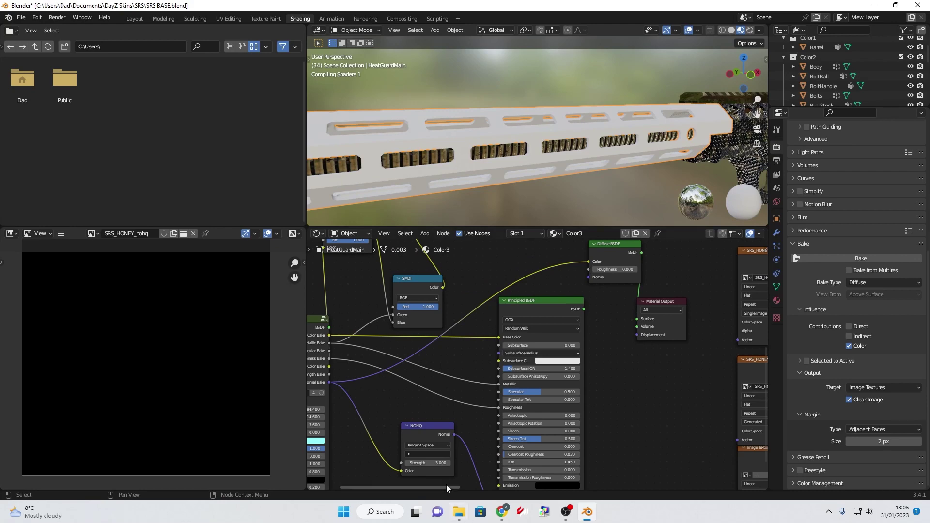
Step: Select the SRS_HONEY_nohq node as bake target and bake the normals into it
middle_drag(561, 187, 667, 173)
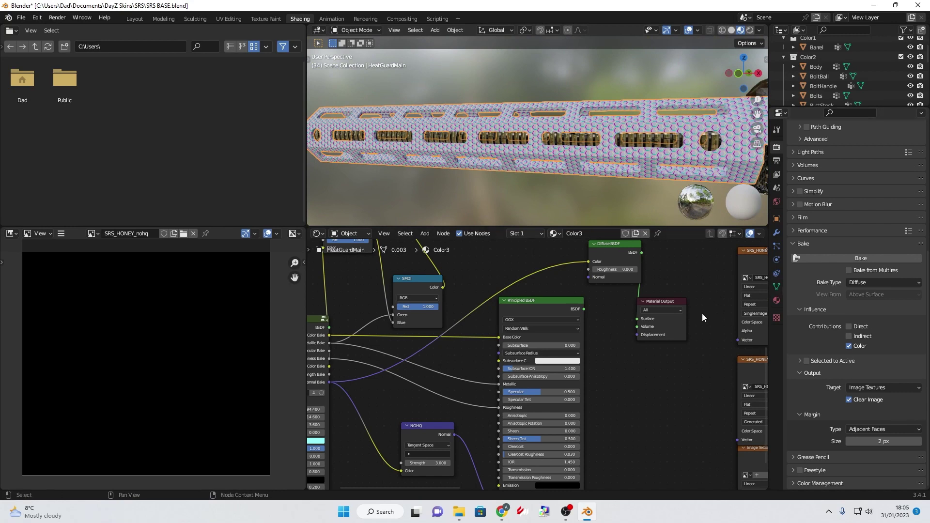
middle_drag(702, 313, 631, 312)
click(631, 315)
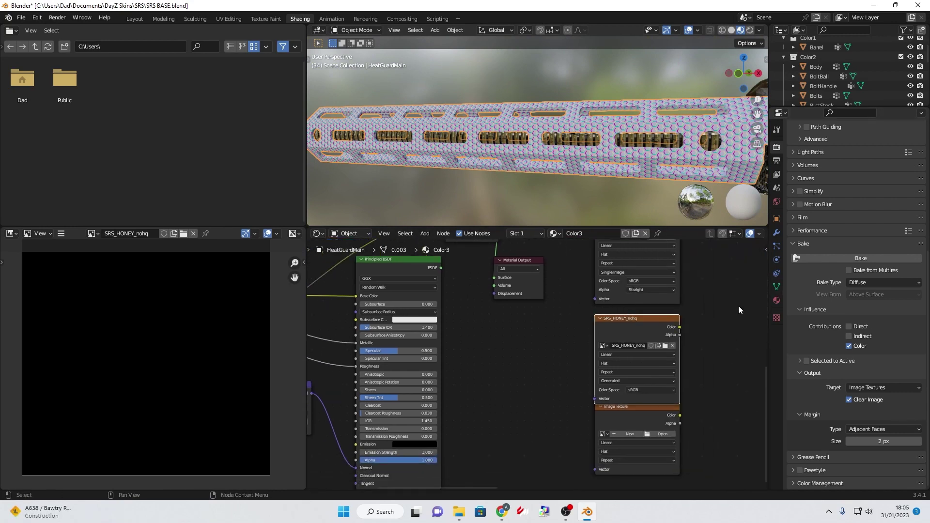
click(847, 257)
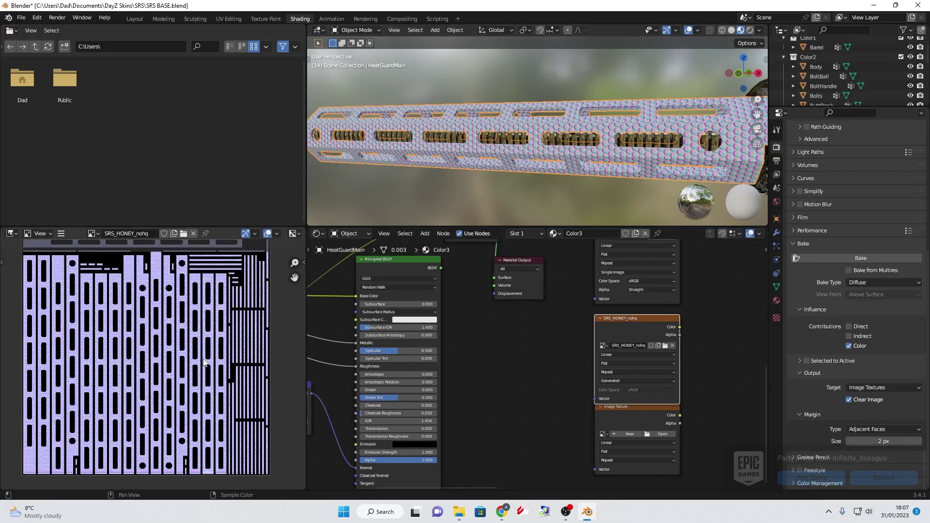
scroll(203, 362, up, 10)
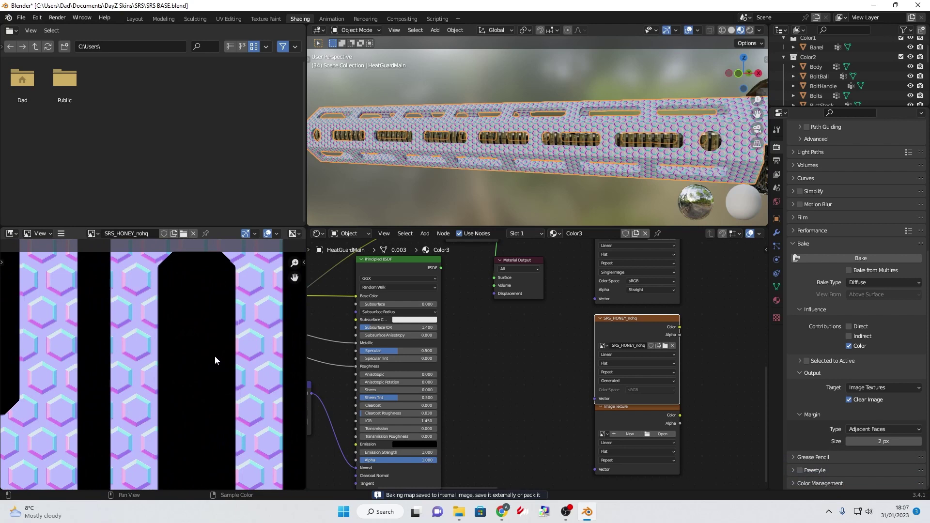
Step: Save the baked normal map as SRS_HONEY_nohq.png in the Tutorial folder
scroll(215, 361, down, 2)
scroll(281, 331, down, 6)
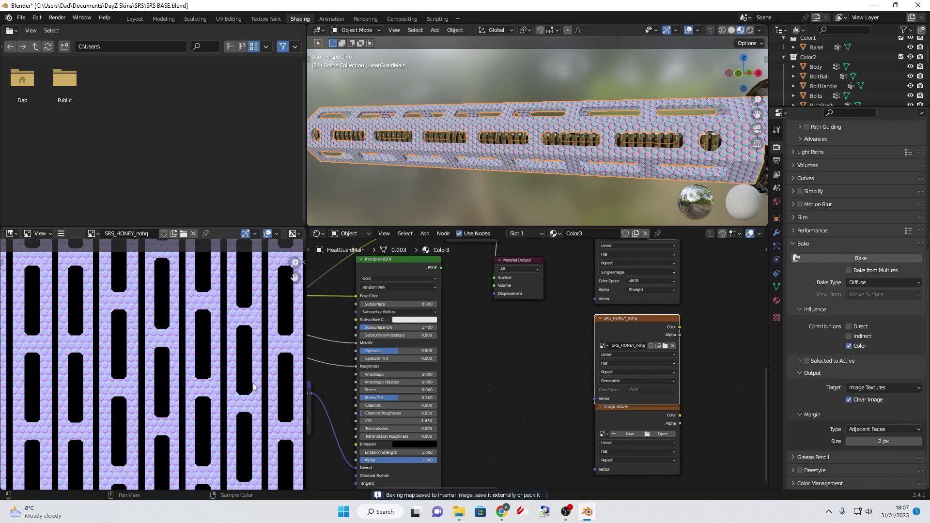
click(61, 233)
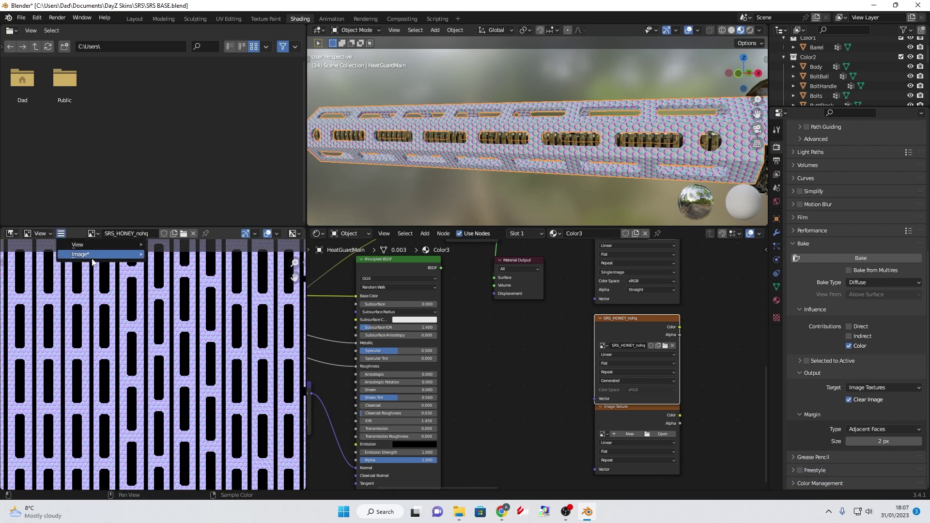
mouse_move(93, 256)
click(187, 330)
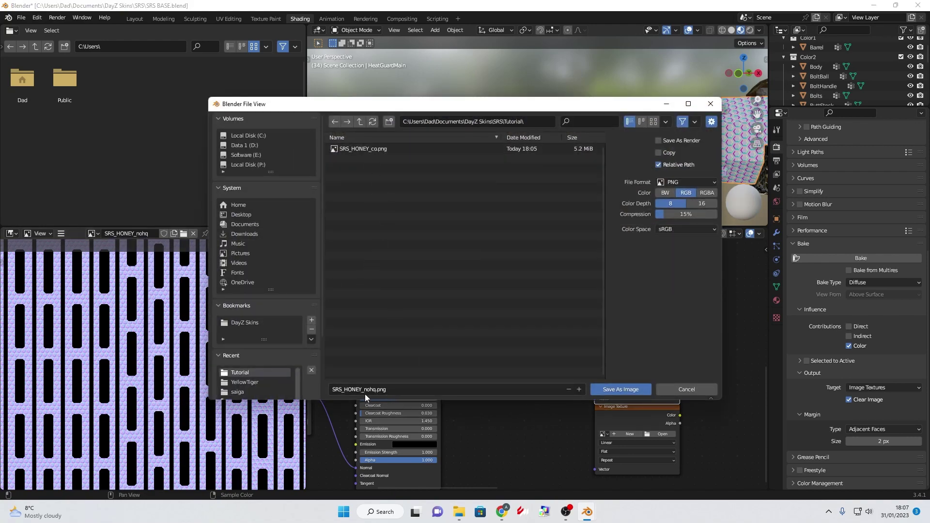
click(595, 390)
Step: Collapse the SRS_HONEY_nohq node and move the lower Image Texture node up beneath it
scroll(525, 365, down, 1)
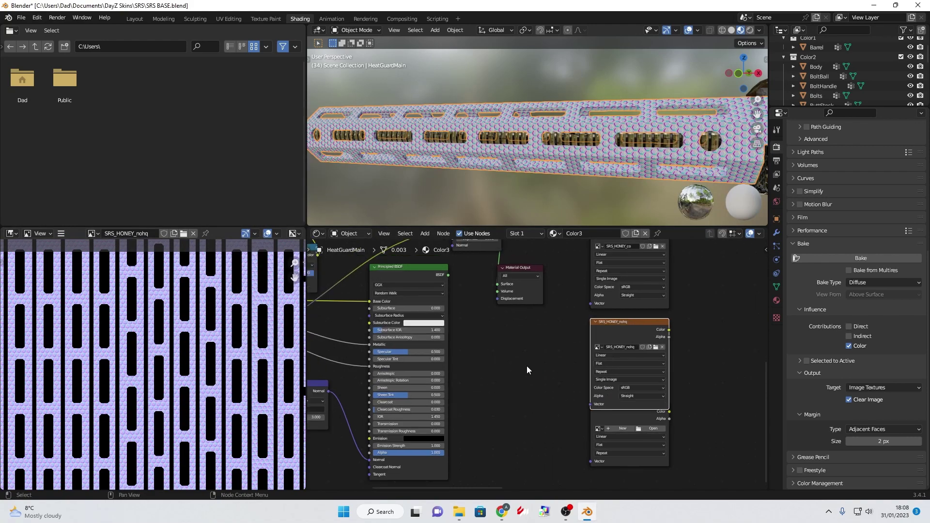
scroll(527, 365, down, 1)
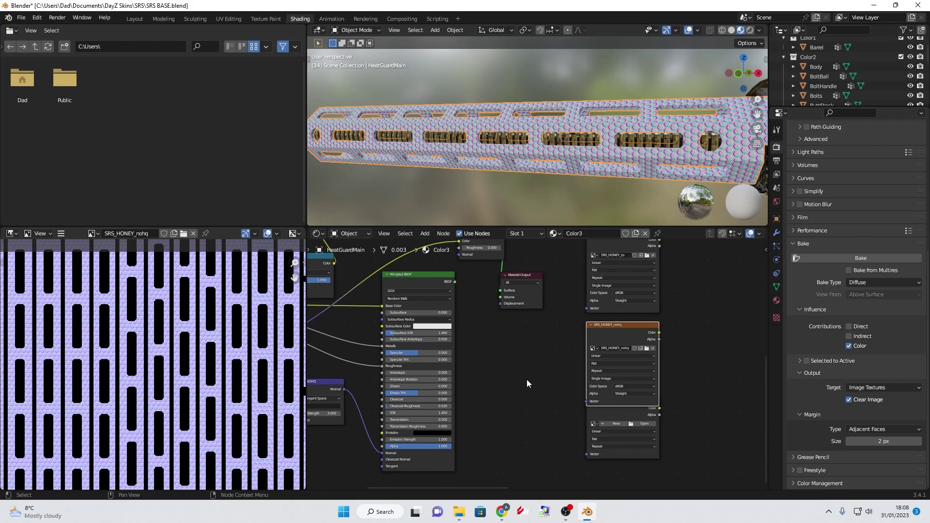
click(590, 325)
drag(614, 400, 618, 348)
middle_drag(575, 355, 646, 442)
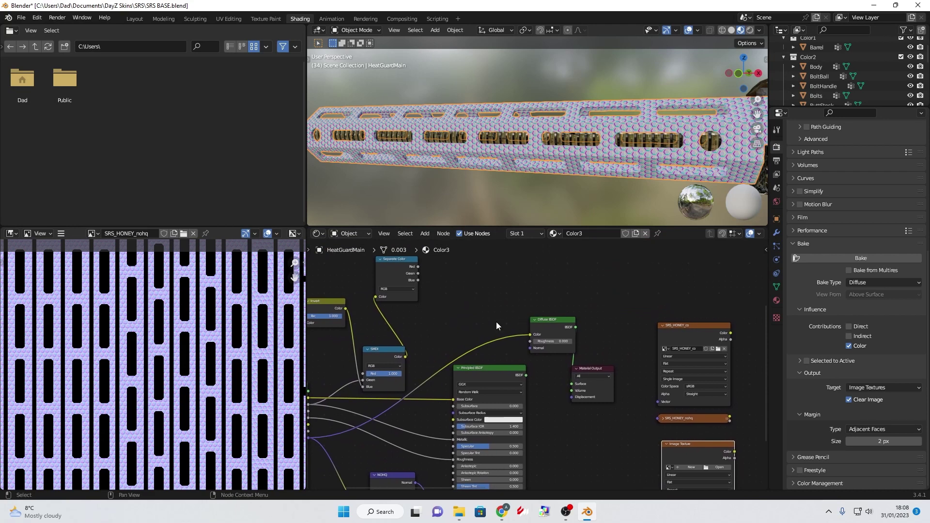
middle_drag(496, 326, 589, 267)
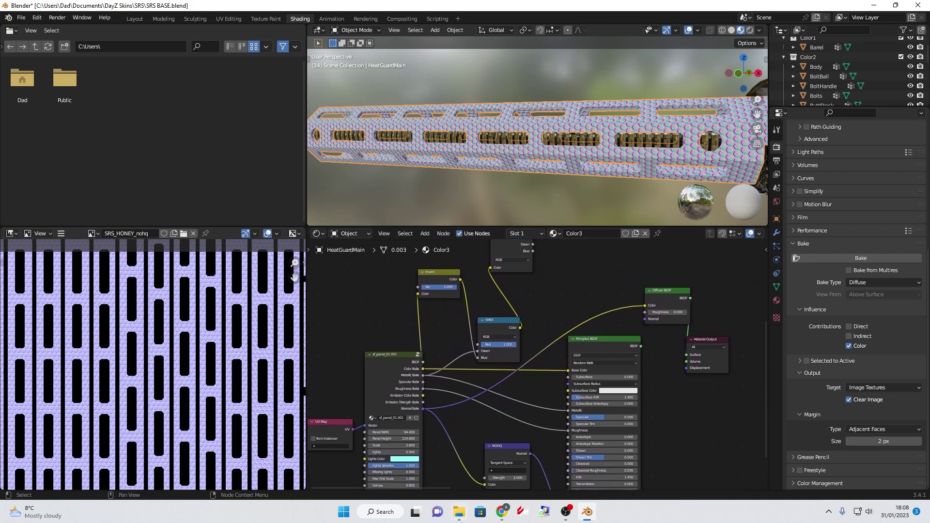
click(503, 517)
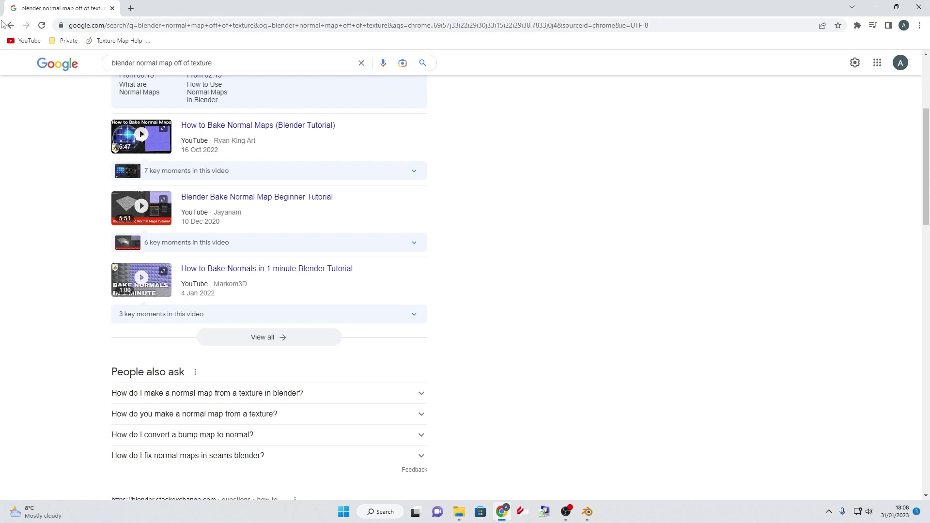
Step: Open the Texture Map Help forum thread and scroll to the SMDI post
click(139, 42)
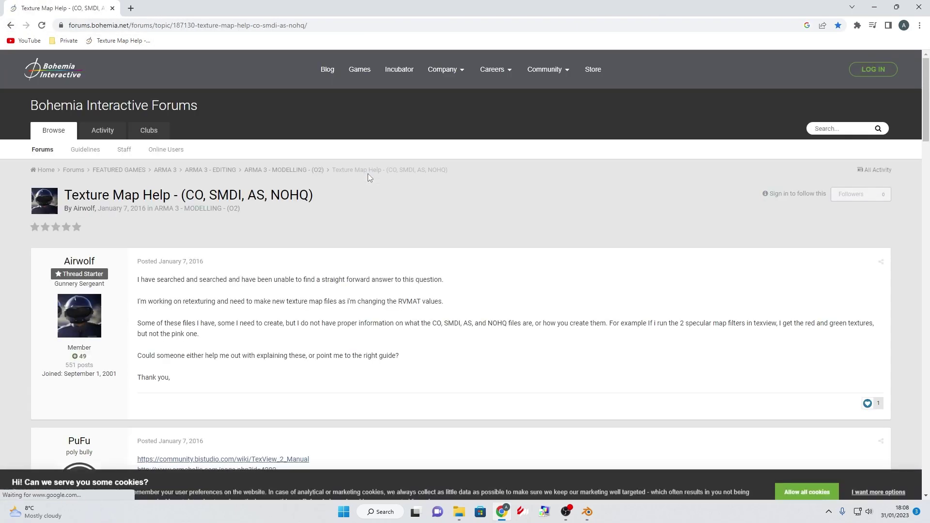
scroll(368, 174, down, 5)
scroll(354, 189, up, 5)
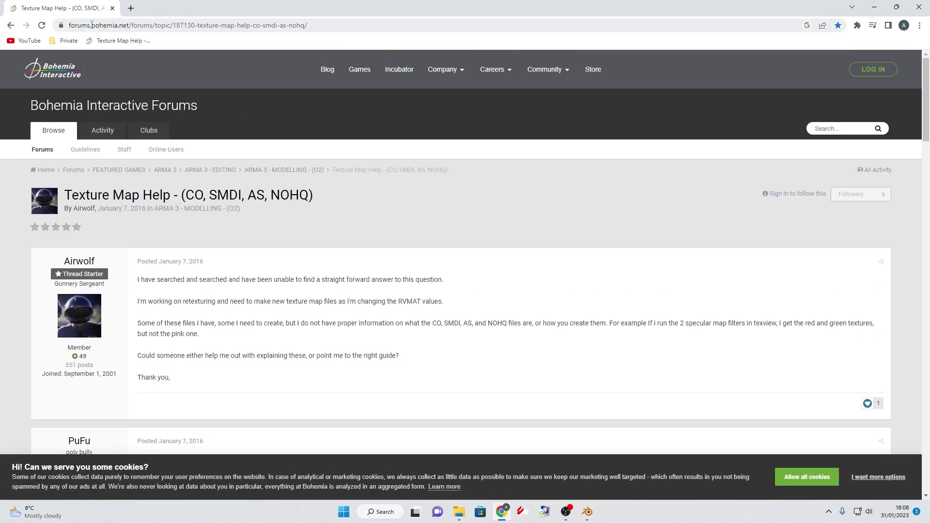
scroll(224, 197, down, 15)
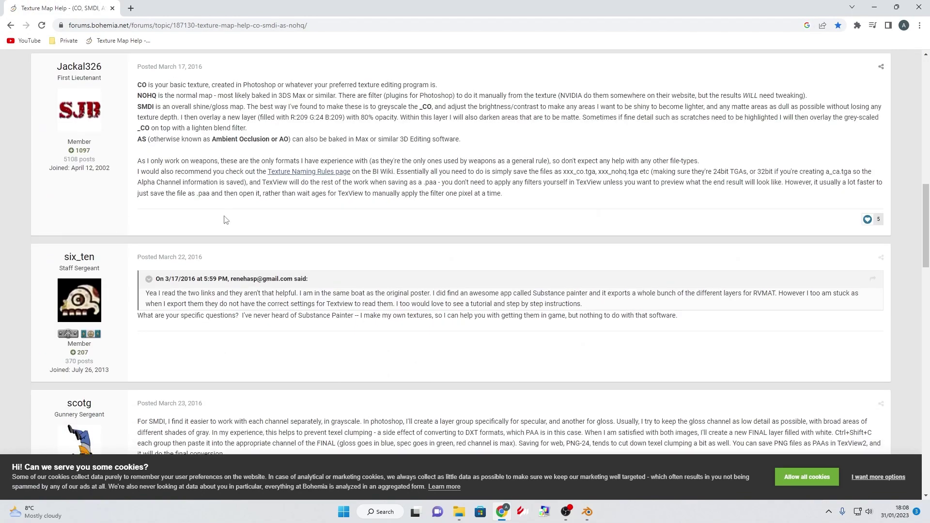
scroll(226, 220, down, 20)
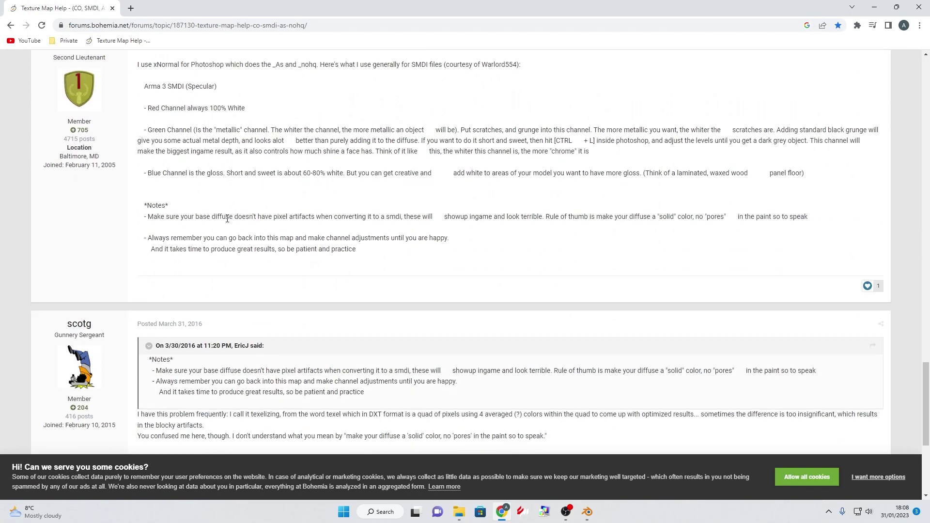
scroll(242, 213, up, 1)
Step: Highlight the Arma 3 SMDI (Specular) heading and the 'Red Channel always 100% White' line while reading
drag(49, 97, 96, 99)
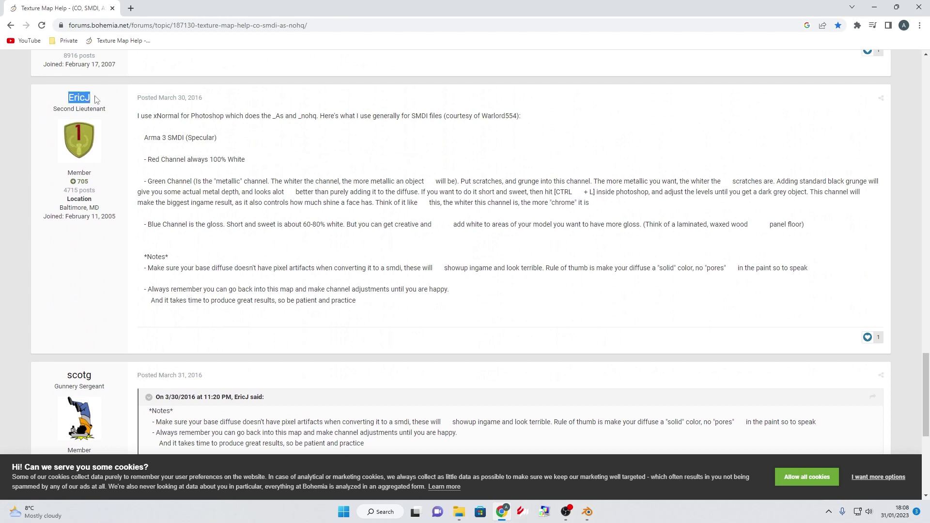
click(215, 137)
drag(145, 137, 244, 141)
click(237, 143)
drag(148, 160, 248, 166)
click(249, 166)
mouse_move(588, 517)
Step: Select the empty Image Texture node and start a new image with a full red fill
click(587, 512)
middle_drag(575, 302, 363, 237)
click(588, 350)
drag(588, 350, 577, 345)
click(580, 367)
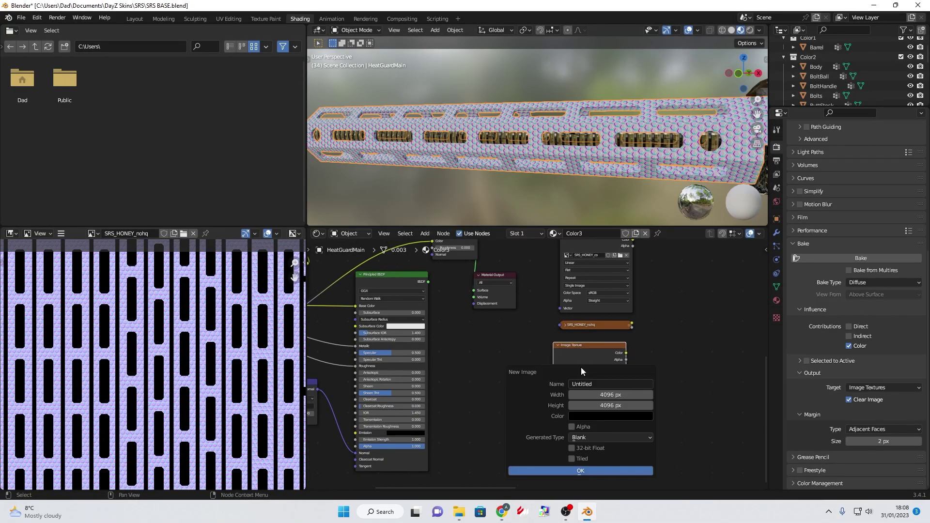
click(591, 416)
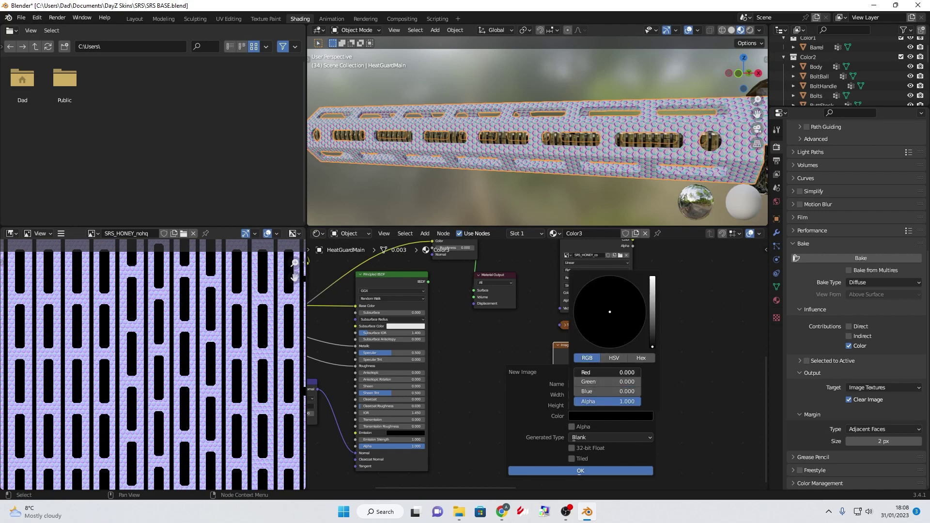
drag(598, 373, 645, 372)
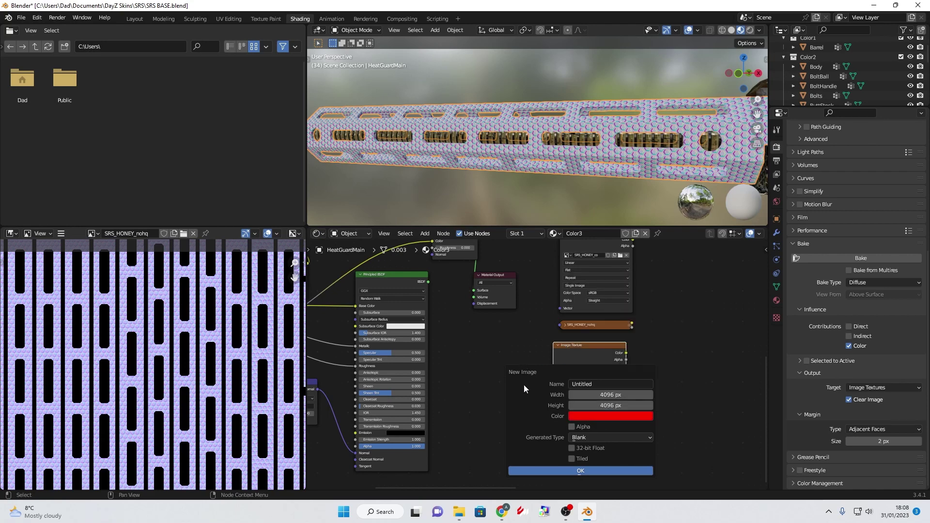
Step: Name the new 4096×4096 image SRS_HONEY_SMDI and create it
click(610, 384)
key(shift)
text(SRS_Honey)
key(BackSpace)
key(BackSpace)
key(BackSpace)
key(BackSpace)
text(ONEY)
text(_)
text(SND)
key(Return)
click(589, 470)
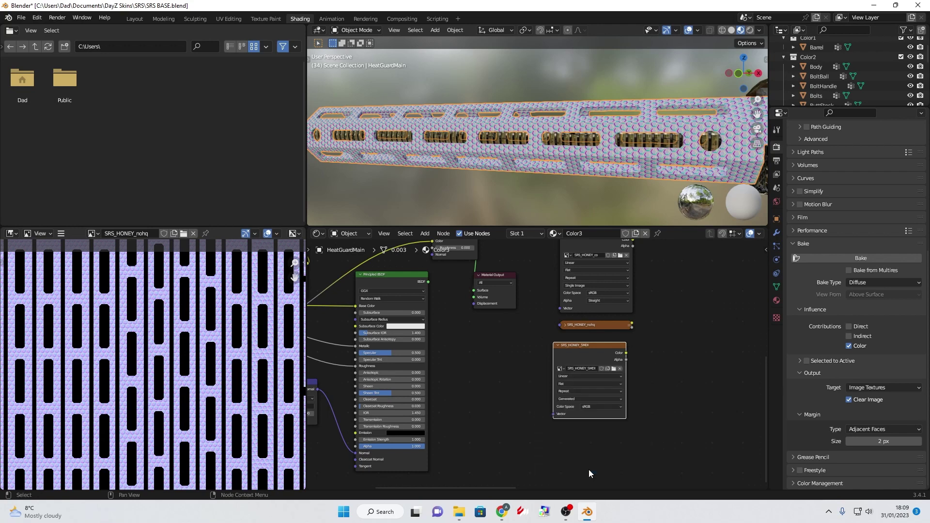
Step: Display SRS_HONEY_SMDI in the Image Editor
drag(584, 354, 592, 353)
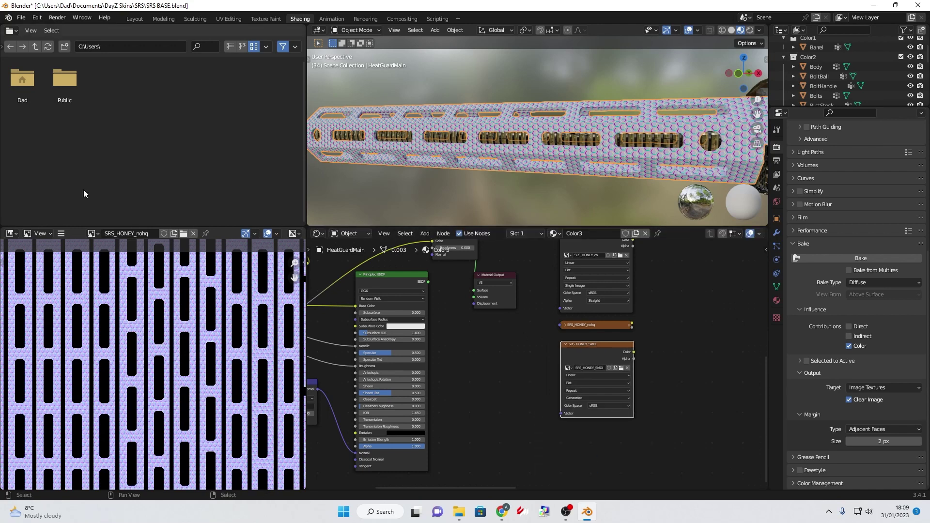
click(91, 234)
click(116, 331)
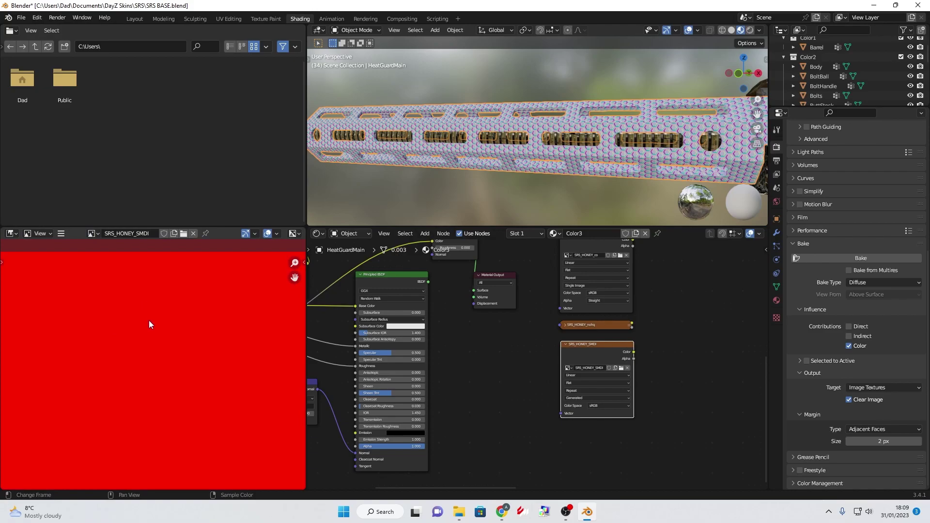
Step: Check the forum's Green Channel note in Chrome, then return to Blender
key(alt+Tab)
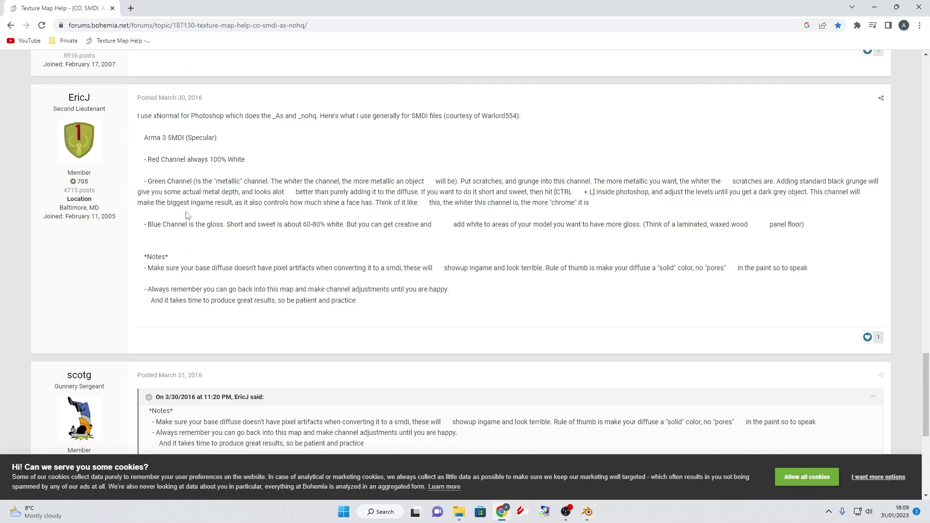
drag(147, 182, 281, 181)
key(alt+Tab)
Step: Pan the node editor and shift the Principled BSDF node down-right to make room
middle_drag(469, 313, 599, 306)
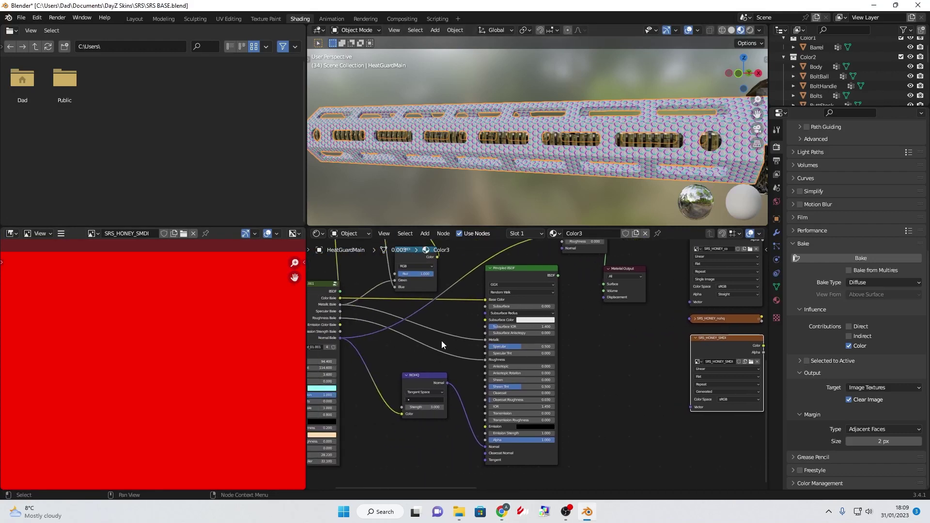
middle_drag(342, 308, 389, 325)
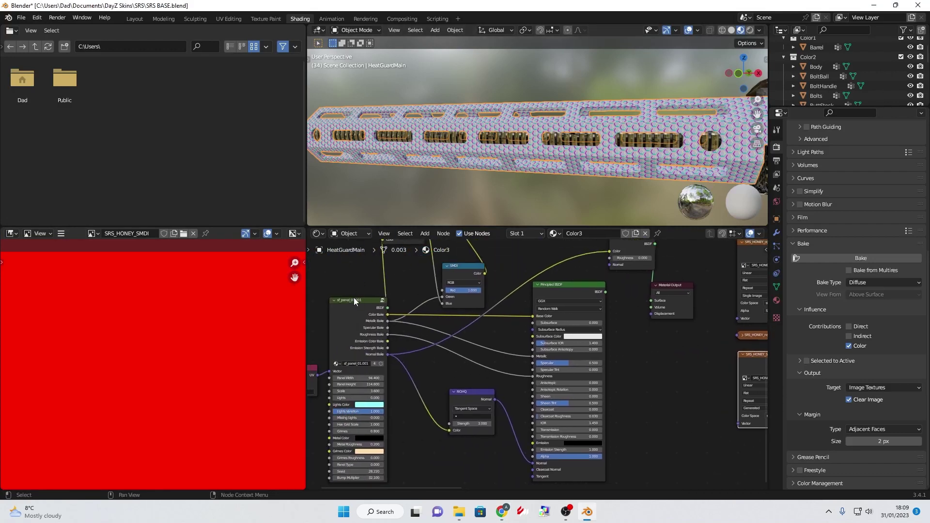
middle_drag(481, 326, 464, 386)
drag(531, 340, 546, 360)
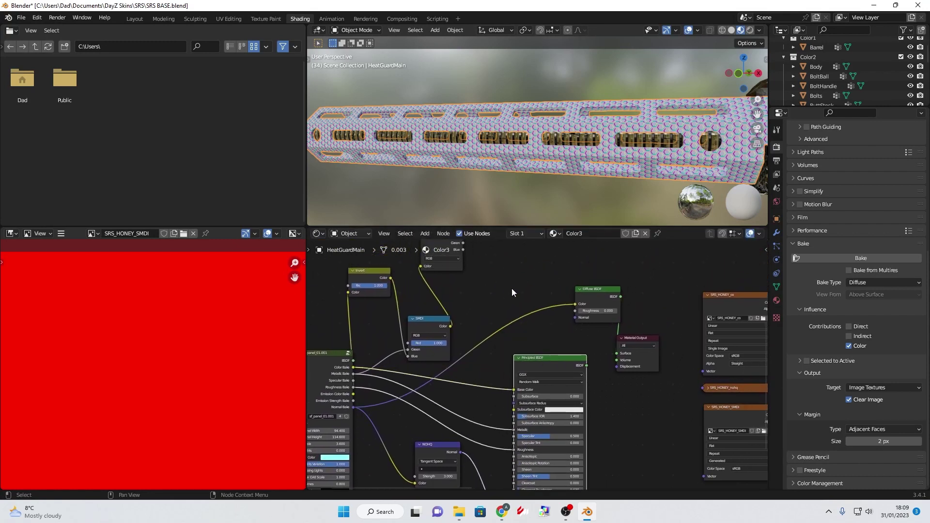
middle_drag(511, 286, 537, 314)
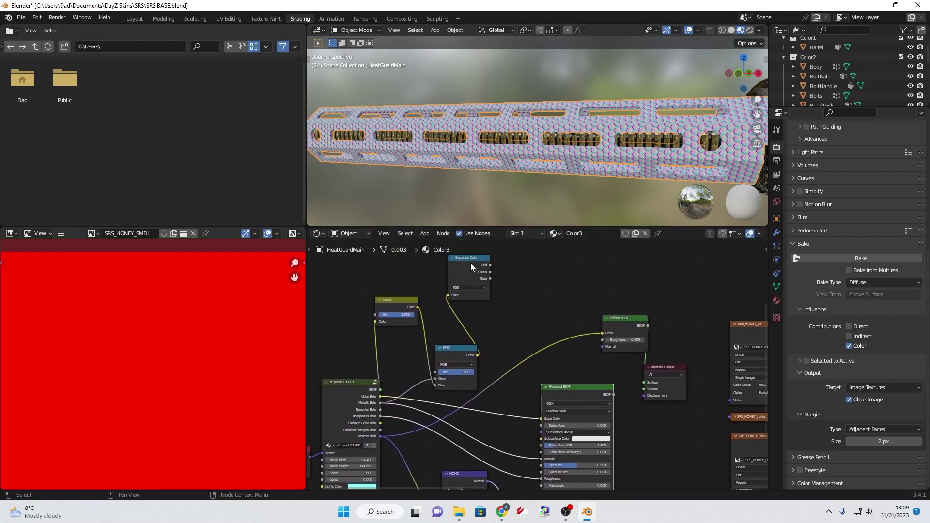
click(527, 280)
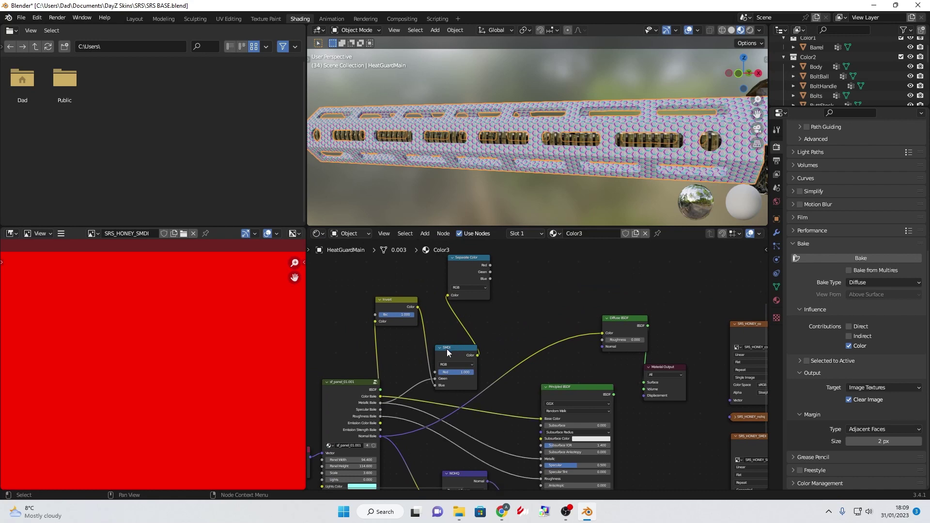
Step: Add a Combine Color node via search and set its Red value to 1.000
key(shift+a)
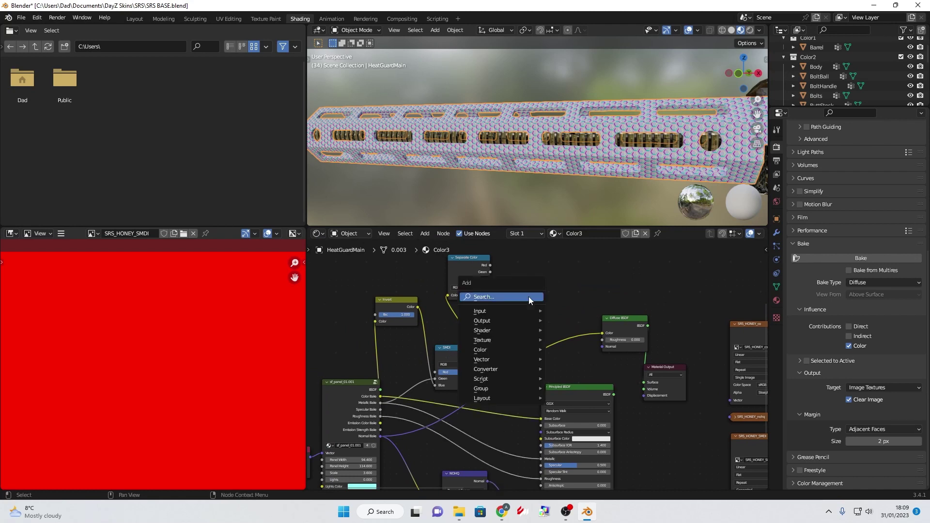
click(516, 295)
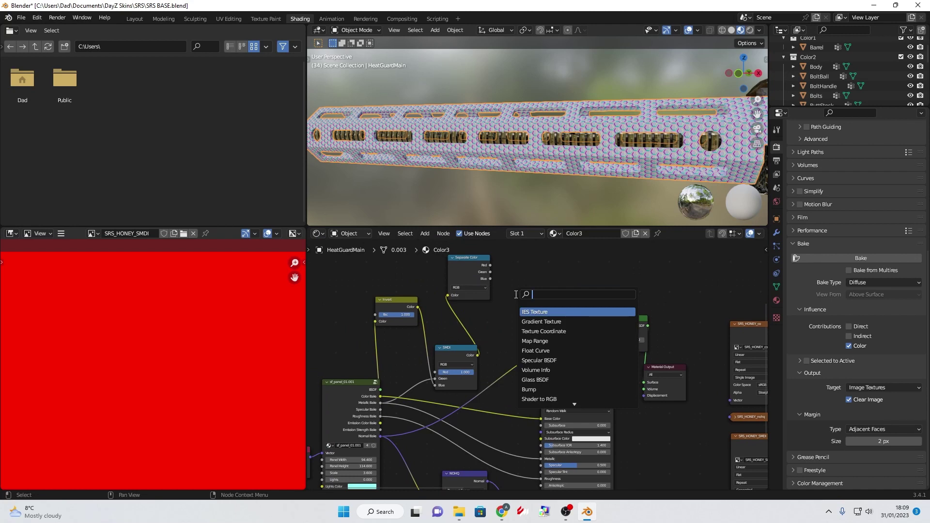
text(combin)
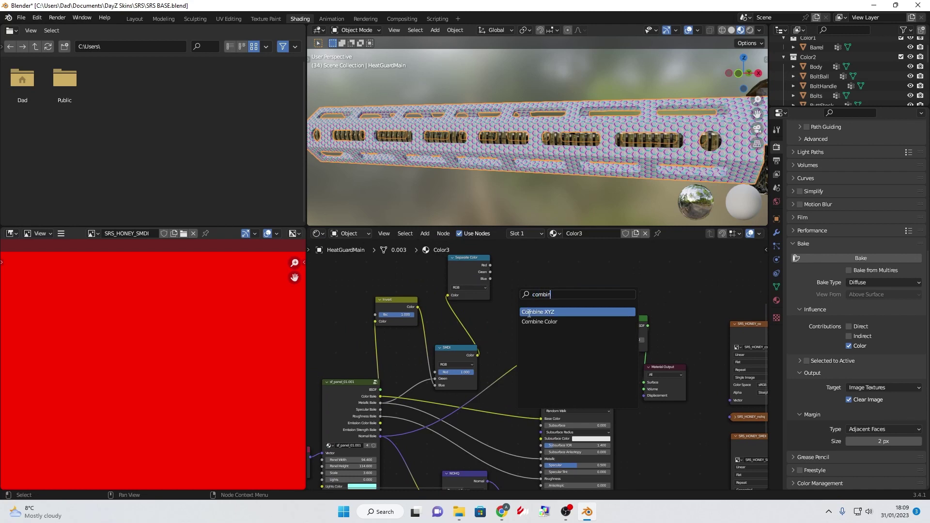
click(539, 322)
click(541, 312)
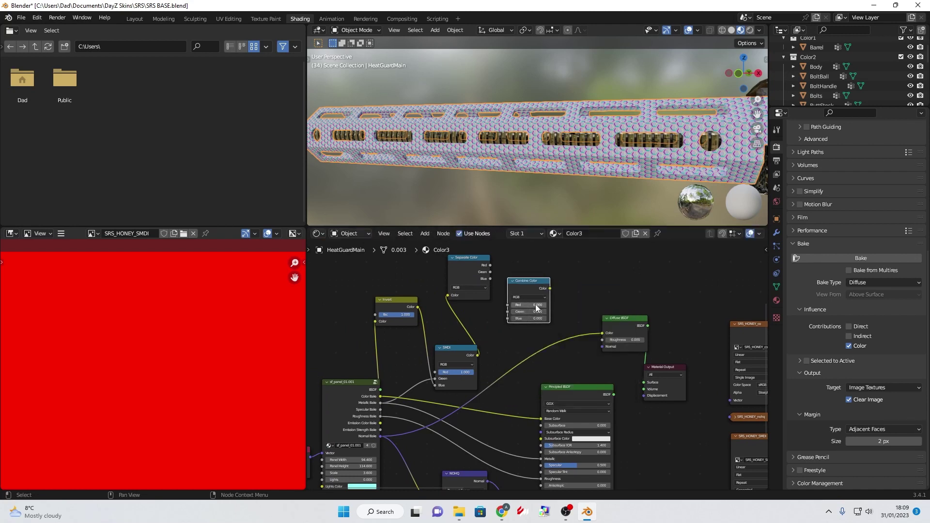
drag(533, 305, 548, 304)
key(alt+Tab)
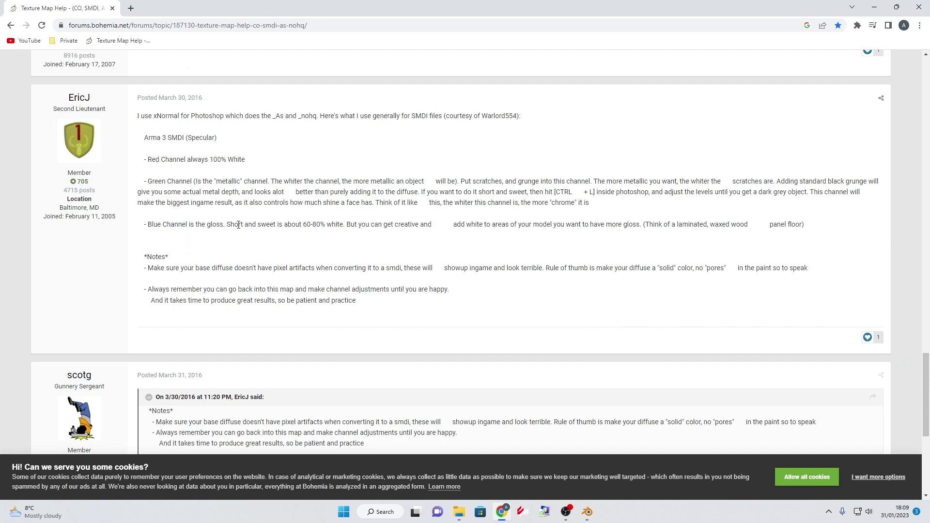
drag(151, 182, 202, 182)
click(202, 182)
drag(523, 203, 611, 207)
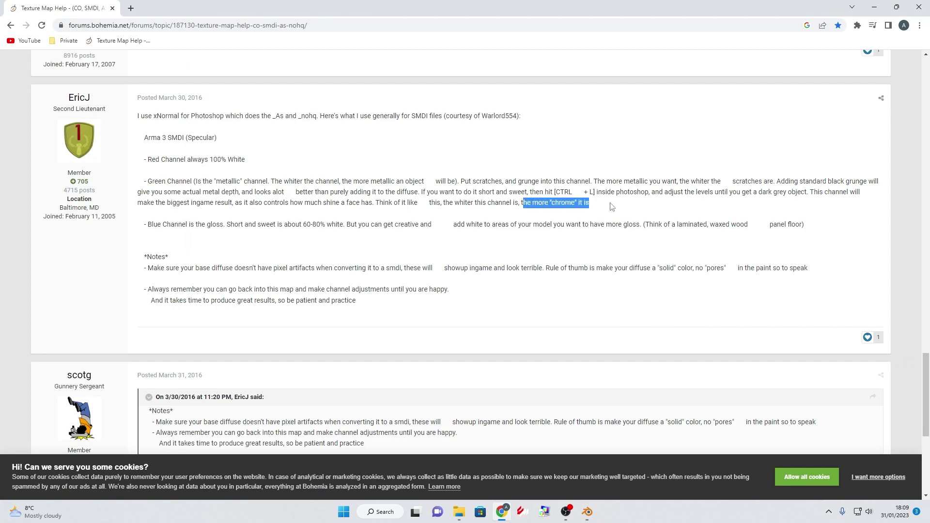
click(612, 206)
key(alt+Tab)
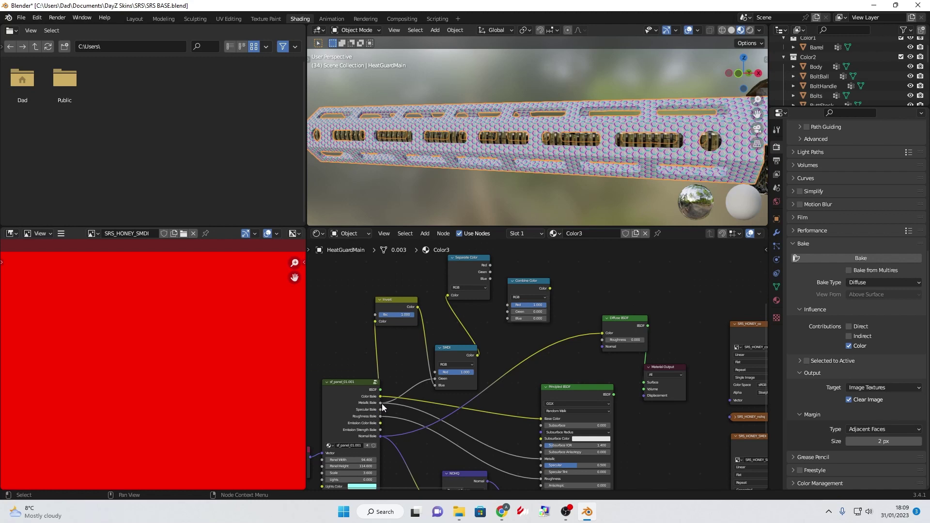
drag(381, 403, 600, 333)
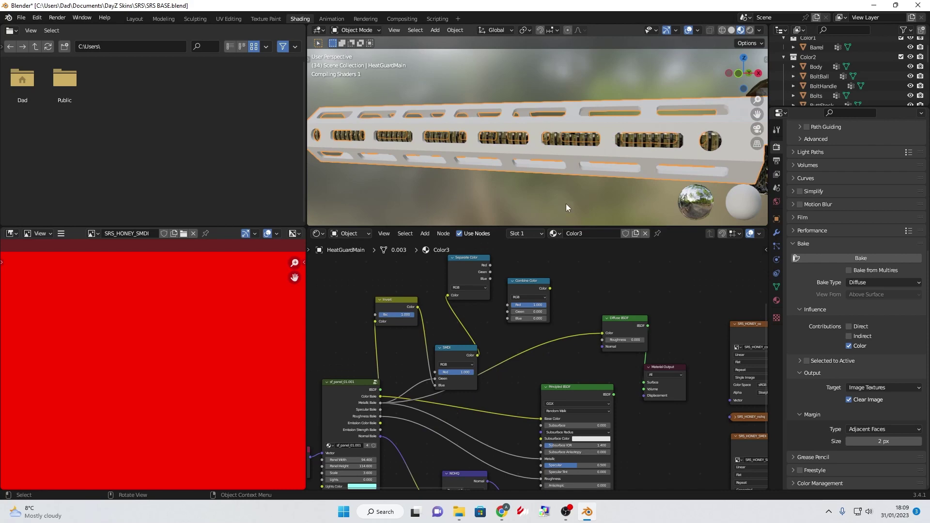
Step: Move the metallic bake link onto Combine Color's Green input, then read the forum's Blue Channel note
scroll(571, 192, up, 4)
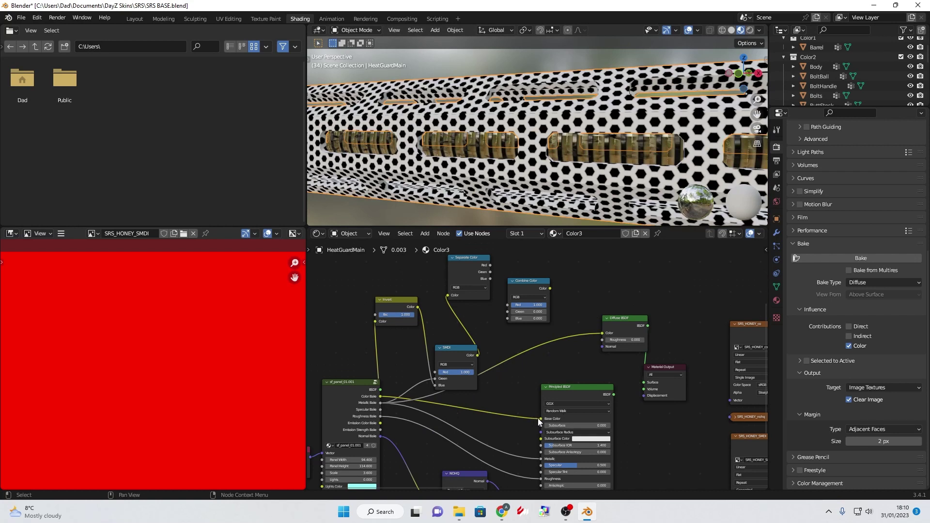
drag(541, 418, 508, 312)
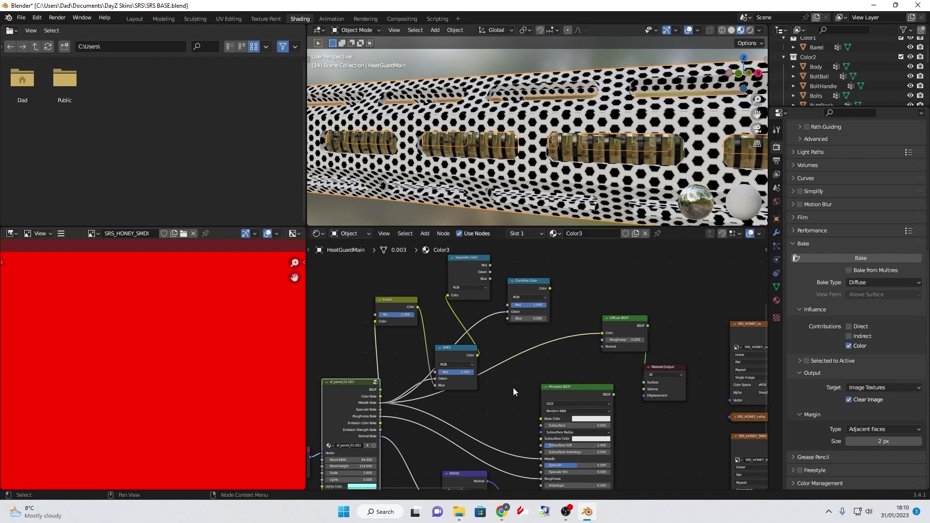
middle_drag(537, 395, 515, 353)
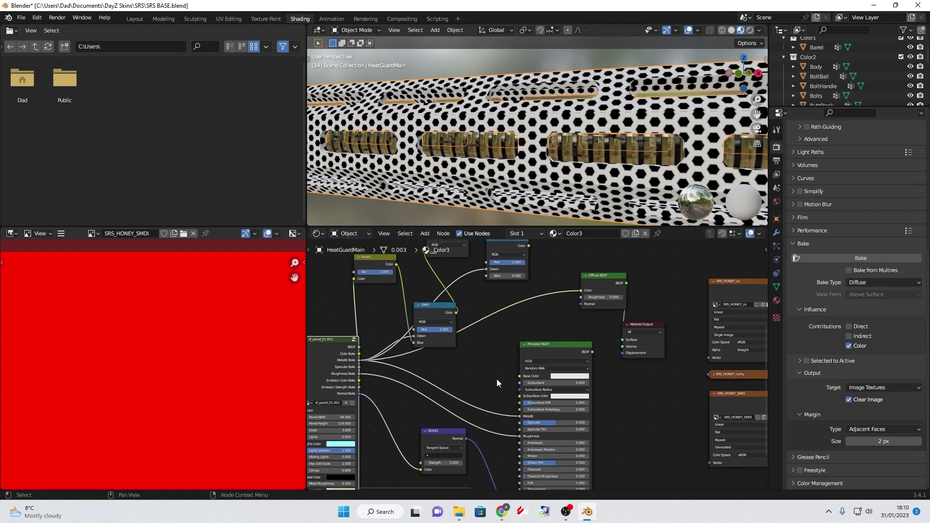
key(alt+Tab)
mouse_move(145, 225)
mouse_down()
mouse_move(236, 226)
mouse_move(144, 225)
mouse_up()
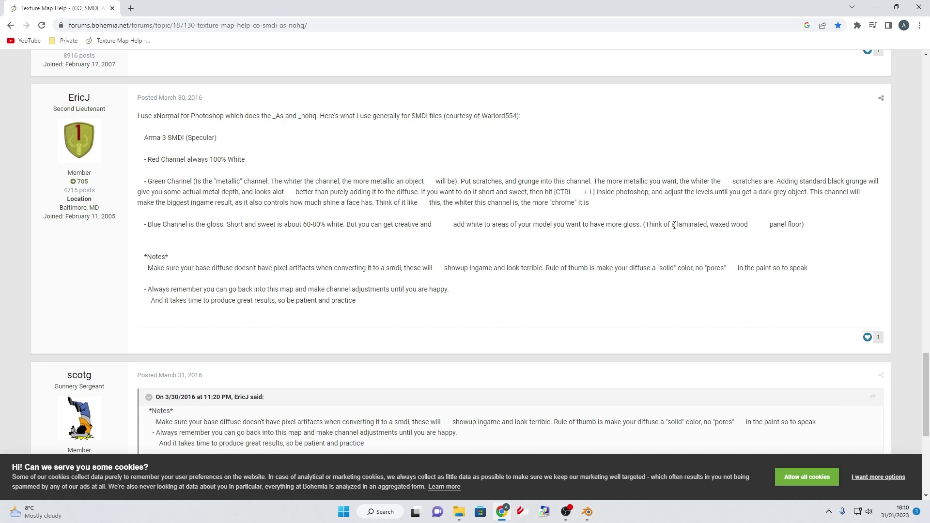
Step: Link the roughness bake into Diffuse BSDF Color and orbit to inspect the pattern
drag(530, 227, 620, 225)
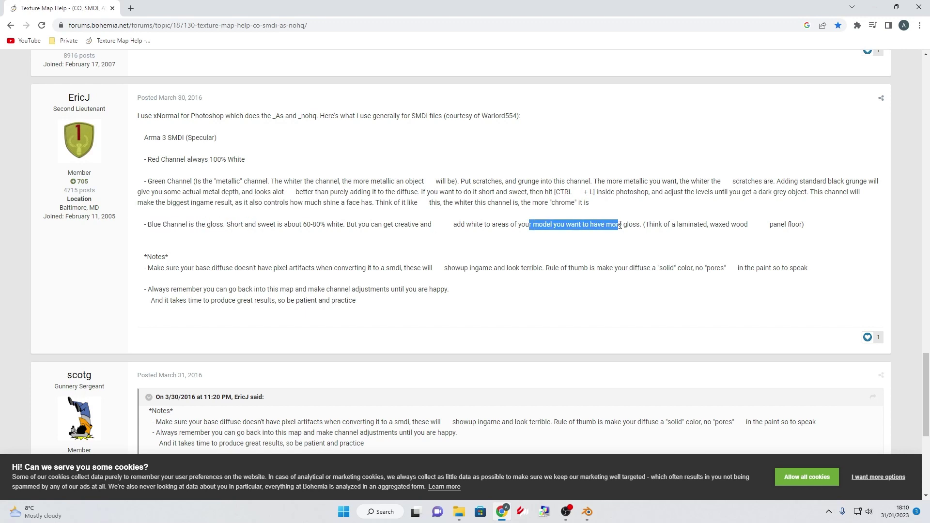
click(620, 225)
key(alt+Tab)
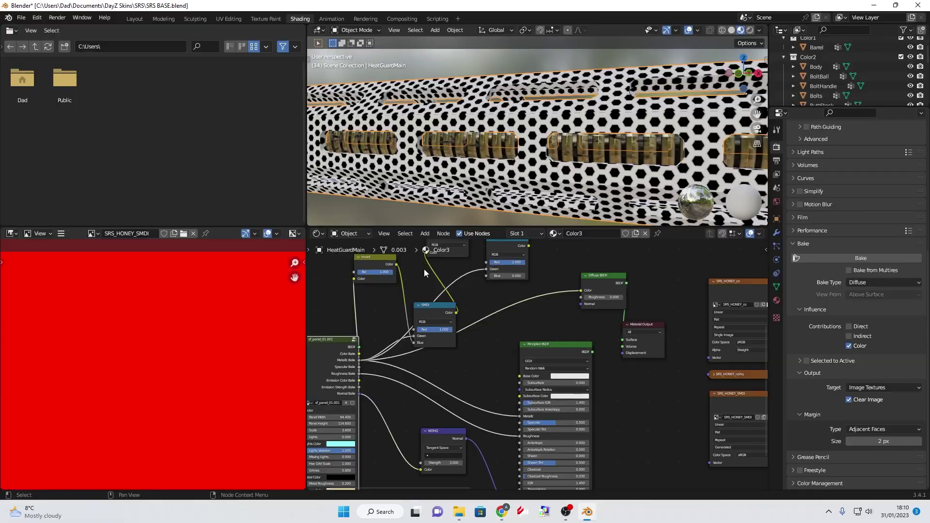
middle_drag(478, 374, 469, 355)
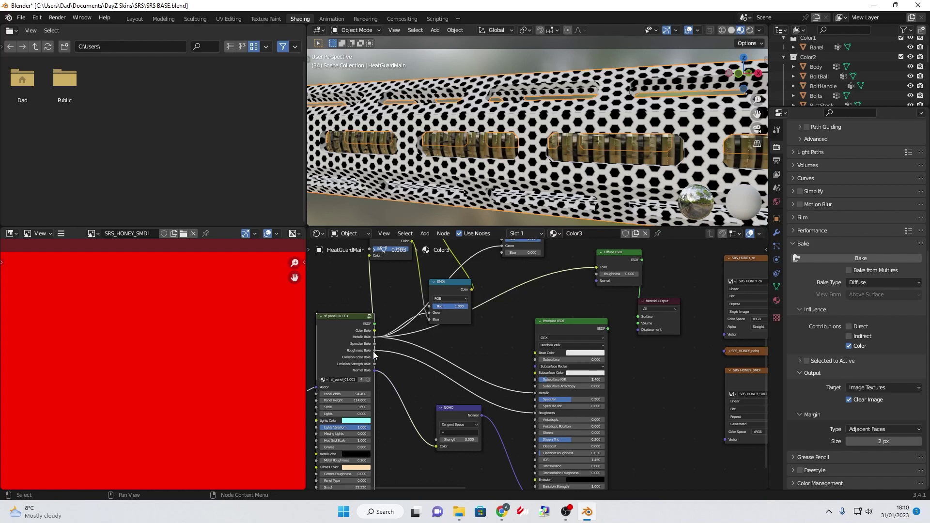
drag(374, 351, 595, 268)
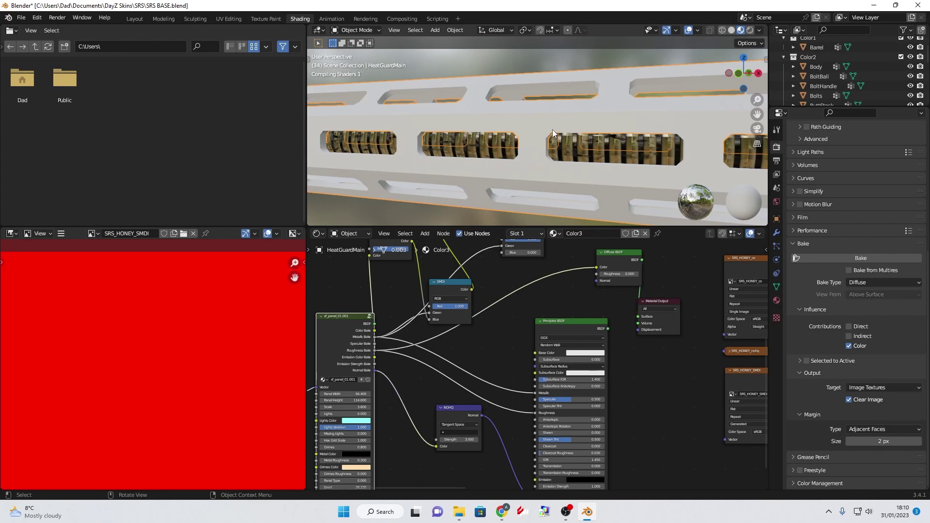
mouse_move(552, 132)
middle_down()
mouse_move(557, 122)
mouse_move(545, 121)
mouse_move(568, 126)
middle_up()
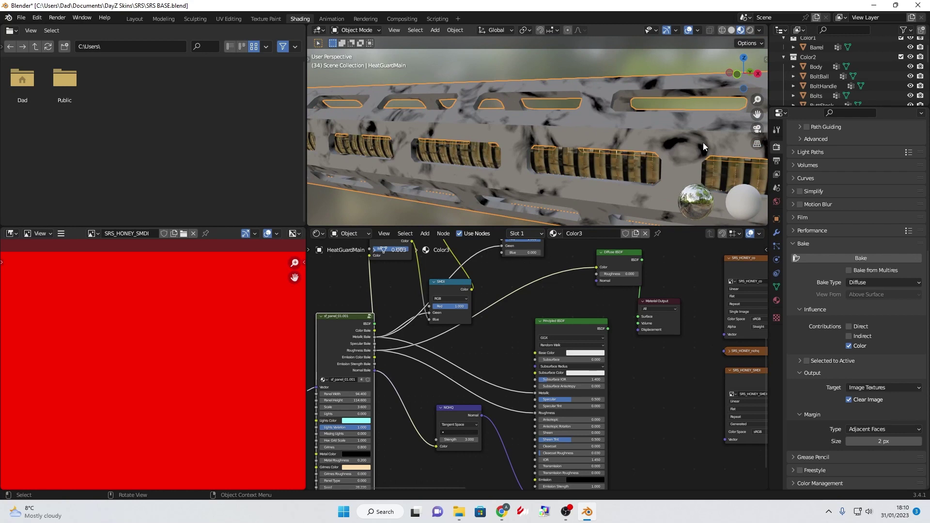
Step: Search for an Invert node and drop it onto the link into Diffuse BSDF Color
shift+scroll(496, 295, up, 4)
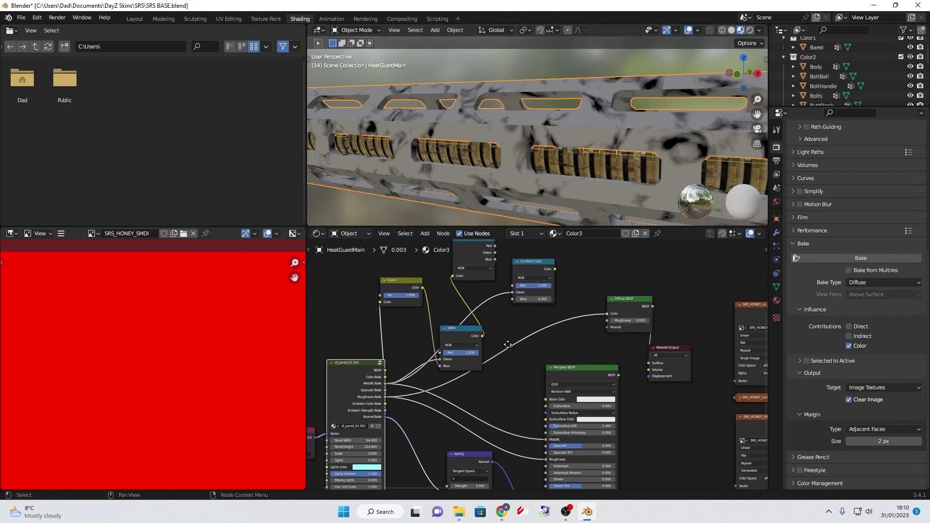
click(510, 374)
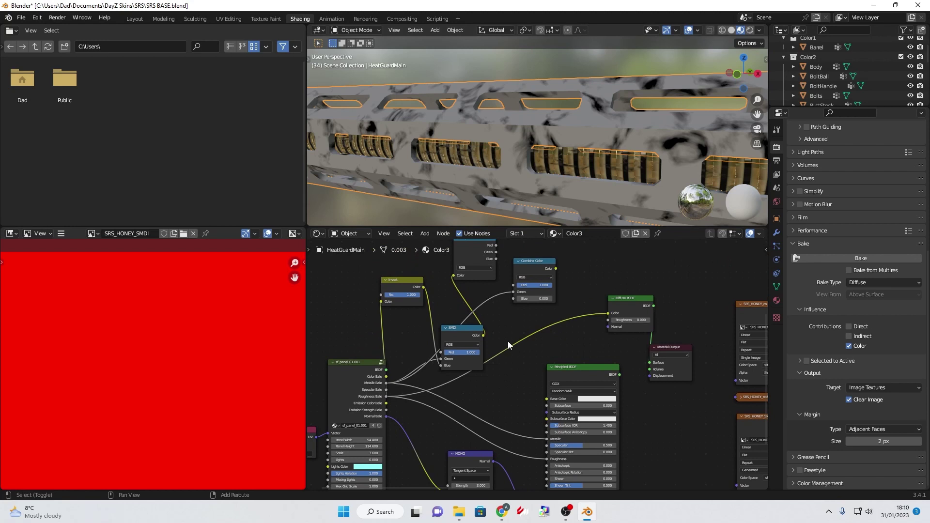
key(shift+a)
click(491, 340)
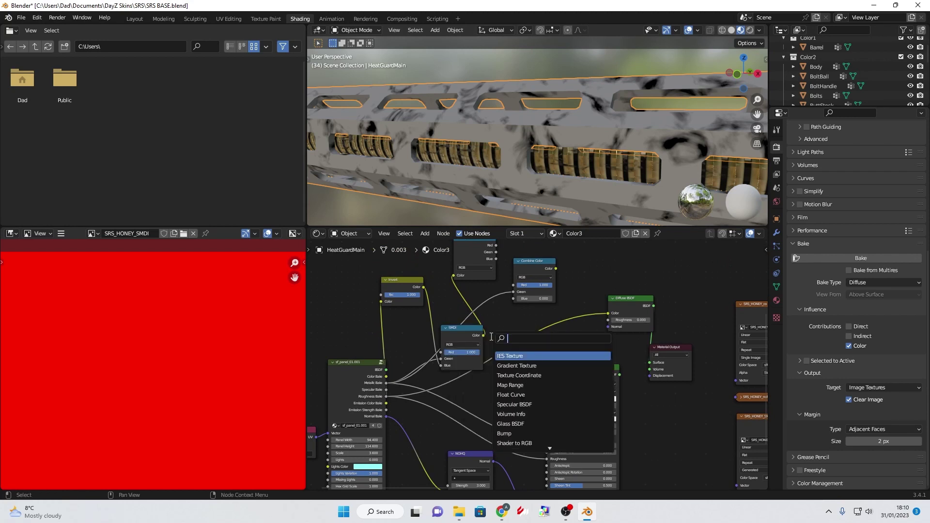
text(invert)
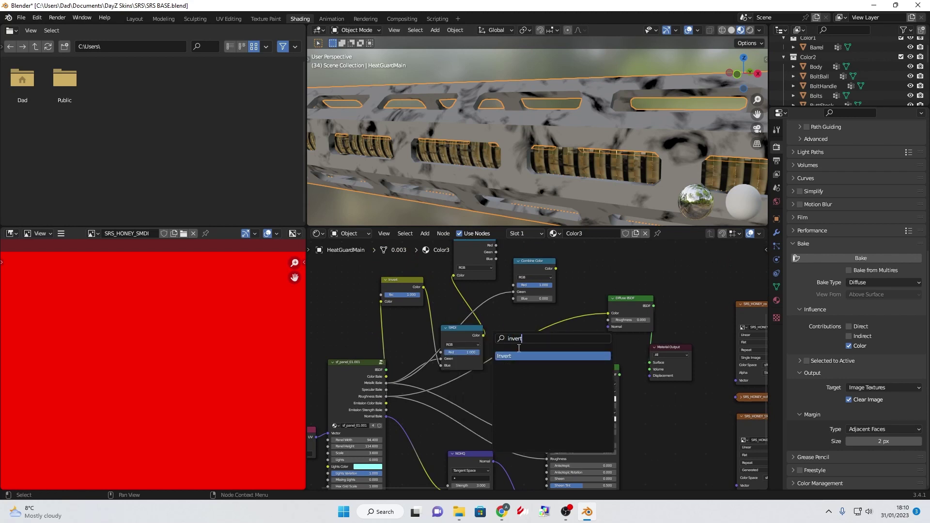
key(Return)
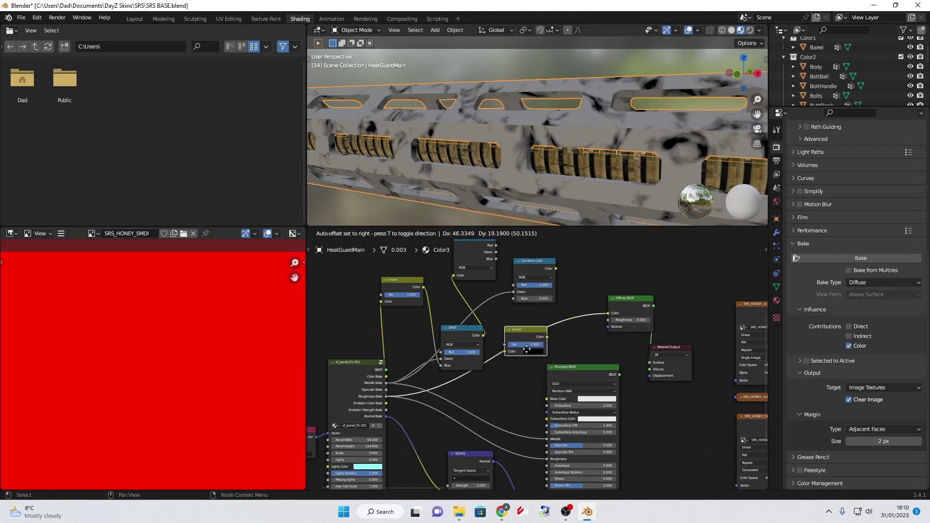
click(527, 349)
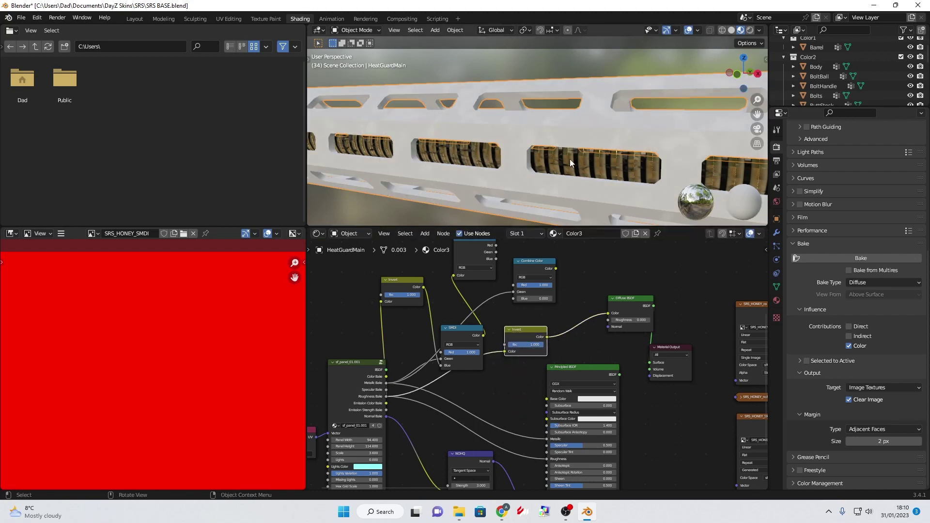
Step: Orbit to face the rail, then detach the link from the Diffuse BSDF Color input
scroll(629, 131, up, 6)
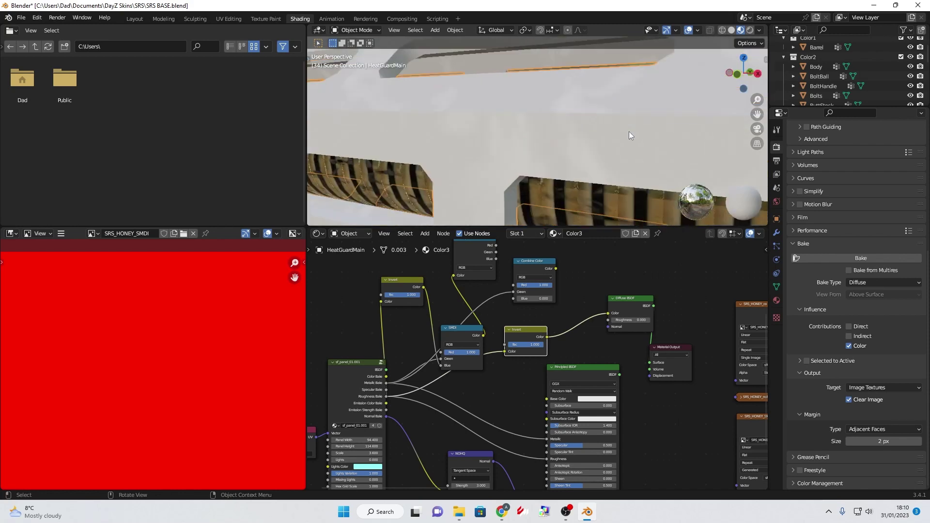
scroll(606, 131, down, 5)
scroll(606, 132, up, 2)
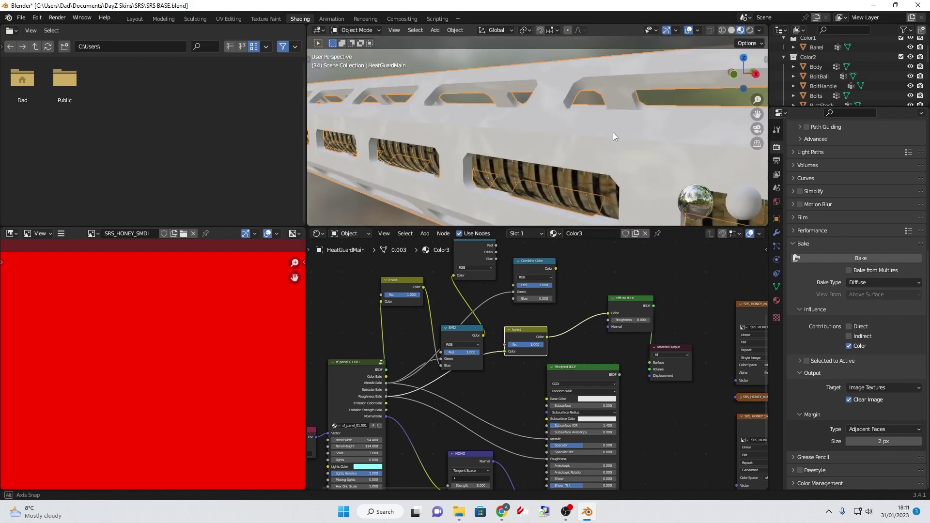
middle_drag(613, 133, 570, 120)
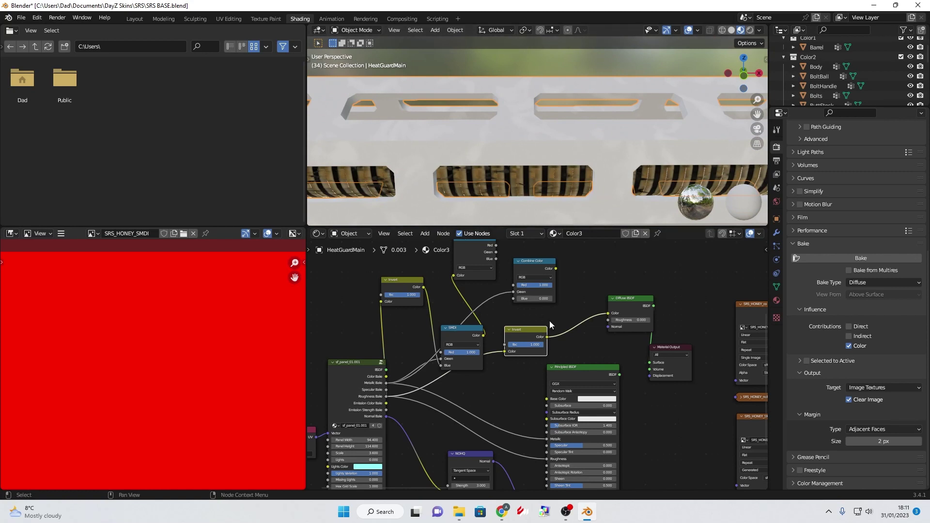
drag(607, 313, 596, 324)
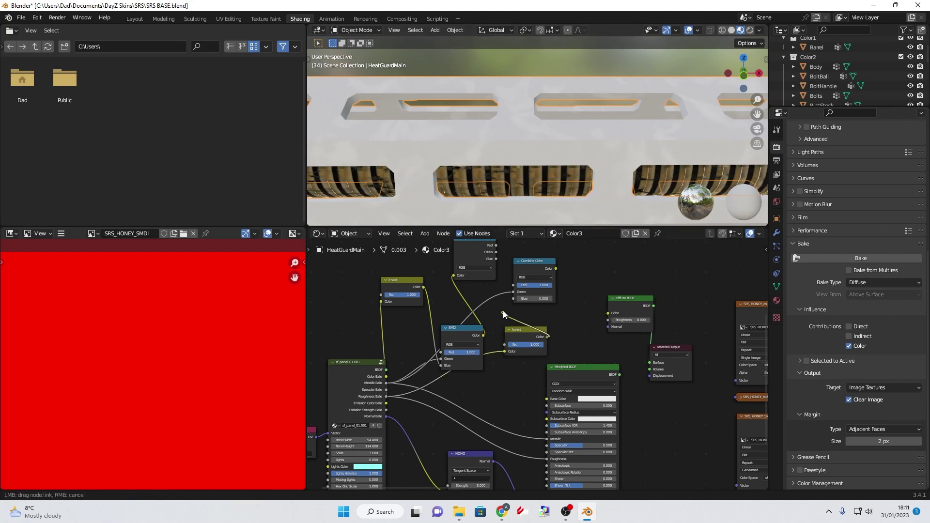
Step: Connect Invert to Combine Color's Blue input and Combine Color to Diffuse BSDF Color
drag(504, 314, 513, 299)
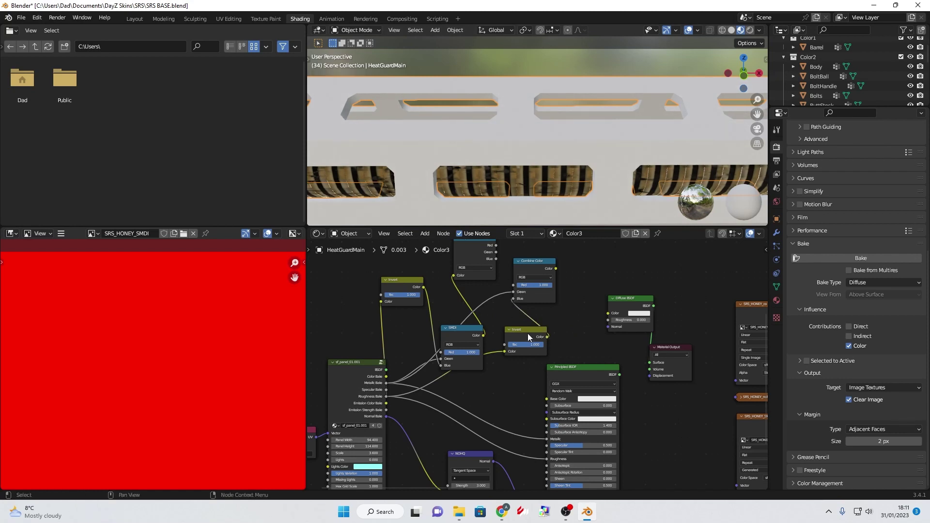
drag(528, 333, 401, 394)
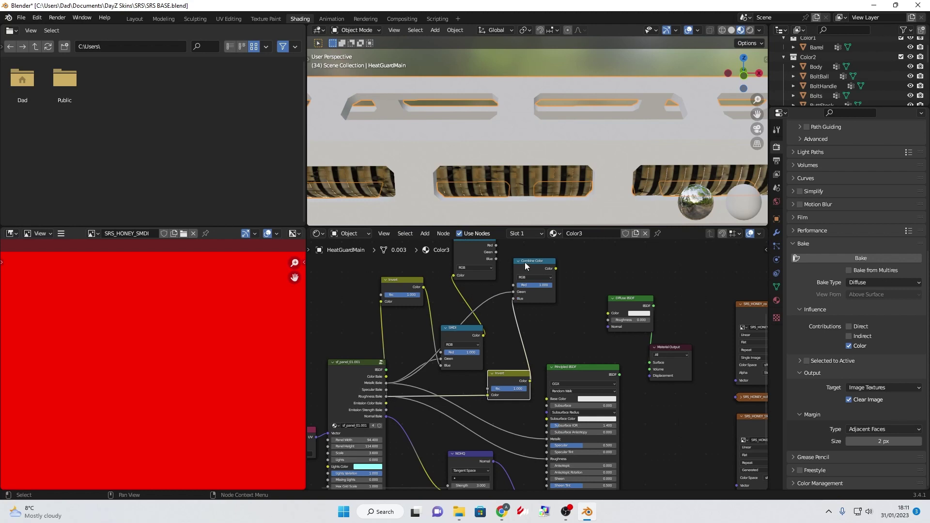
drag(529, 261, 541, 267)
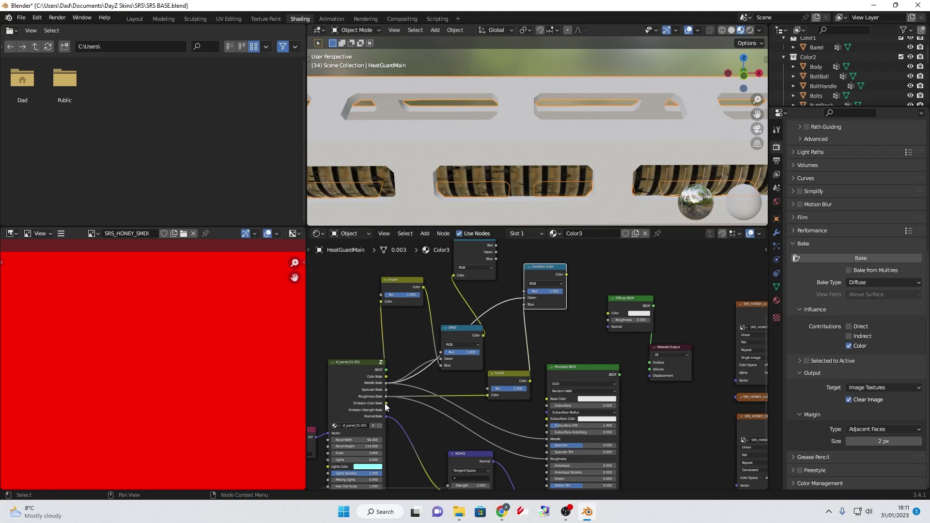
drag(507, 374, 492, 378)
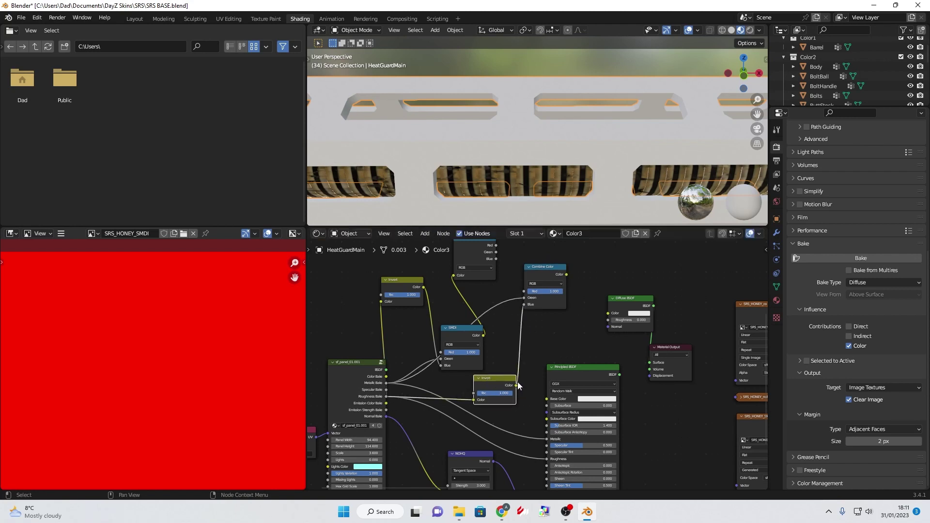
drag(567, 275, 609, 313)
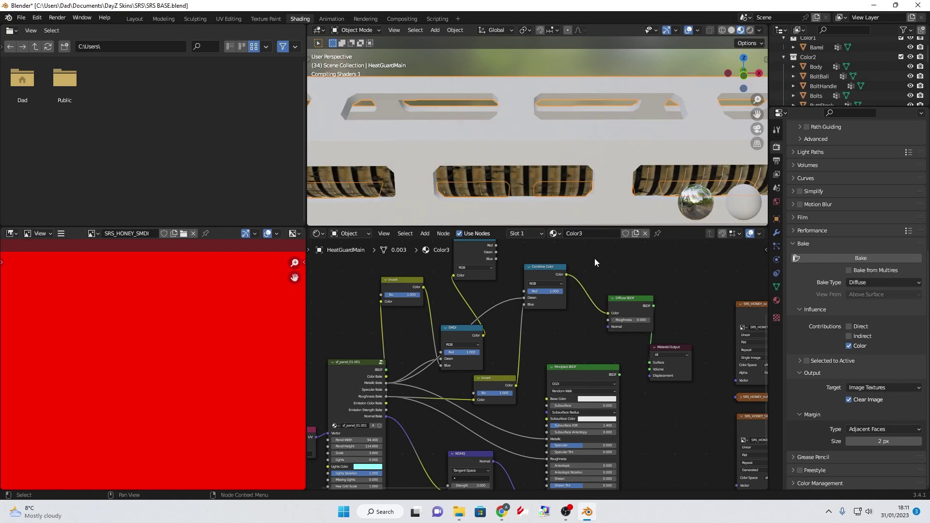
Step: Zoom and orbit to a straight-on view of the magenta hex slots on the rail
scroll(592, 174, down, 2)
scroll(593, 178, down, 1)
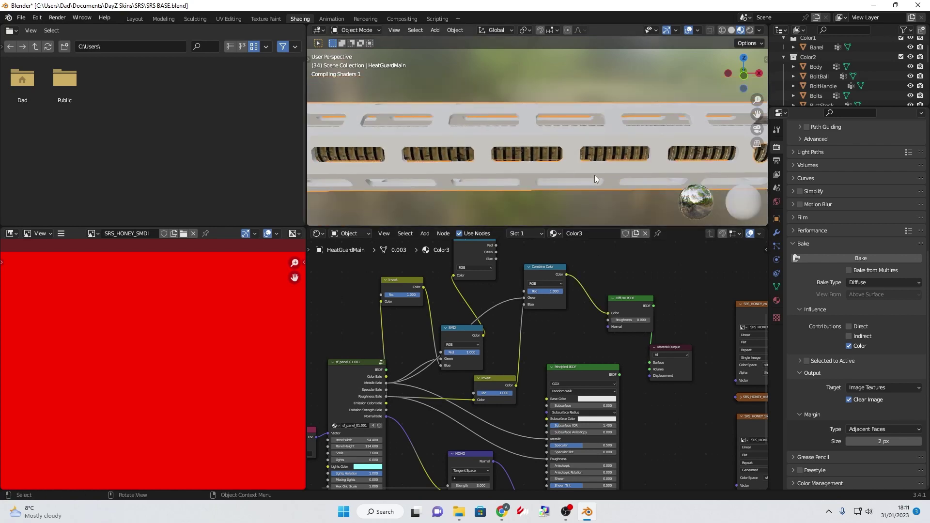
middle_drag(613, 176, 557, 169)
scroll(605, 141, up, 3)
middle_drag(604, 141, 647, 140)
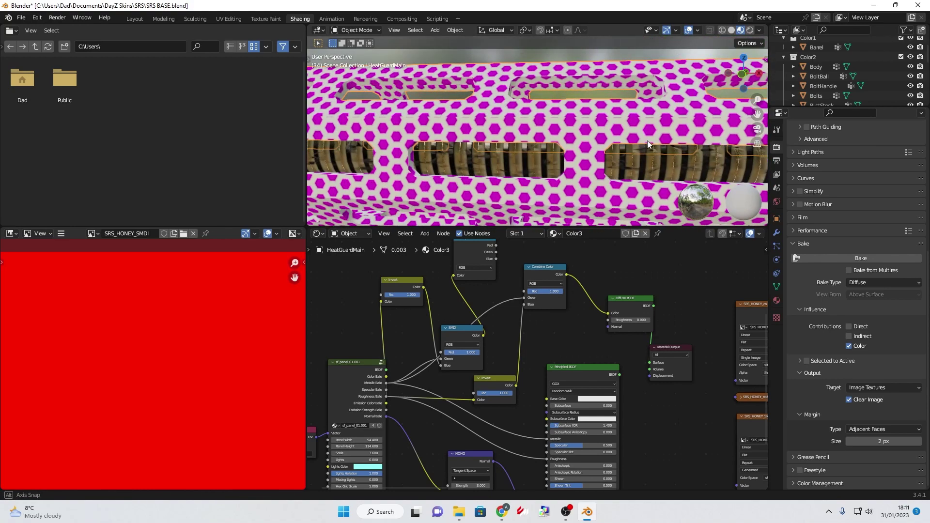
Step: Make the SRS_HONEY_SMDI Image Texture node active and run a Diffuse bake into it
middle_drag(570, 139, 557, 186)
middle_drag(389, 257, 198, 215)
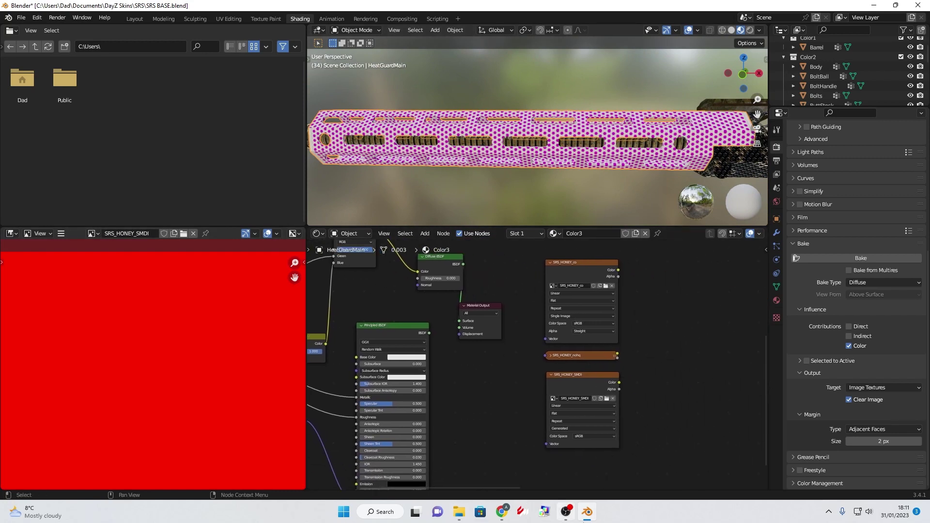
click(579, 375)
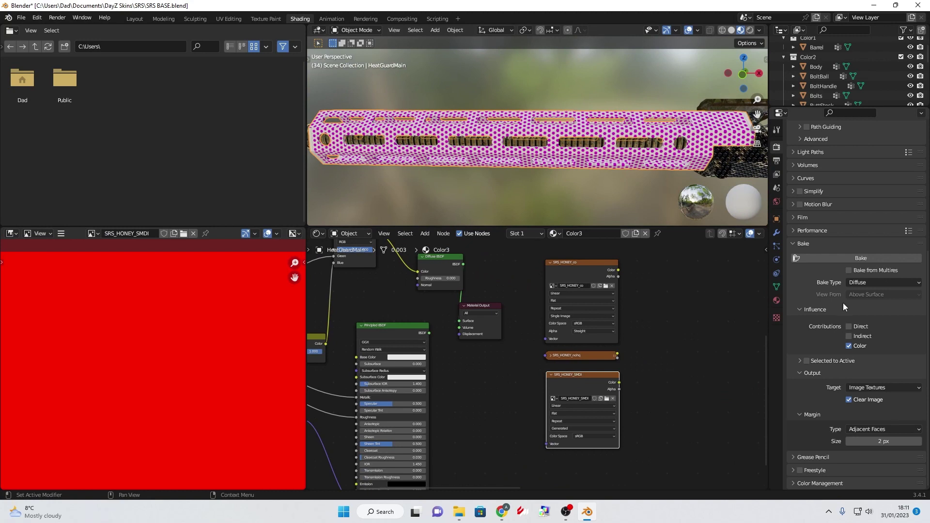
click(863, 259)
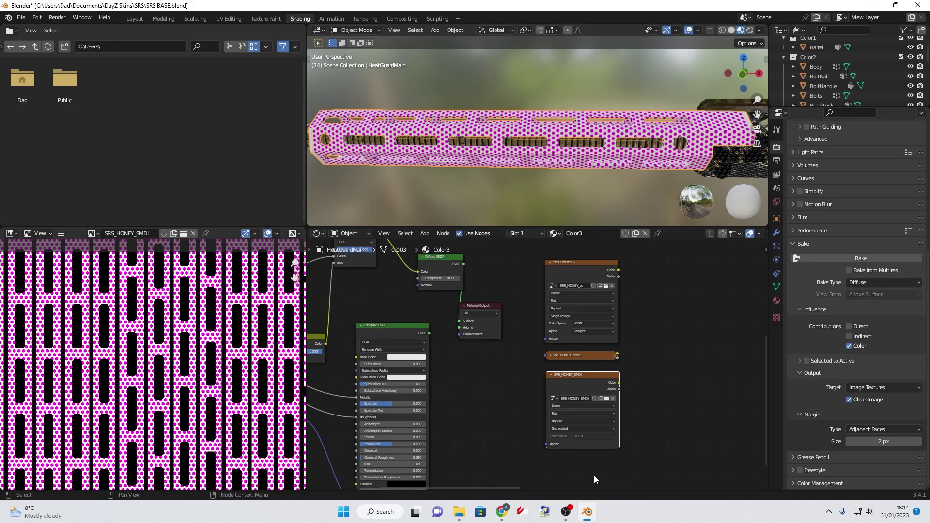
Step: Save the baked image as SRS_HONEY_SMDI.png in PNG format to the Tutorial folder
scroll(403, 362, down, 1)
scroll(149, 366, down, 1)
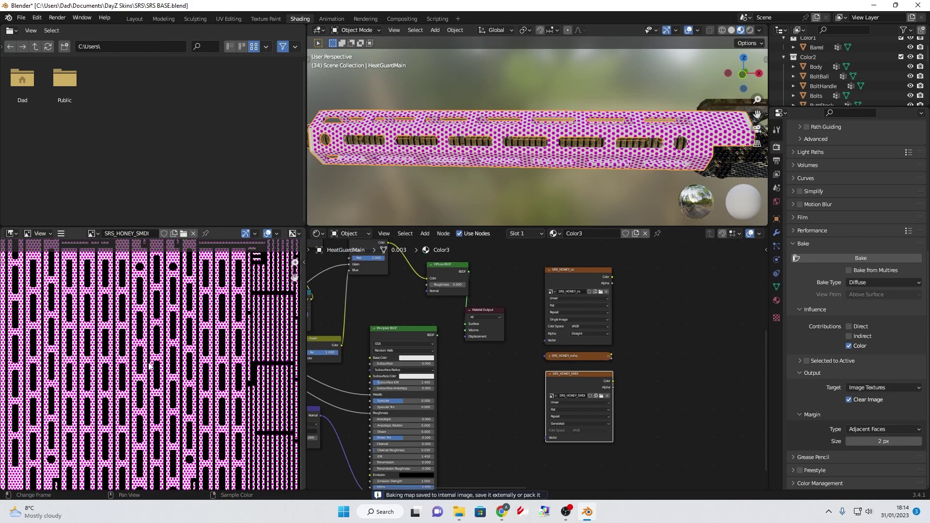
scroll(149, 367, down, 4)
scroll(160, 345, up, 5)
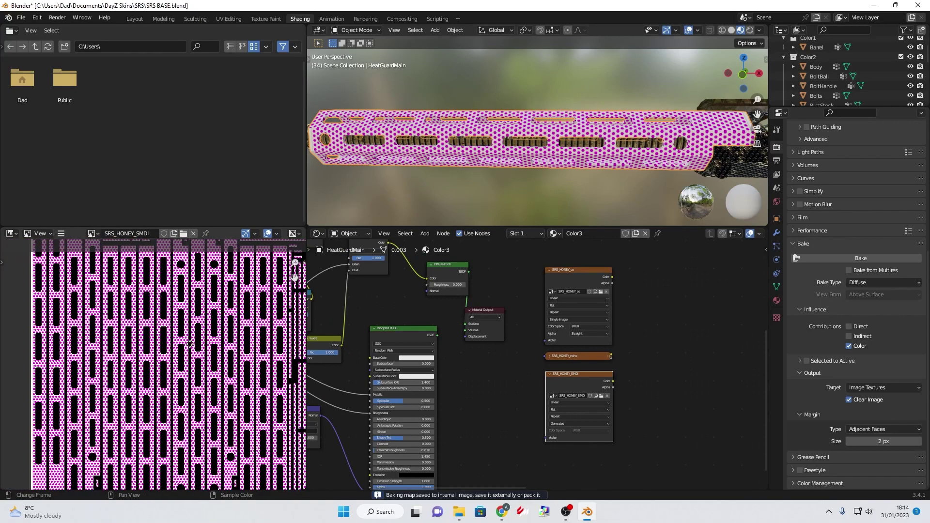
scroll(190, 343, up, 3)
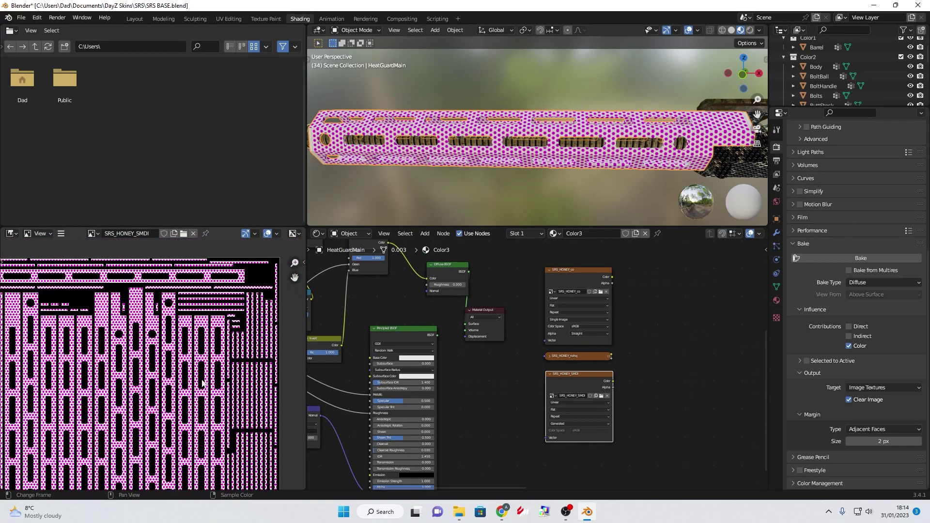
scroll(203, 383, up, 5)
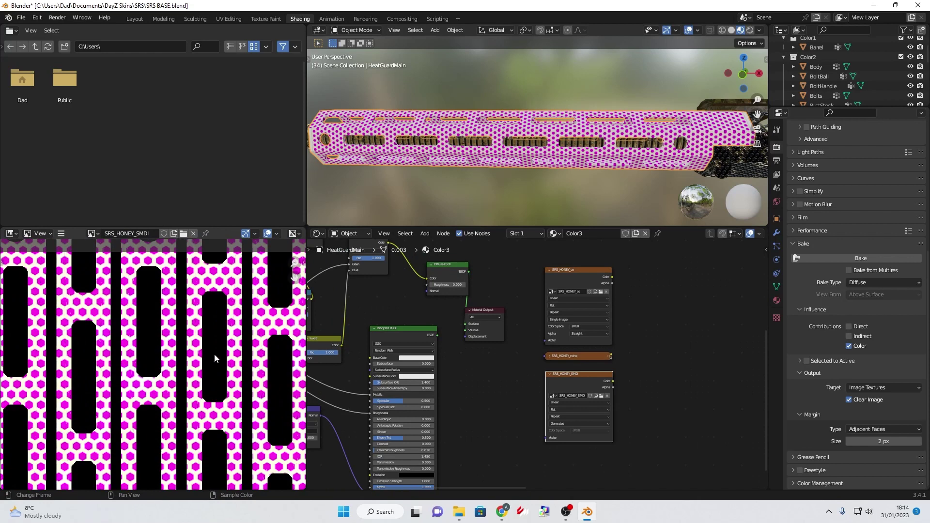
scroll(215, 354, down, 2)
scroll(207, 355, up, 4)
scroll(208, 355, down, 4)
scroll(80, 266, down, 1)
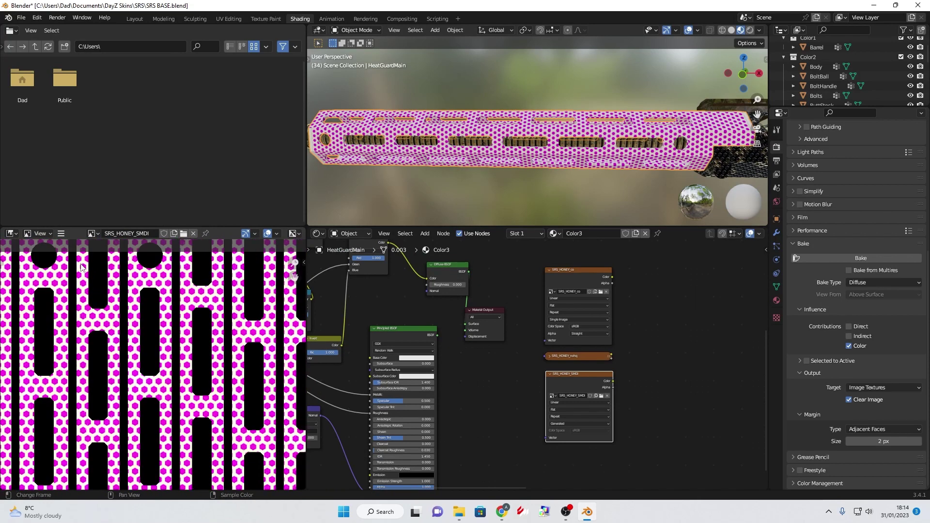
click(61, 234)
mouse_move(83, 254)
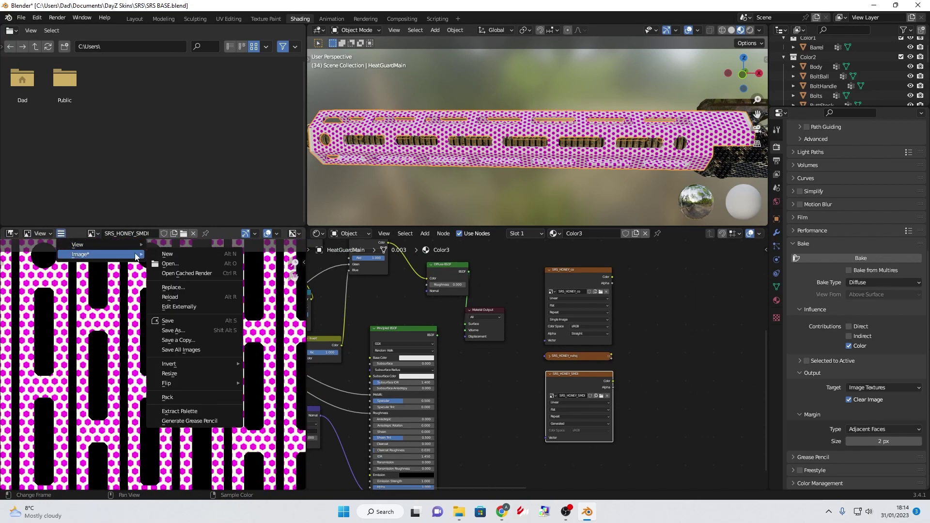
click(183, 329)
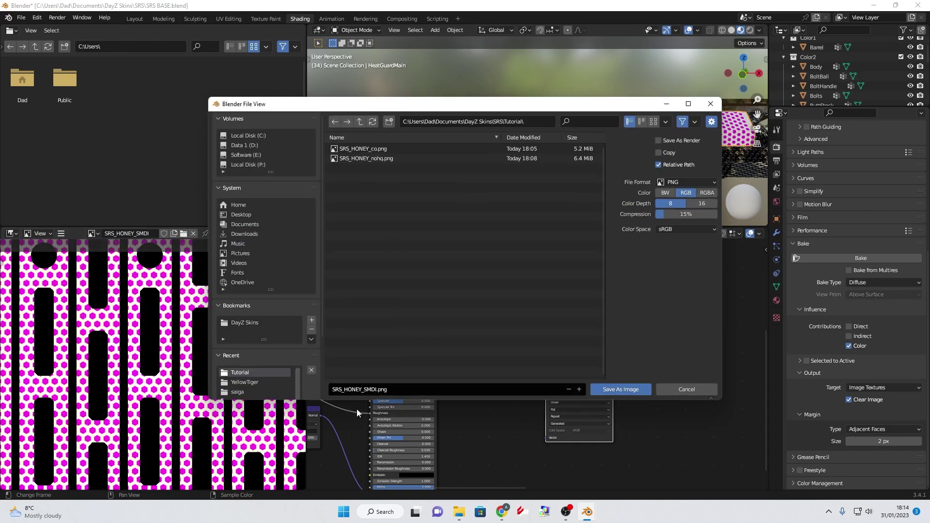
click(615, 391)
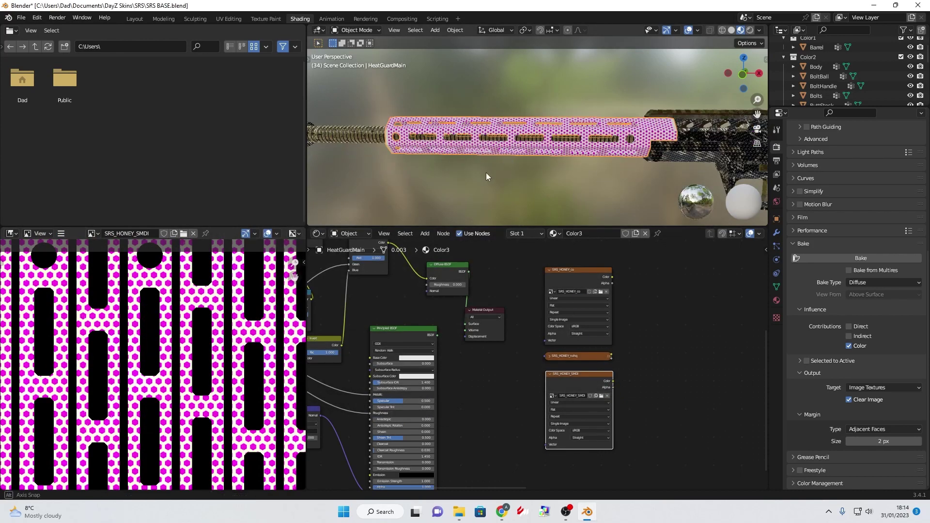
middle_drag(486, 172, 766, 100)
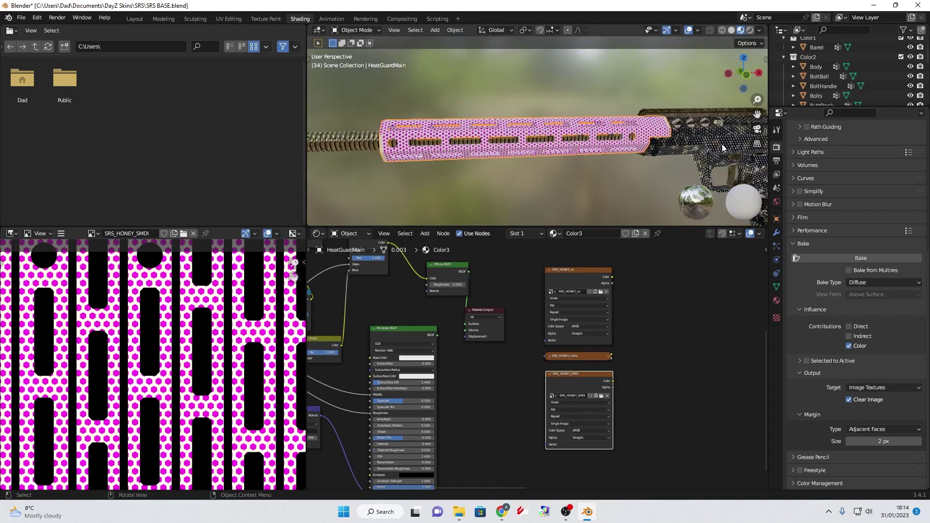
Step: Select the pistol body in the viewport
shift+middle_drag(640, 177, 620, 131)
click(617, 143)
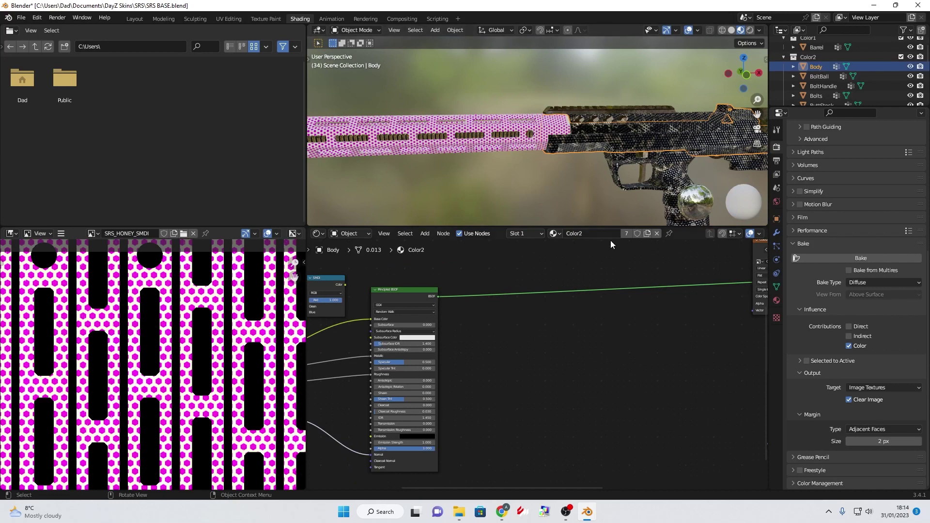
scroll(608, 245, down, 5)
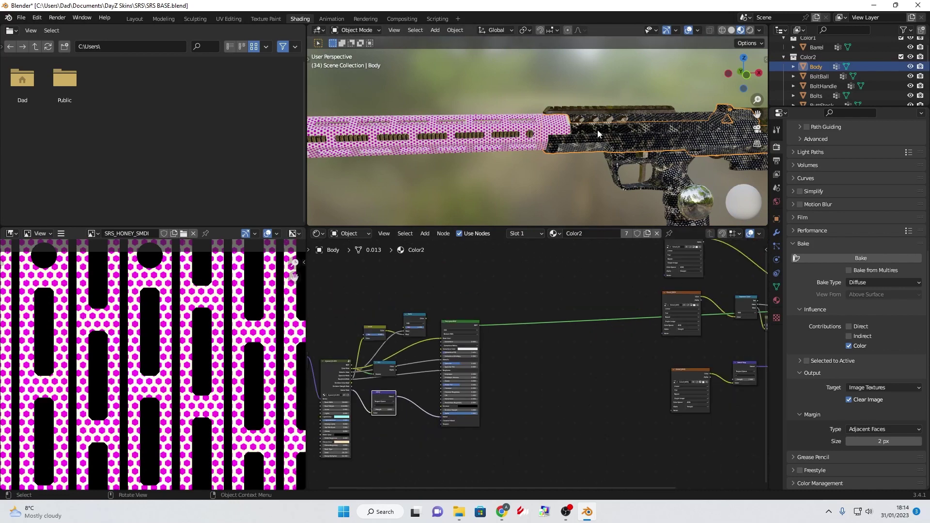
scroll(606, 143, up, 4)
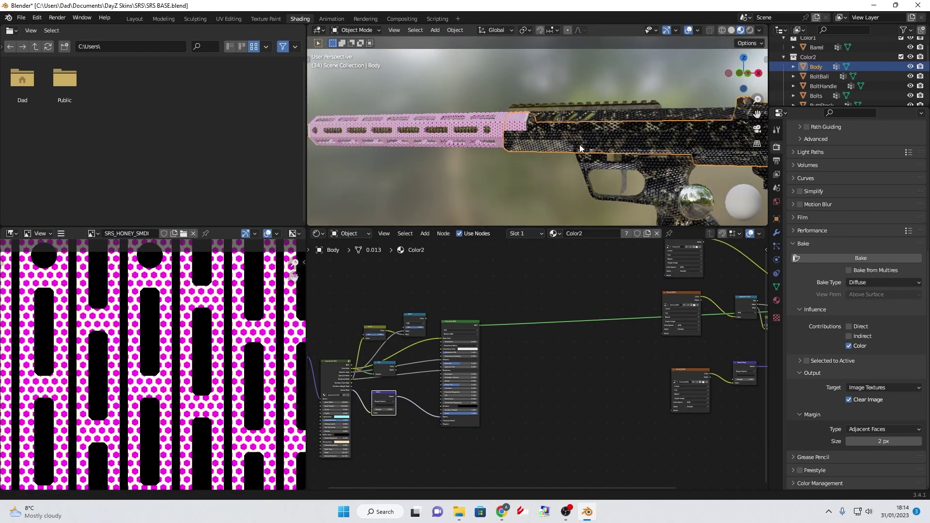
Step: Inspect the Color2 collection's BoltBall and Bolts parts and their Metal material nodes
click(808, 57)
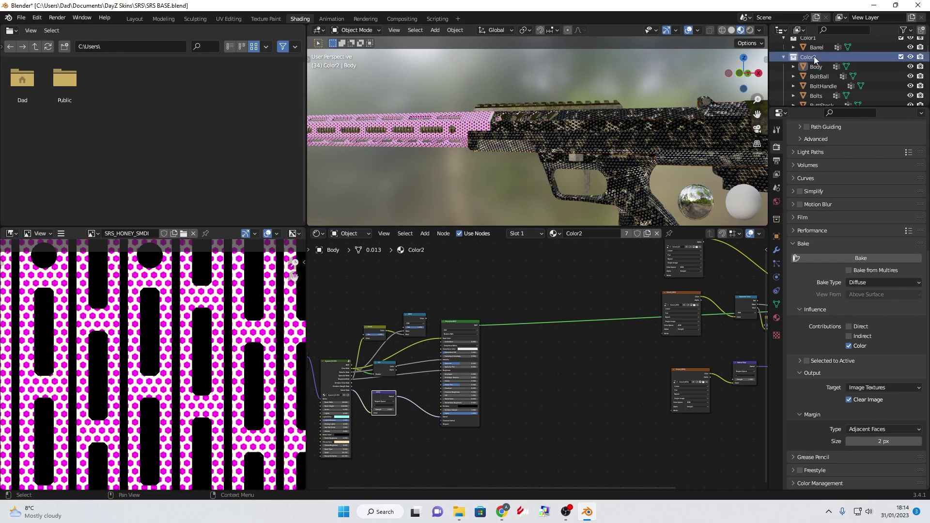
key(Left)
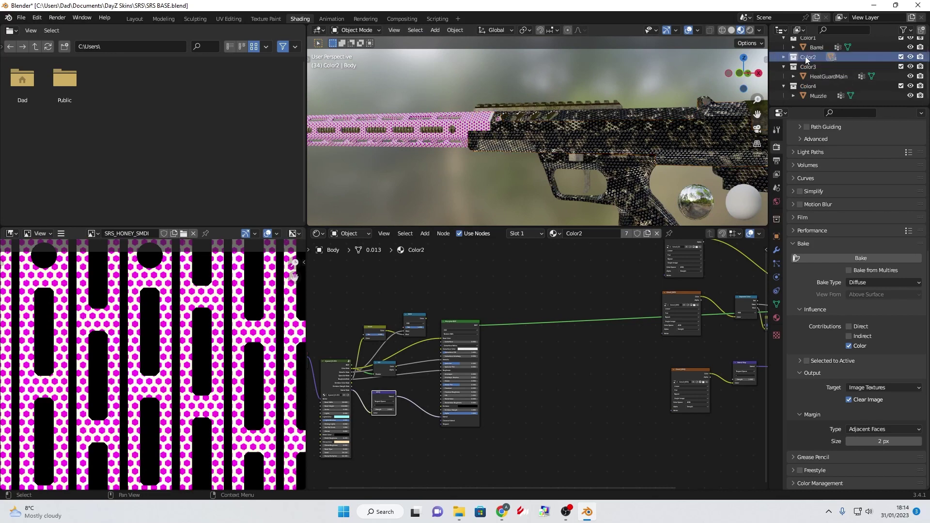
key(Right)
click(814, 67)
click(815, 76)
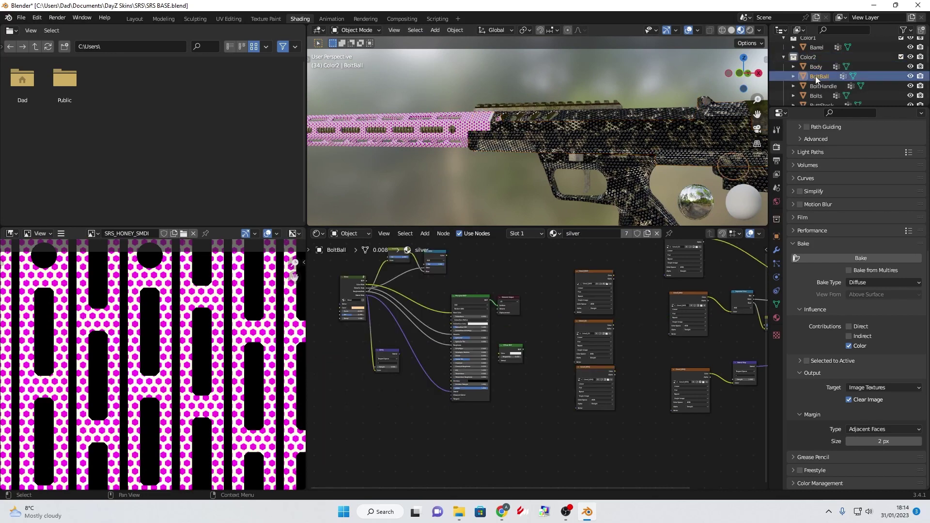
click(816, 95)
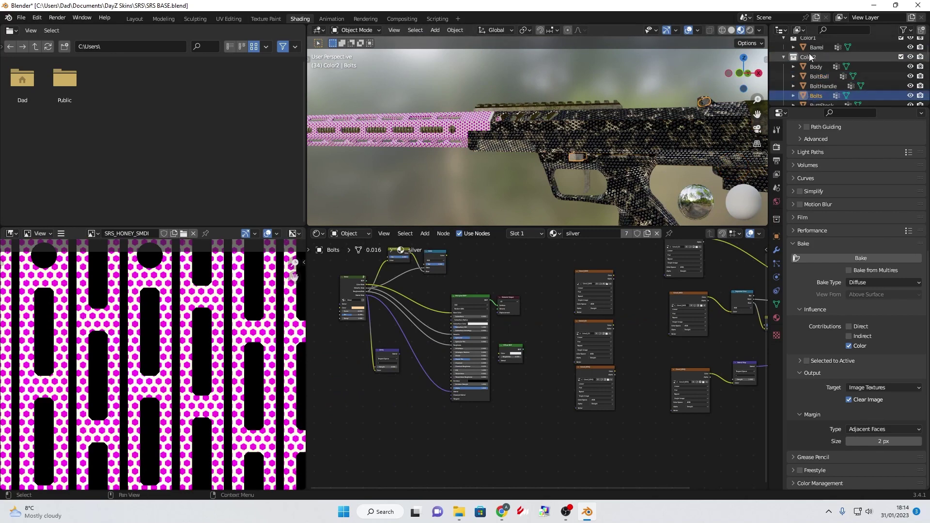
middle_drag(625, 283, 643, 325)
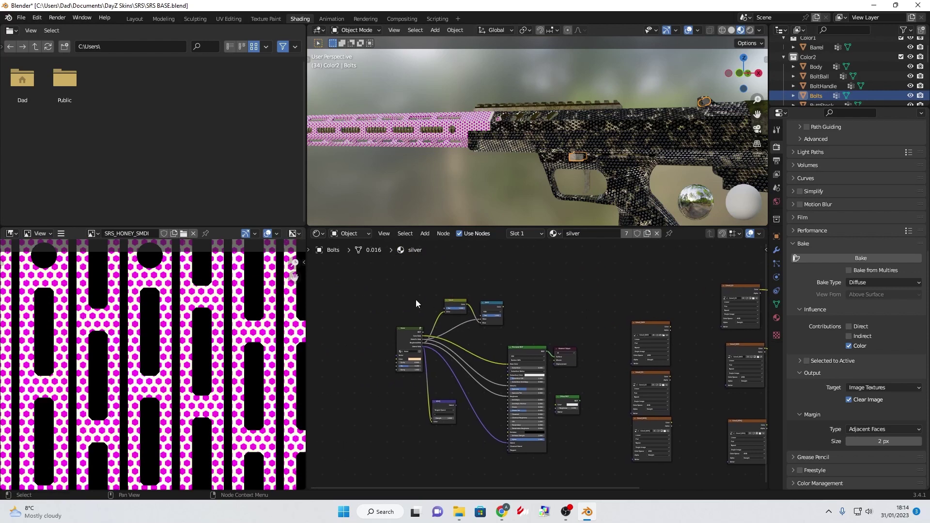
scroll(433, 310, up, 2)
scroll(490, 310, up, 3)
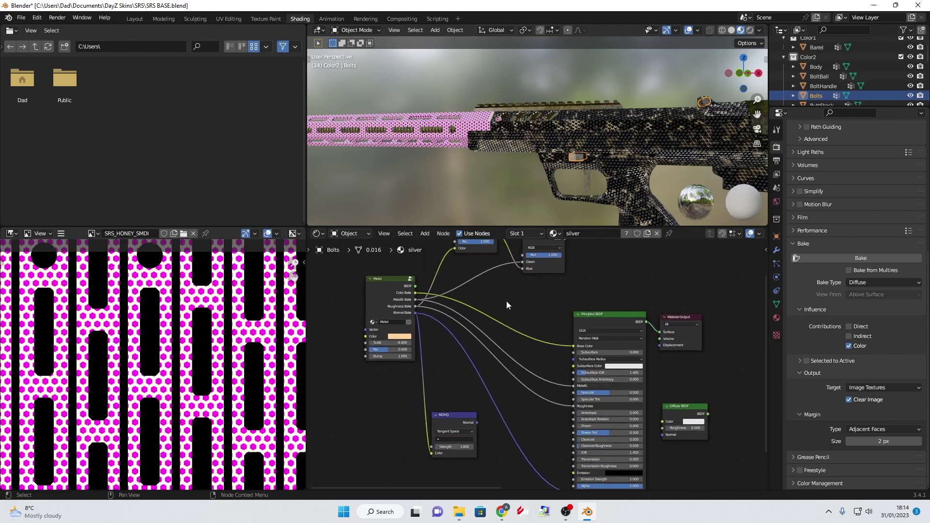
Step: Select the gun body and bring its Color2 node tree into view
click(616, 142)
scroll(696, 441, up, 2)
middle_drag(696, 441, 601, 440)
scroll(600, 440, down, 2)
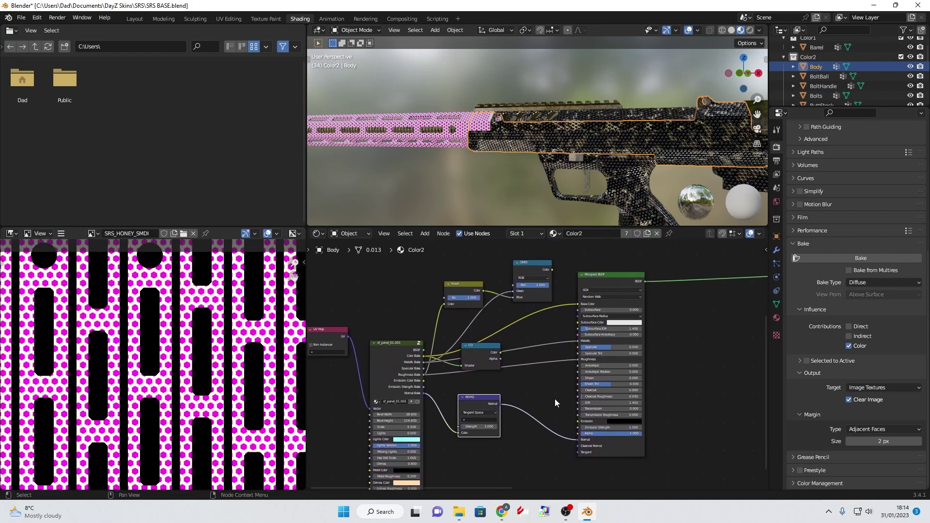
scroll(630, 397, down, 1)
Step: Check the pink handguard's Color3 material and its Diffuse BSDF node
click(460, 133)
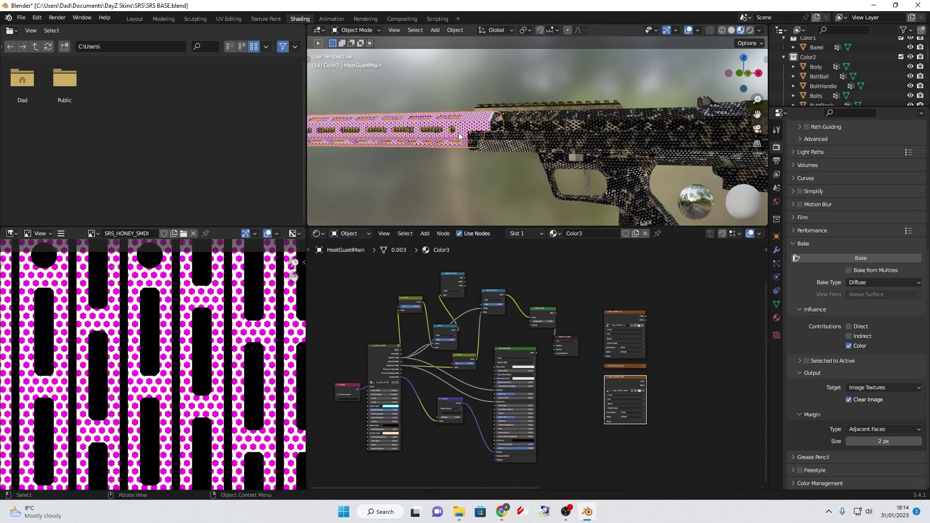
scroll(598, 306, up, 1)
scroll(612, 260, up, 1)
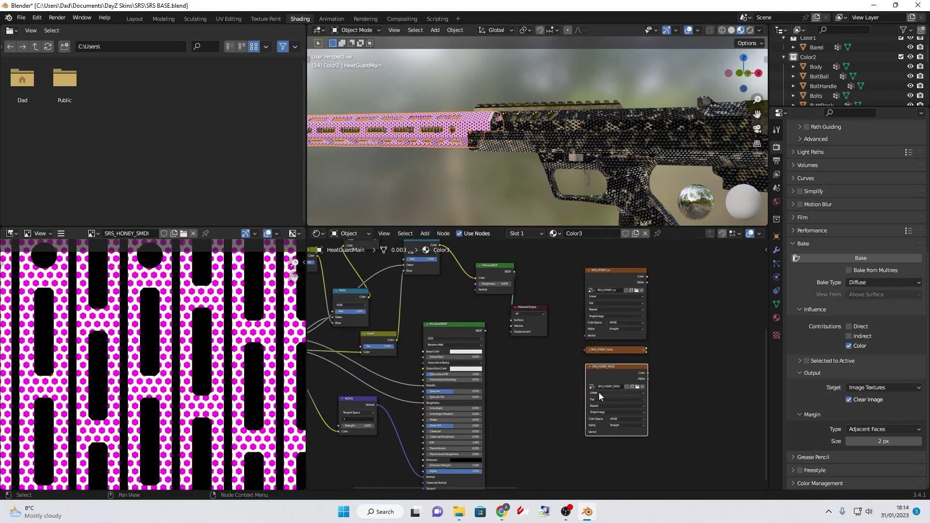
scroll(604, 354, up, 1)
scroll(604, 353, up, 1)
scroll(604, 357, up, 3)
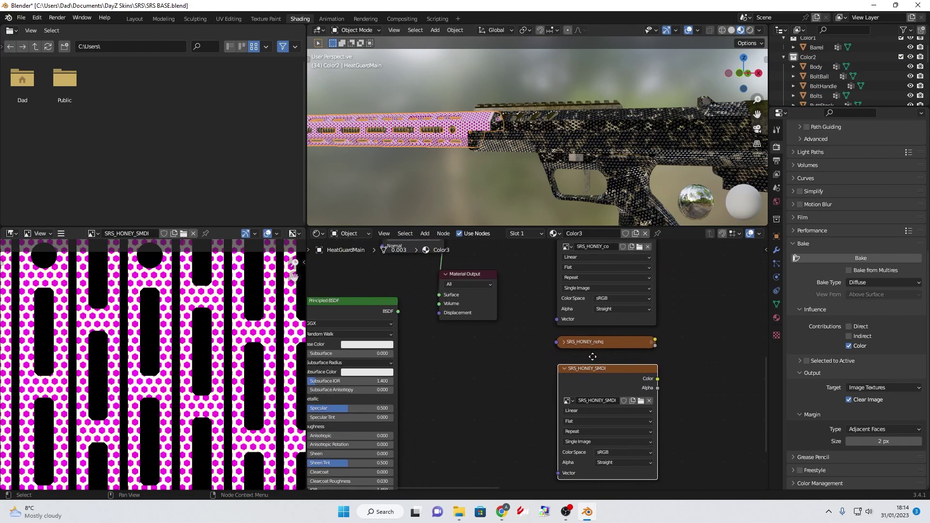
middle_drag(697, 317, 671, 371)
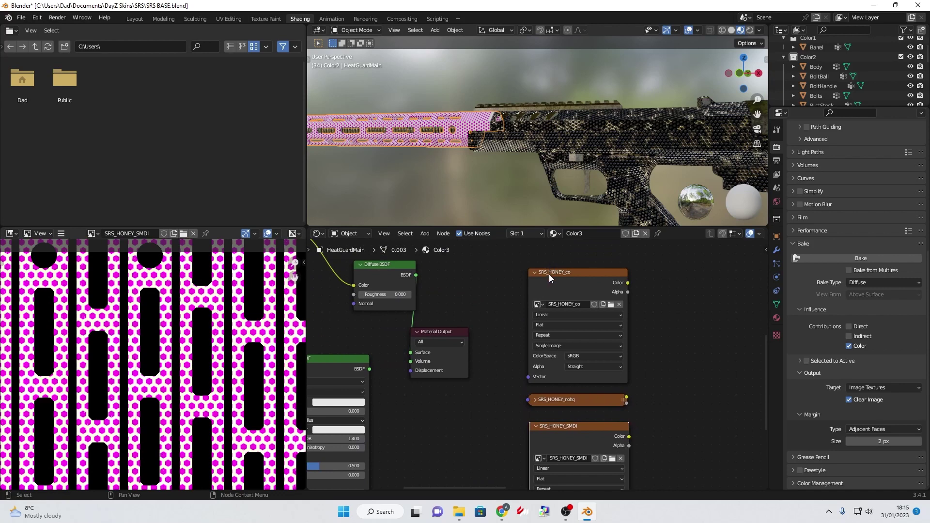
Step: Reselect the gun body and show its Color2_NOHQ map in the image viewer
click(565, 139)
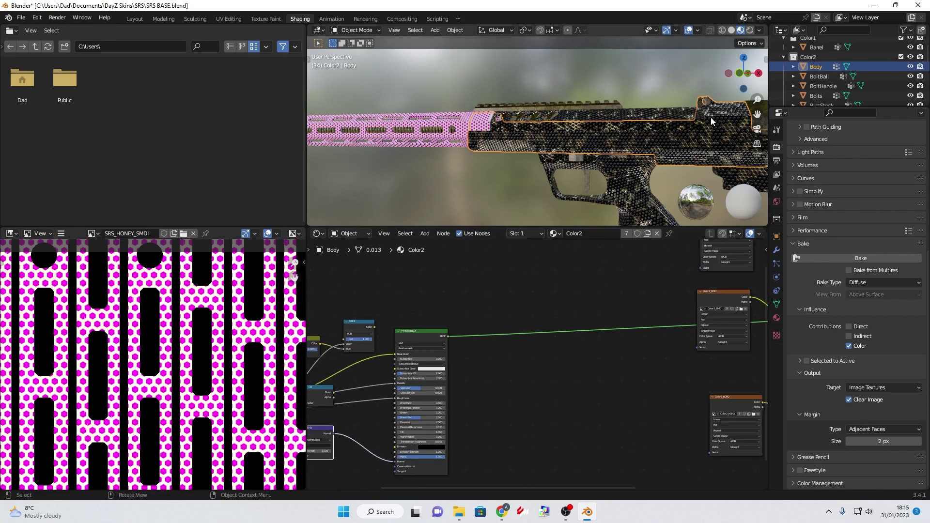
middle_drag(620, 101, 555, 111)
click(603, 155)
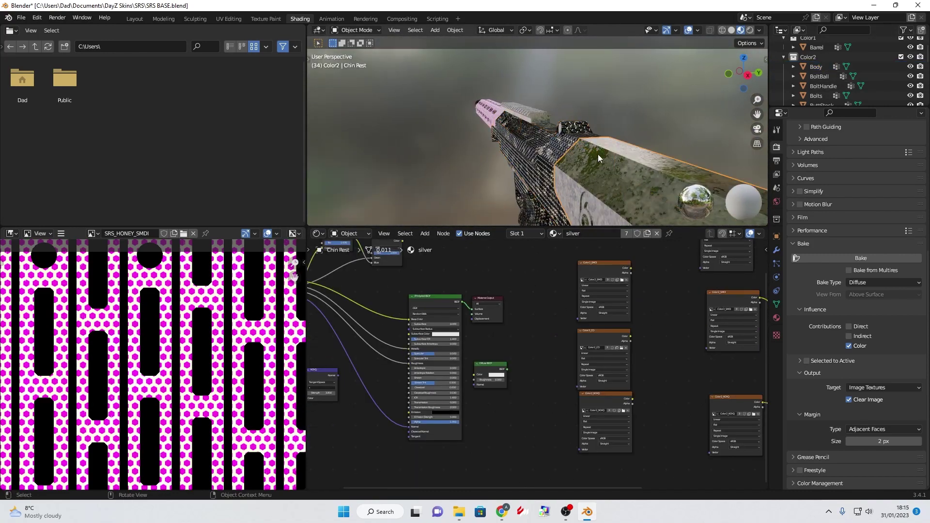
click(557, 145)
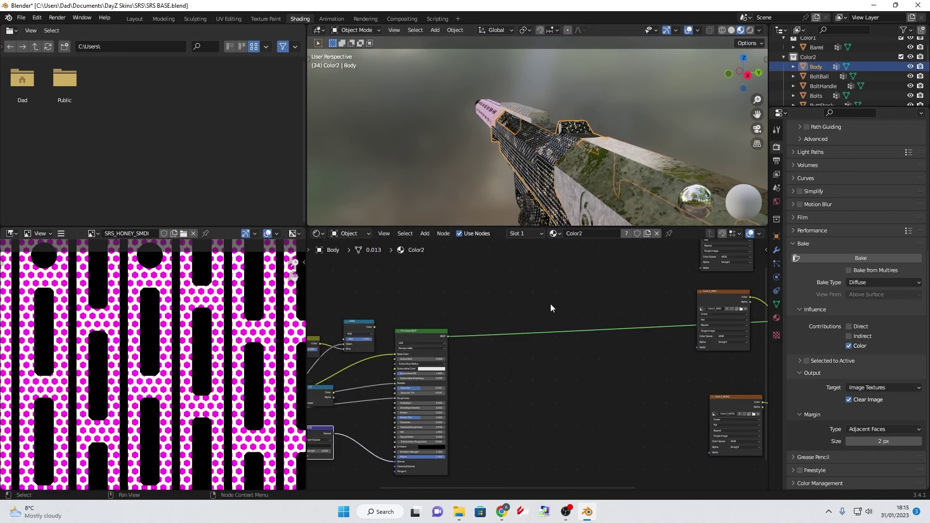
scroll(647, 310, up, 3)
middle_drag(633, 326, 615, 299)
shift+scroll(600, 269, up, 5)
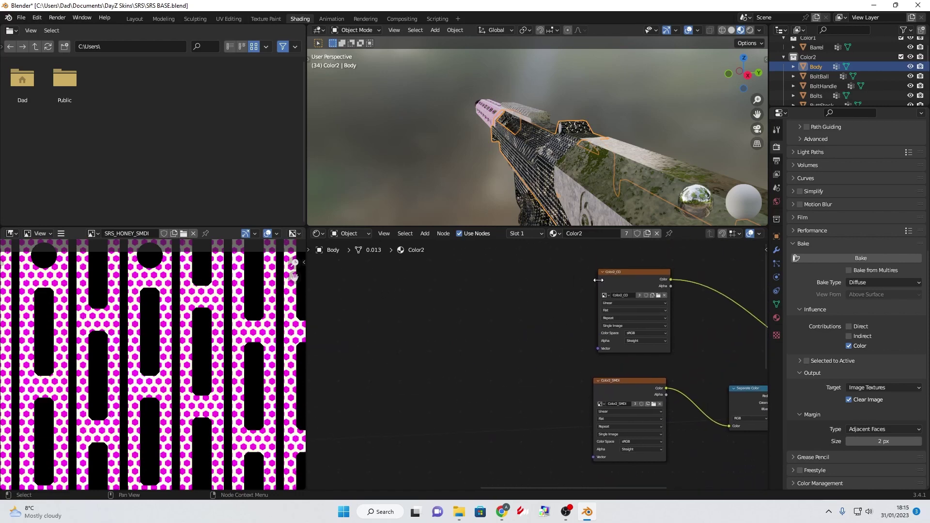
shift+scroll(533, 378, down, 5)
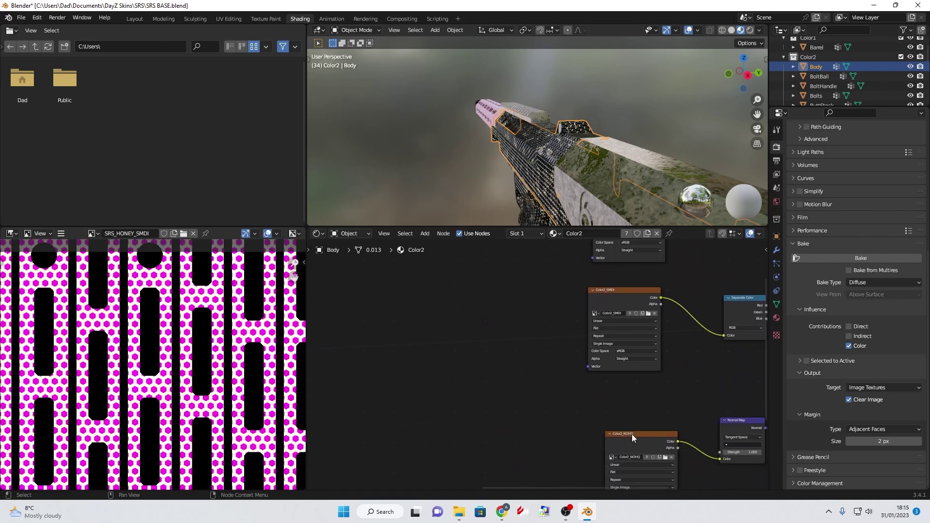
drag(630, 434, 606, 390)
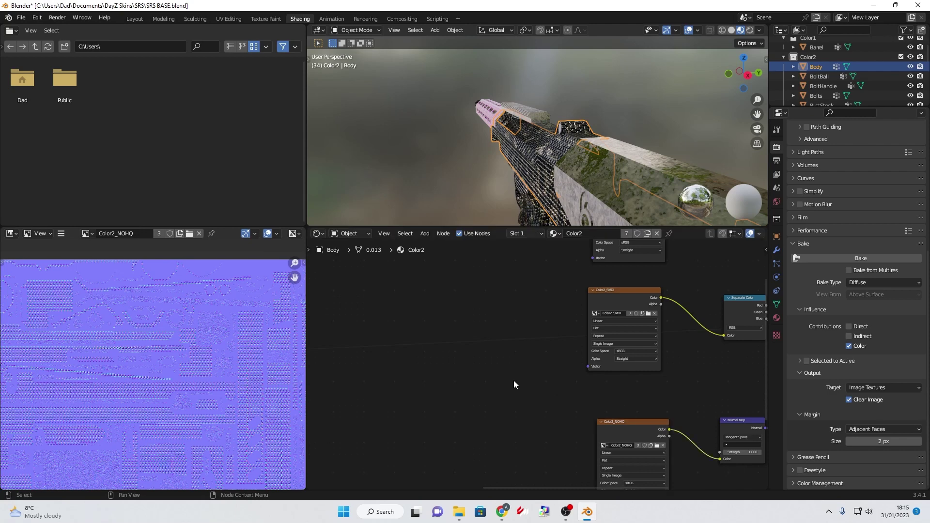
Step: Check the Chin Rest's silver material and display the Color2_CO map
click(455, 210)
click(578, 162)
middle_drag(563, 291, 540, 358)
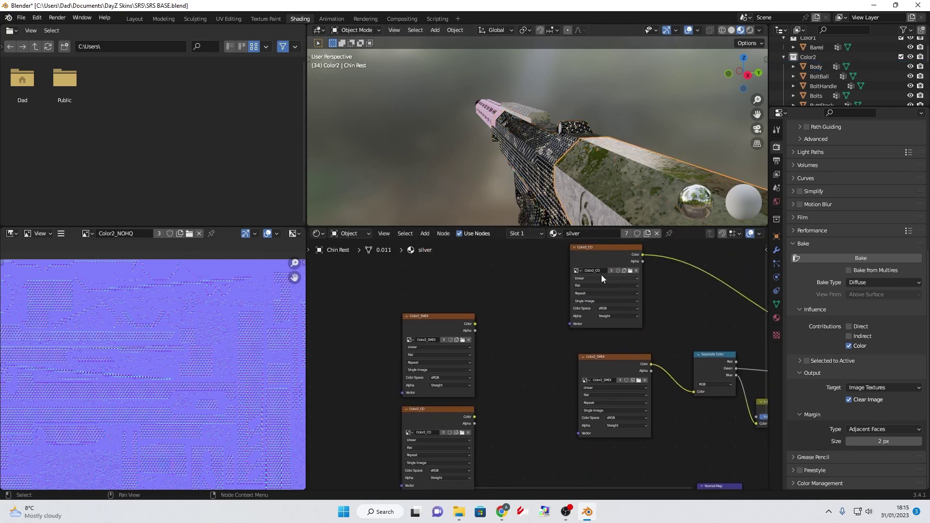
scroll(561, 386, down, 2)
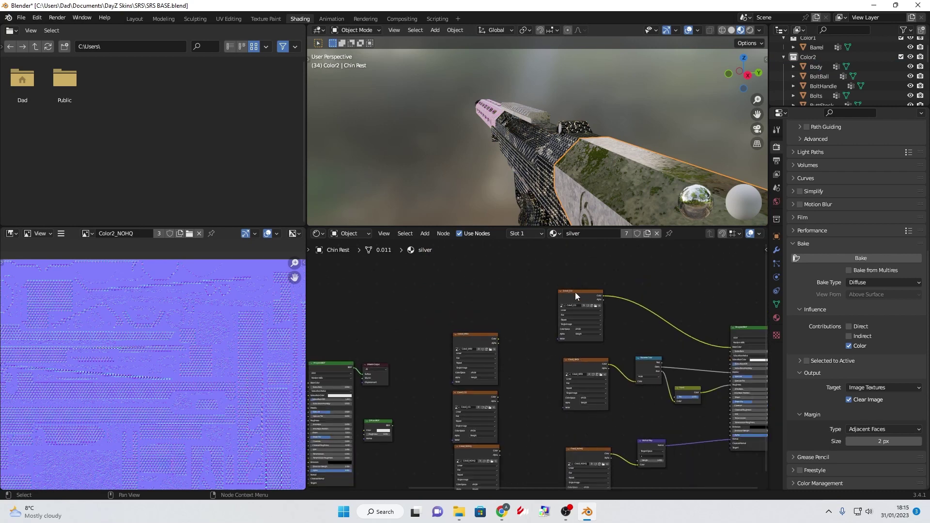
click(575, 293)
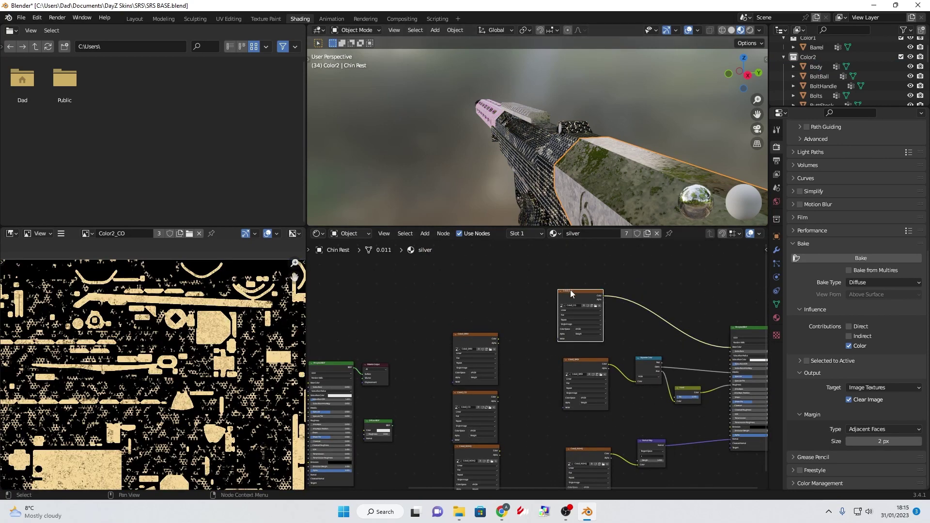
scroll(573, 294, up, 3)
key(KP_Decimal)
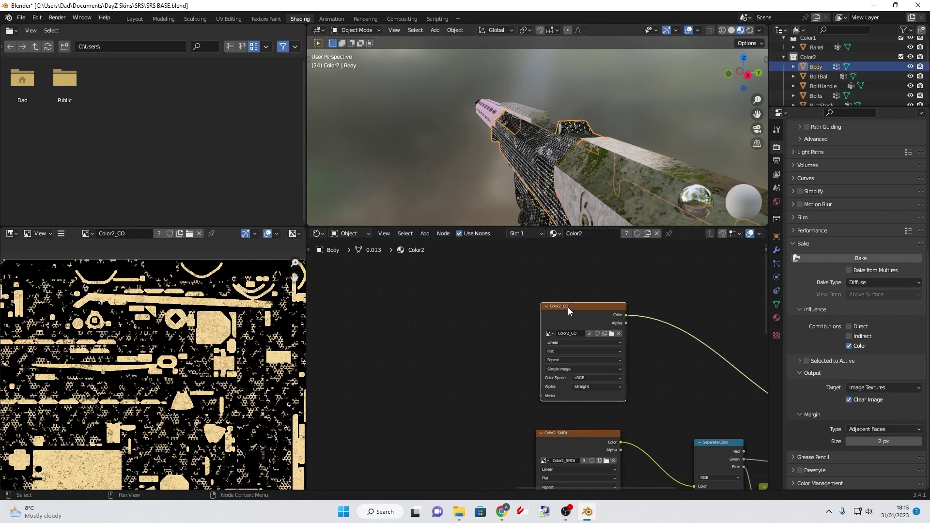
Step: Display the gun body's Color2_SMDI map in the image viewer, comparing with the Chin Rest
click(550, 167)
click(597, 173)
click(642, 194)
middle_drag(511, 307, 528, 215)
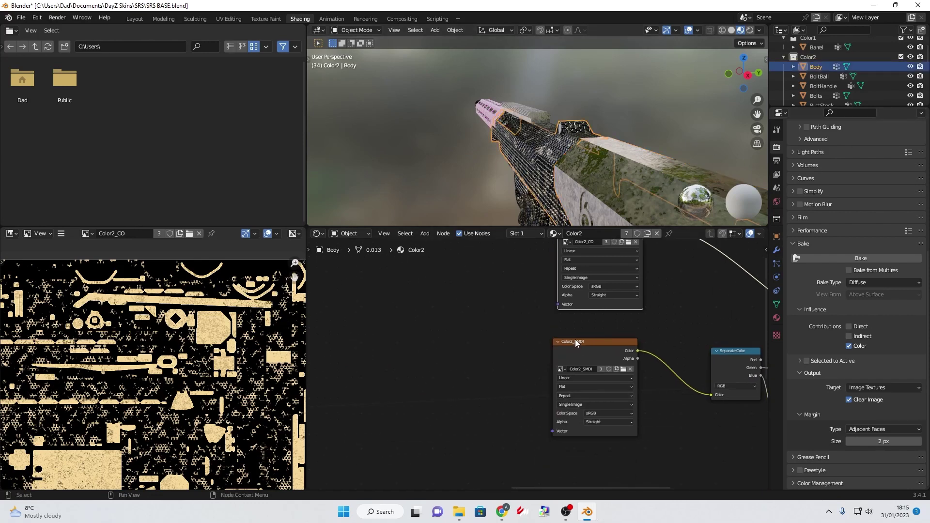
click(576, 343)
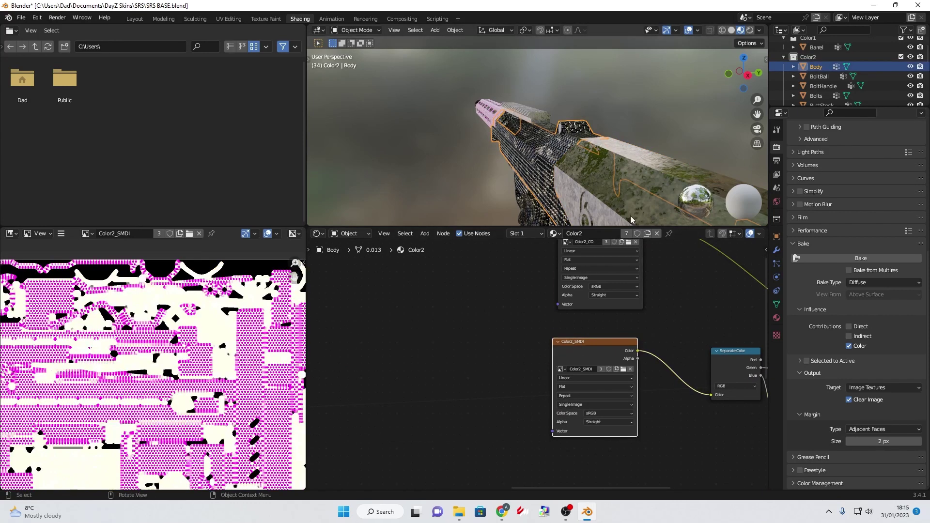
click(600, 171)
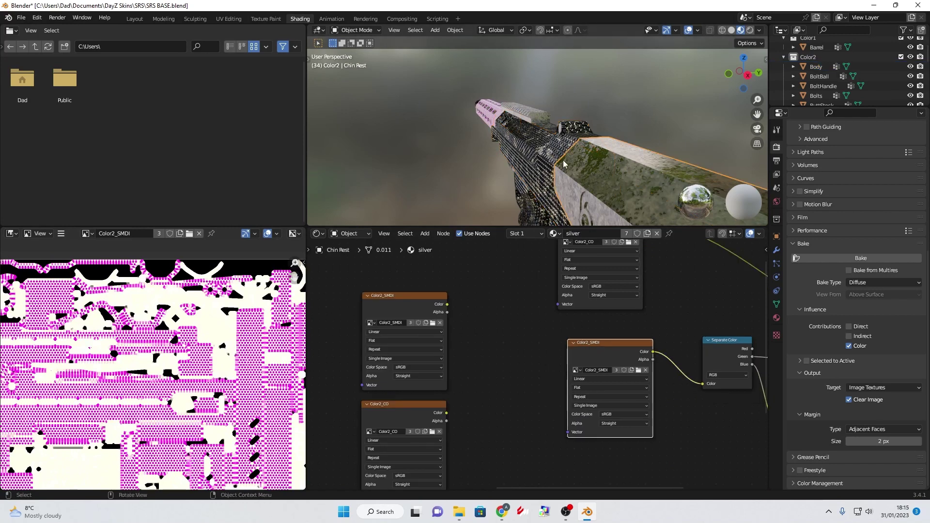
click(591, 186)
scroll(819, 78, down, 6)
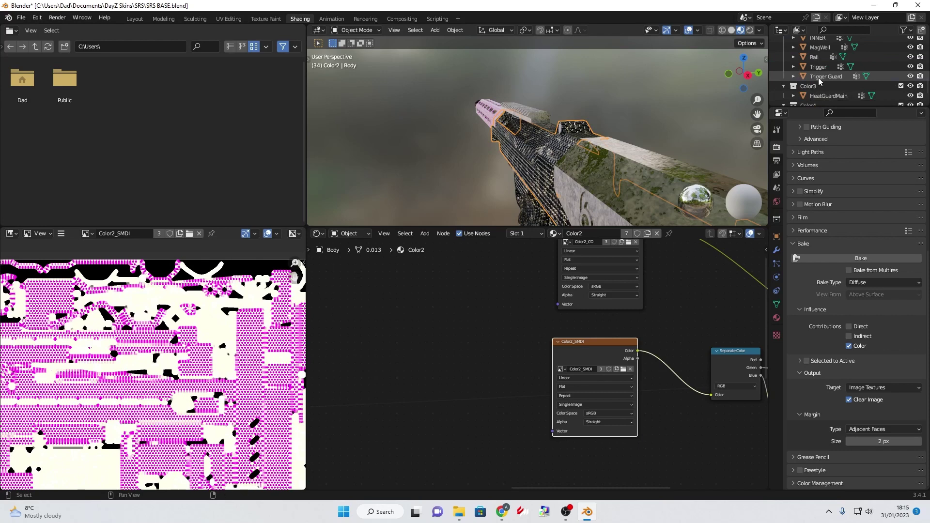
shift+click(818, 77)
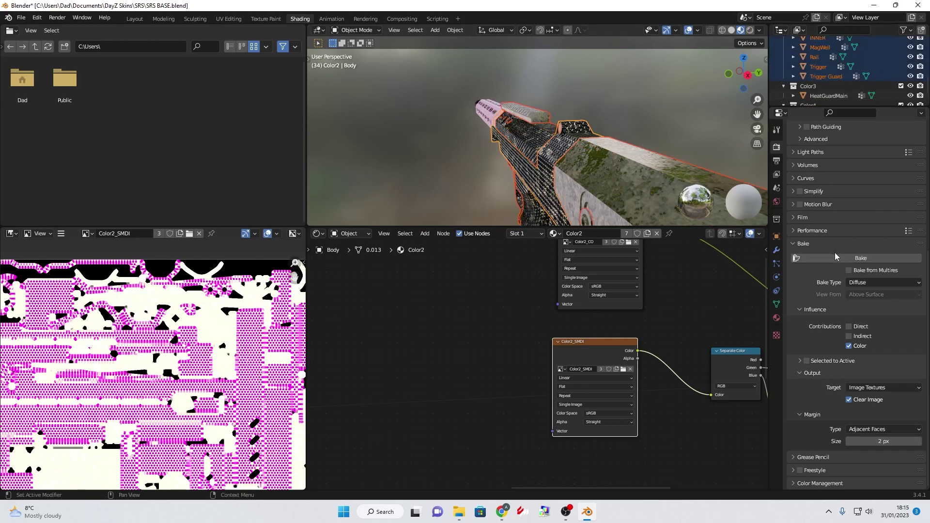
click(616, 170)
click(584, 260)
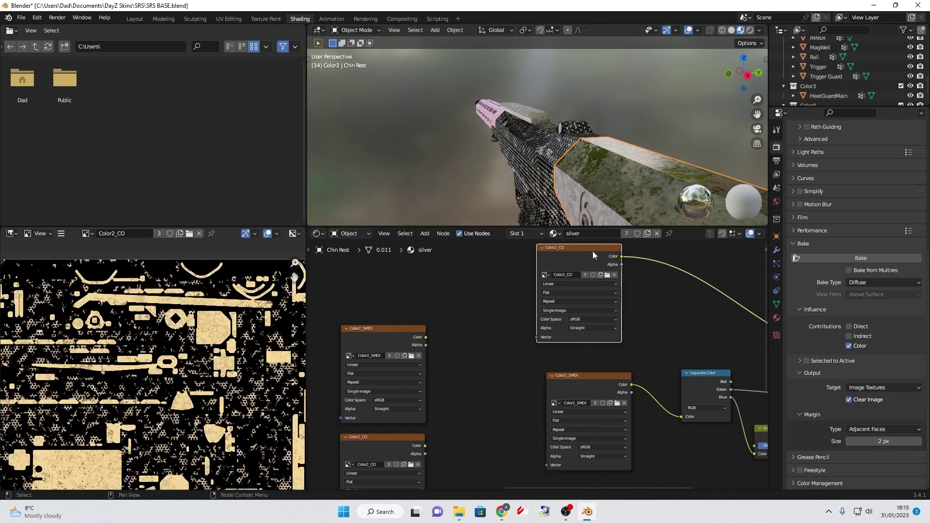
click(557, 156)
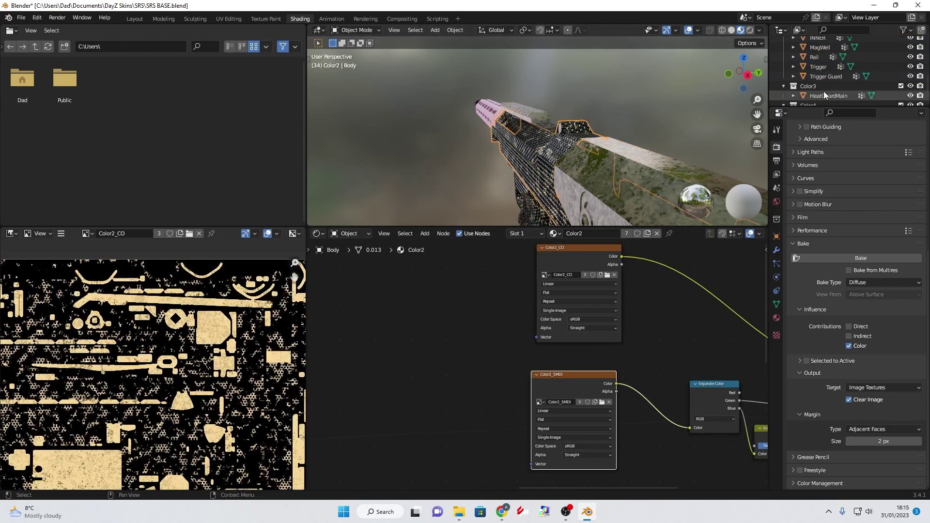
click(824, 76)
scroll(821, 83, up, 5)
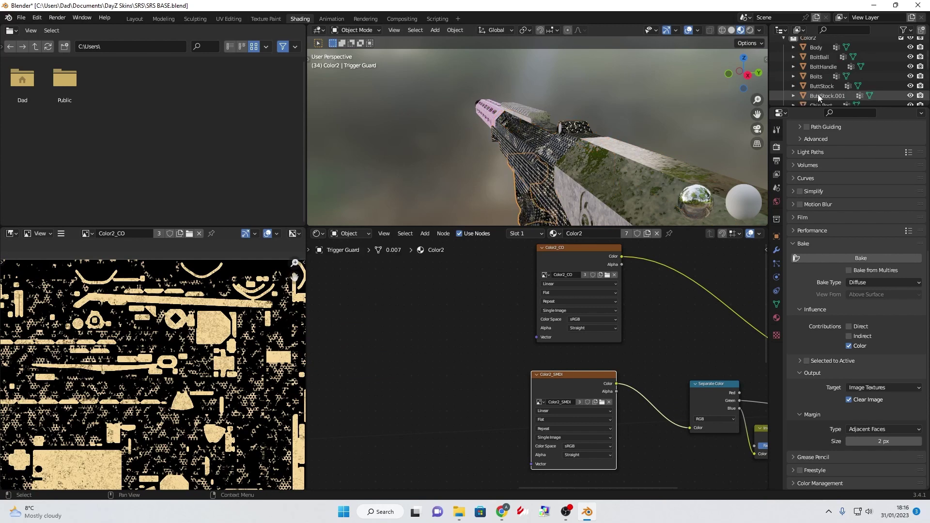
shift+click(820, 51)
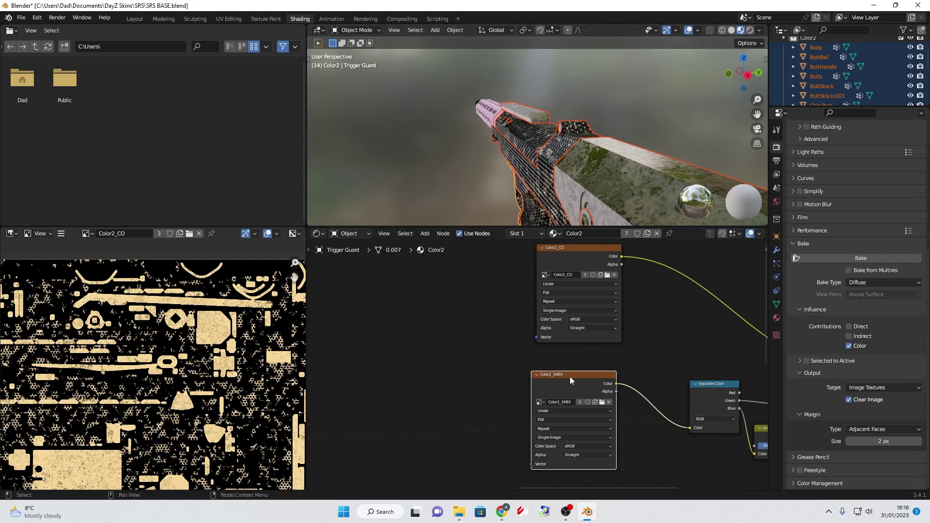
click(597, 185)
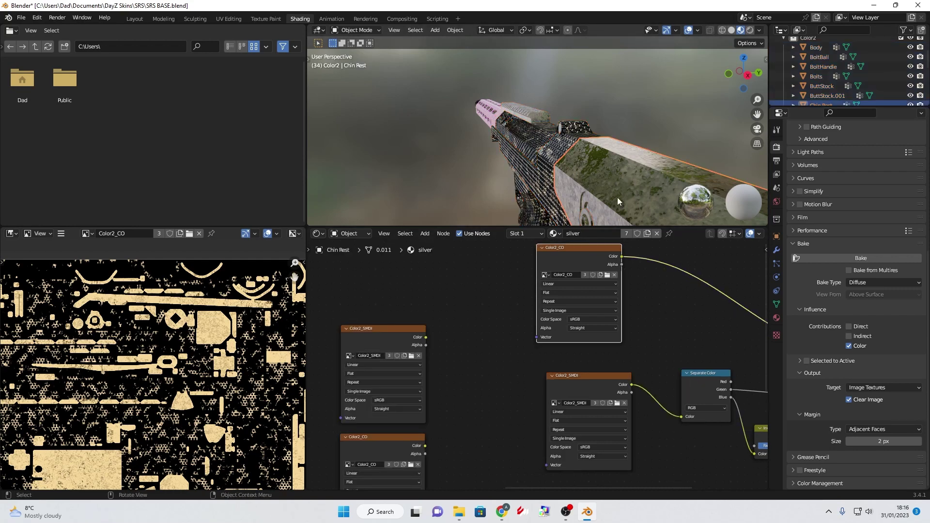
click(548, 210)
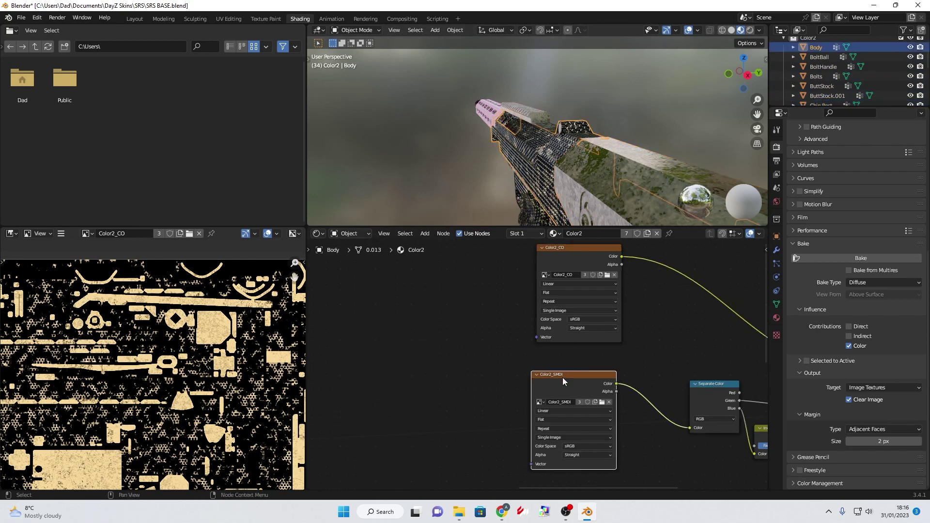
drag(563, 377, 567, 367)
middle_drag(522, 161, 618, 146)
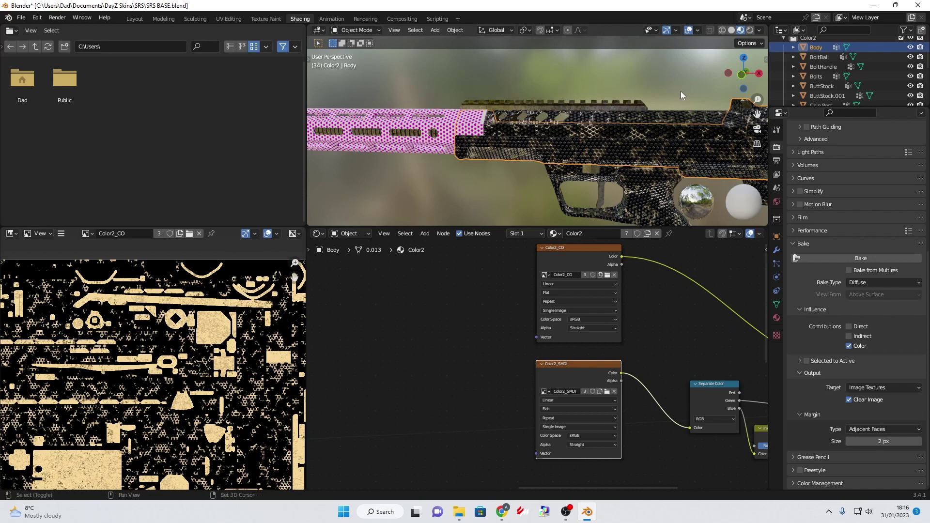
shift+middle_drag(681, 91, 551, 116)
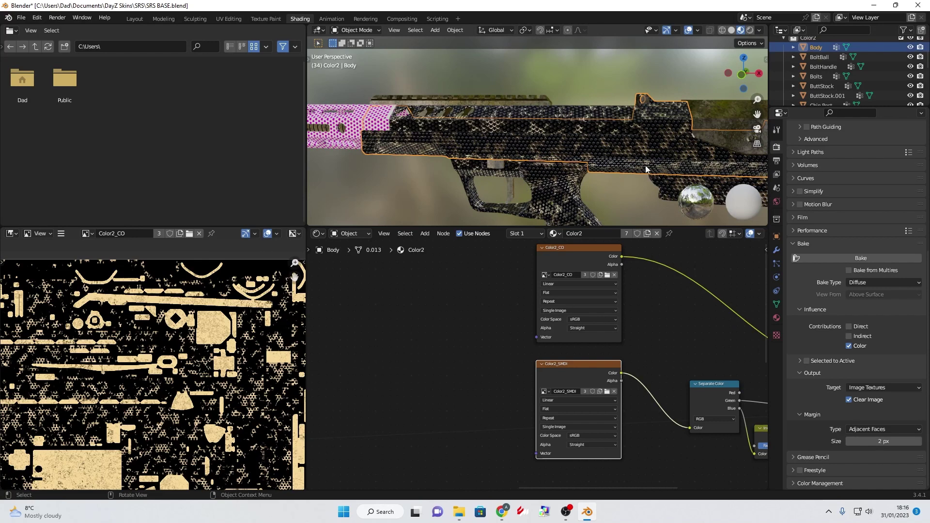
scroll(645, 167, down, 3)
middle_drag(645, 168, 669, 160)
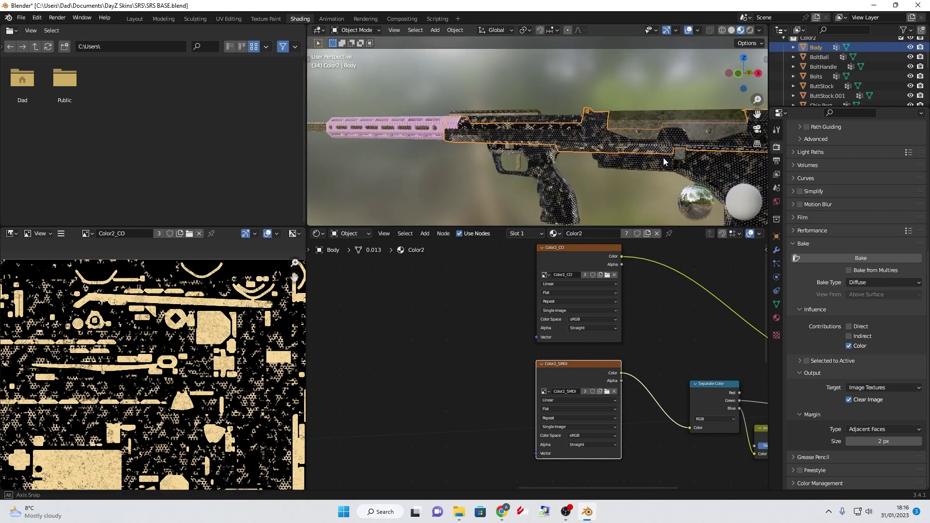
Step: Minimize Blender and launch Adobe Photoshop 2022 by searching 'photo' in the launcher
click(873, 7)
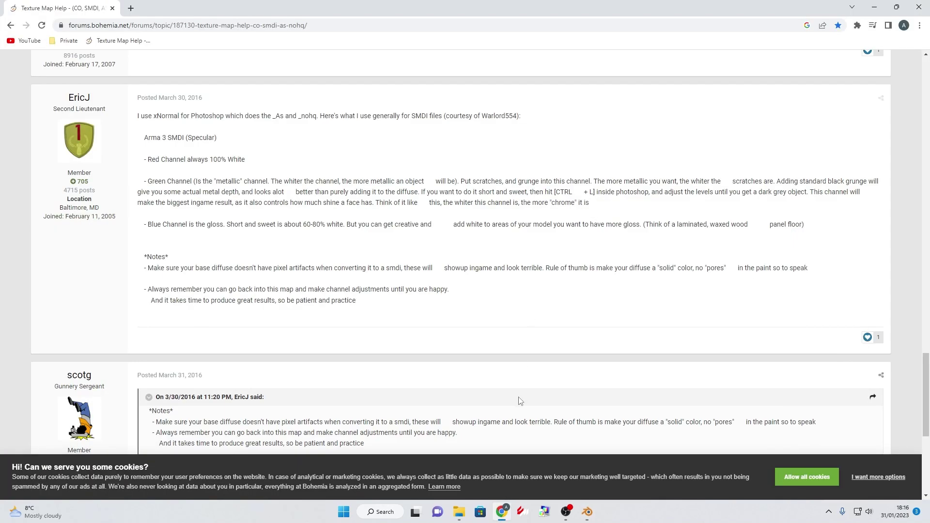
key(alt+space)
text(o)
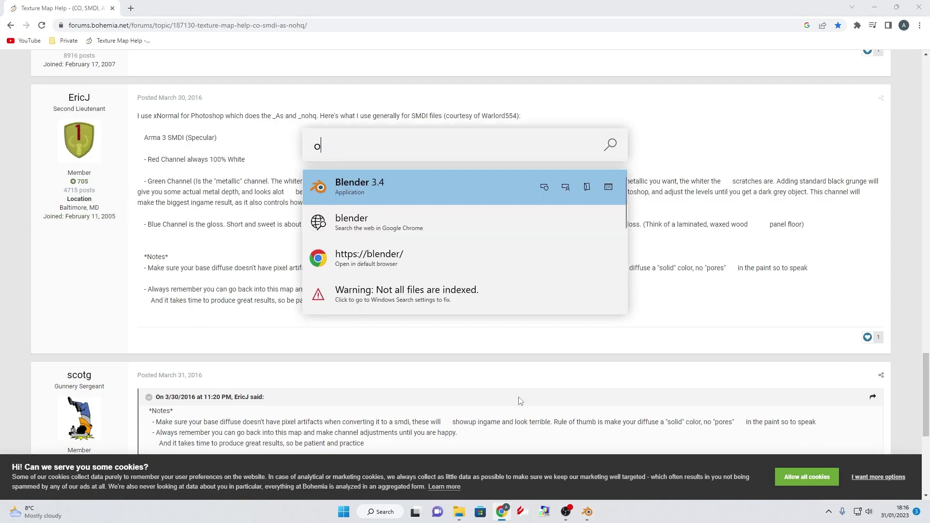
text(ho)
key(BackSpace)
key(BackSpace)
key(BackSpace)
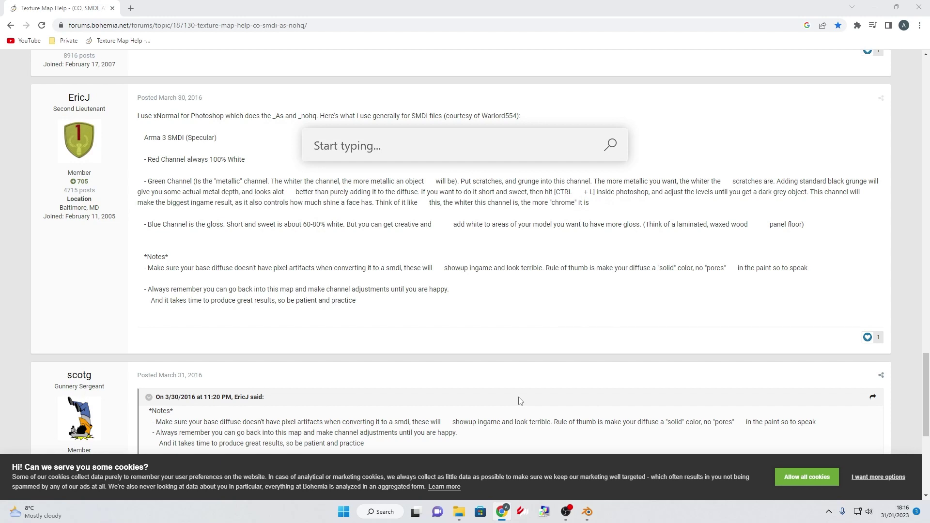
text(photo)
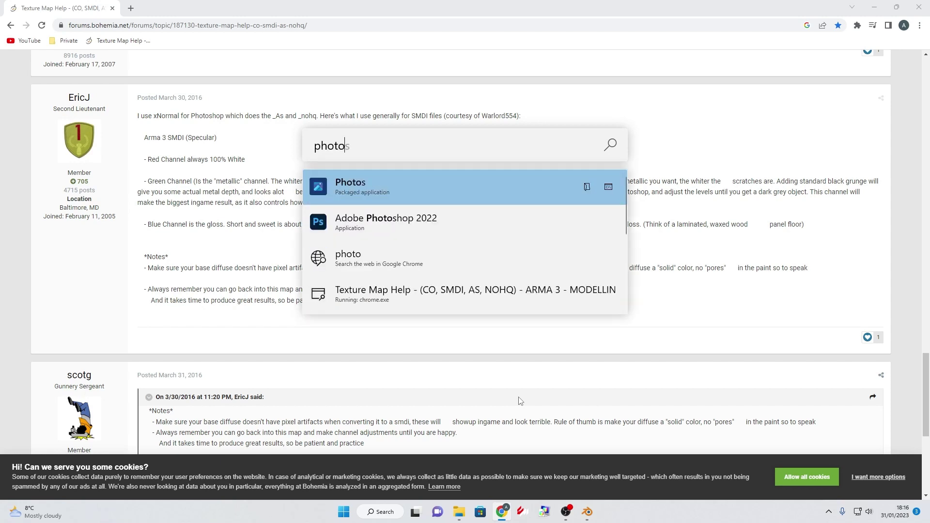
key(Down)
key(Return)
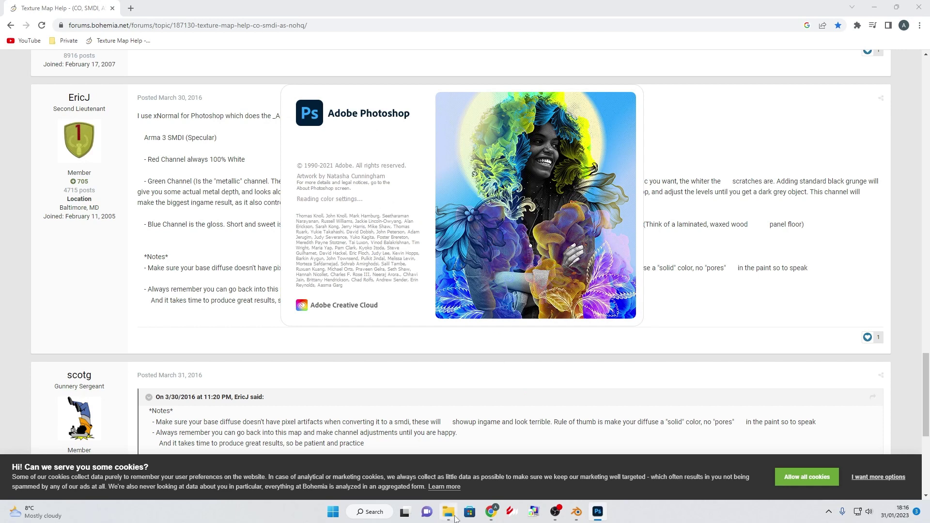
mouse_move(455, 519)
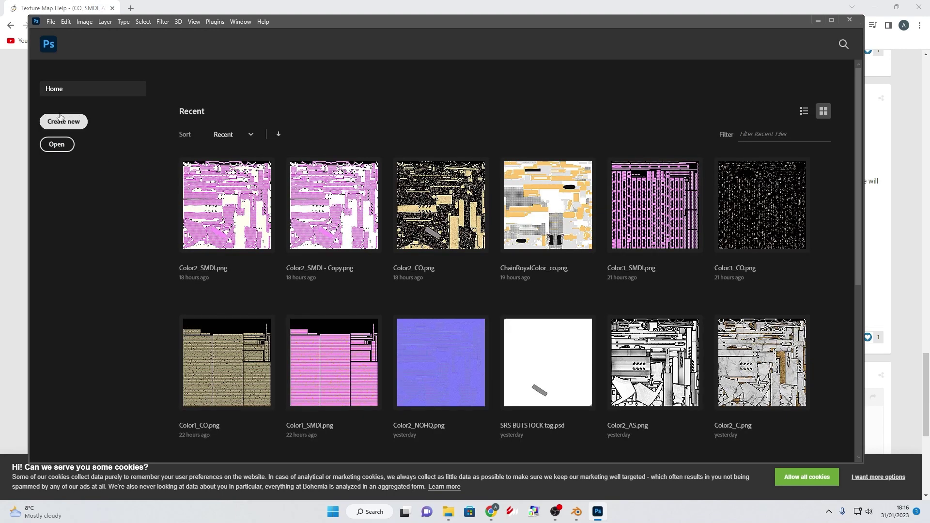
Step: Open SRS_HONEY_nohq.png from the SRS > Tutorial folder
click(66, 145)
scroll(270, 187, down, 3)
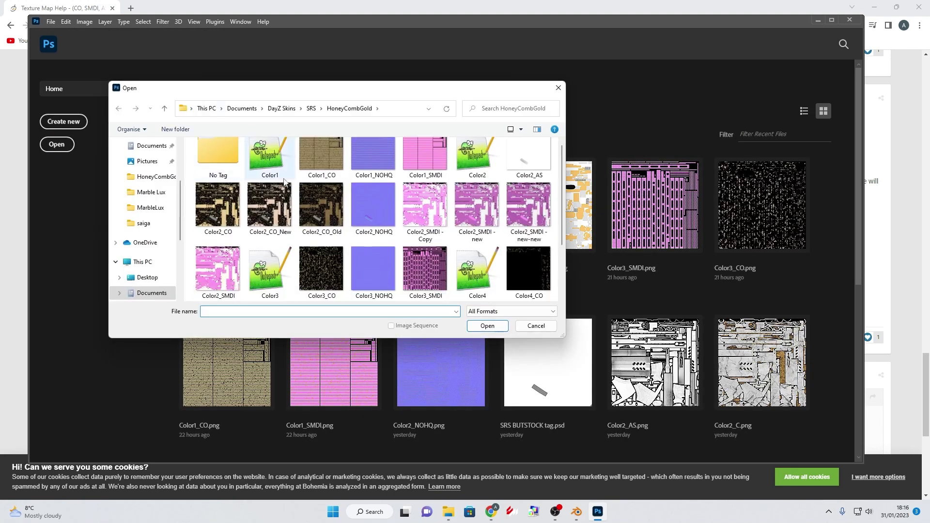
scroll(270, 187, up, 3)
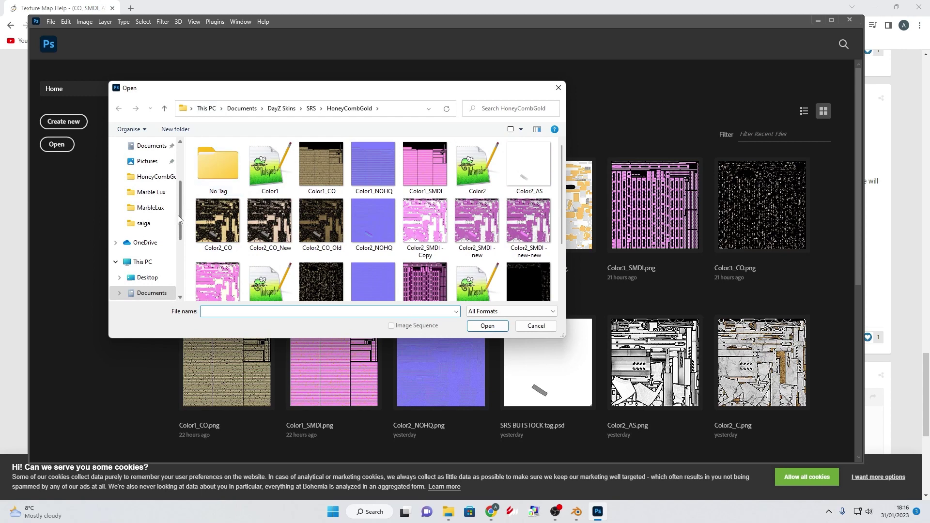
scroll(184, 218, down, 2)
scroll(369, 217, down, 3)
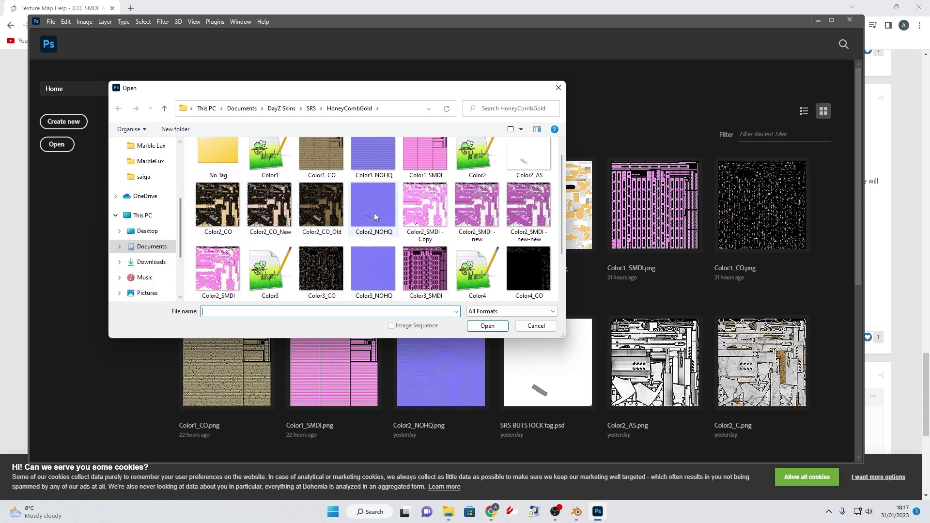
scroll(369, 217, up, 3)
scroll(437, 211, down, 3)
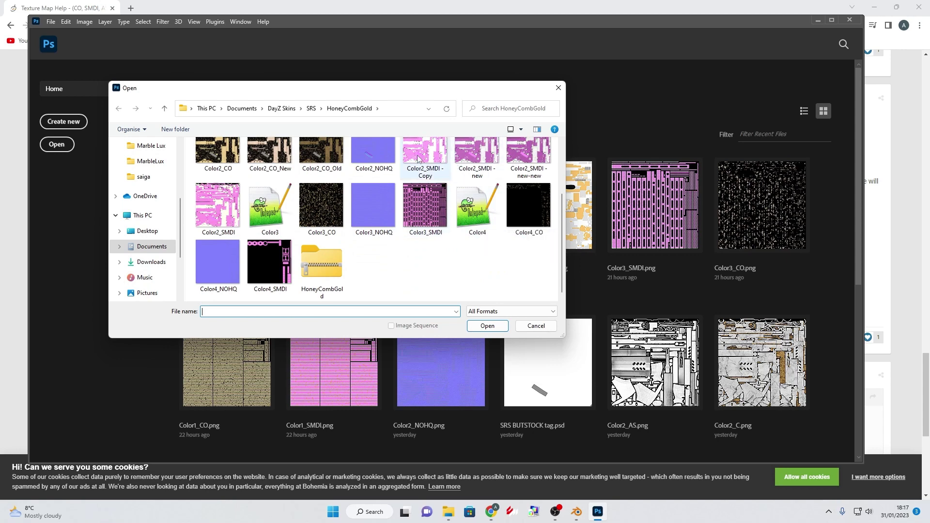
scroll(420, 164, up, 2)
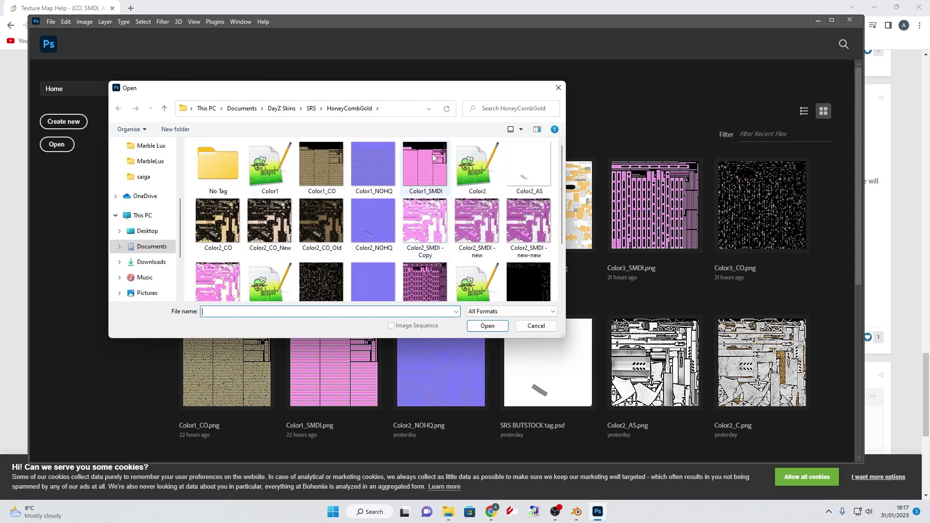
scroll(419, 190, down, 1)
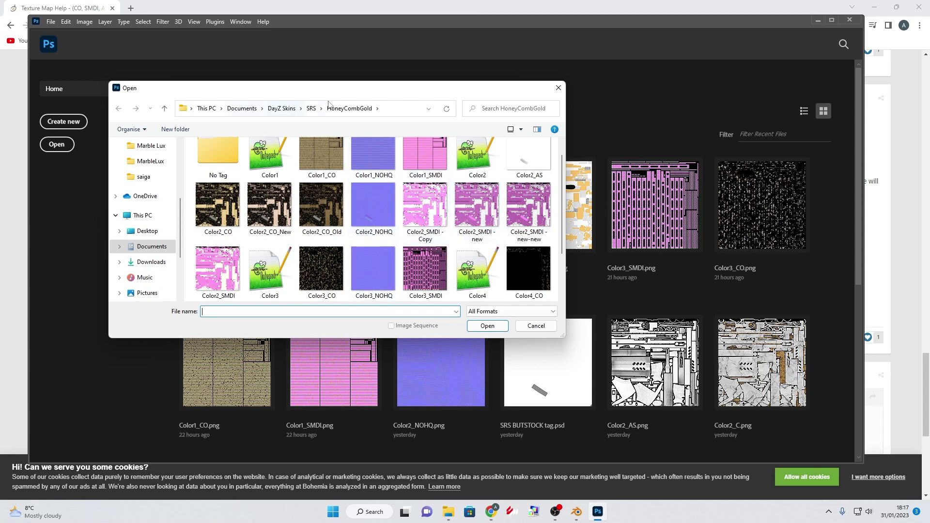
click(311, 108)
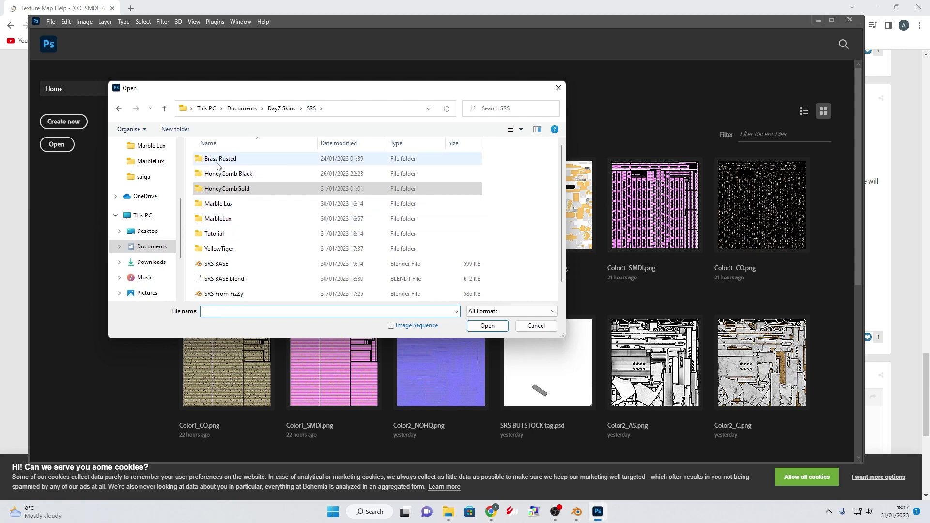
double_click(222, 233)
double_click(280, 159)
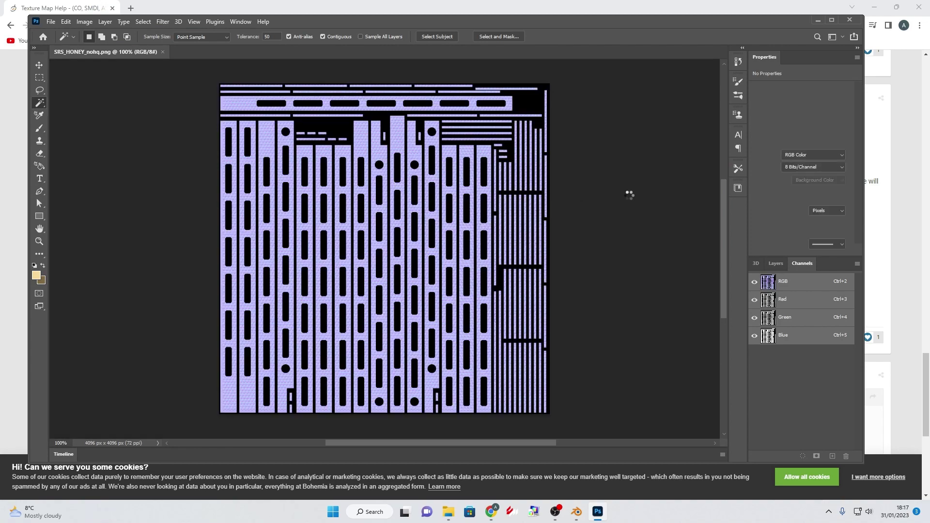
Step: Zoom into the canvas and Magic Wand-click a black gap in the normal map
scroll(434, 206, up, 2)
alt+scroll(434, 206, up, 5)
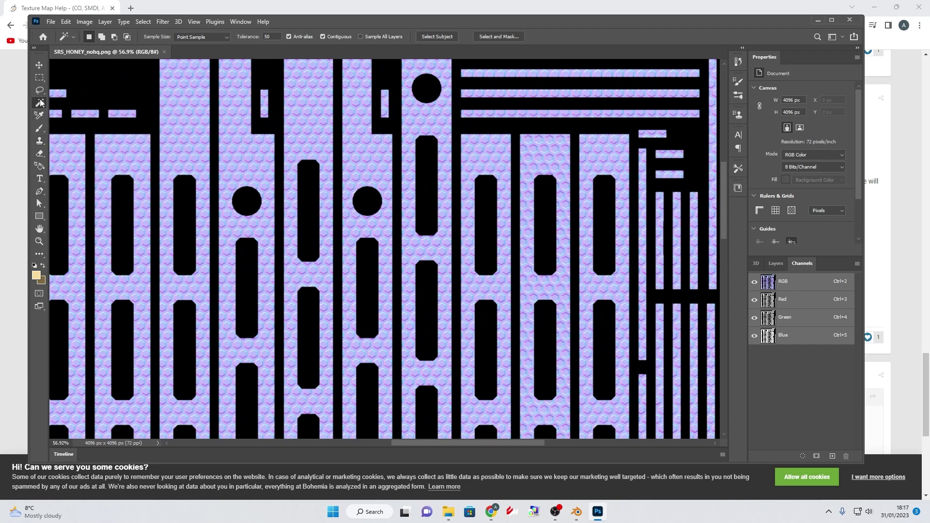
click(102, 85)
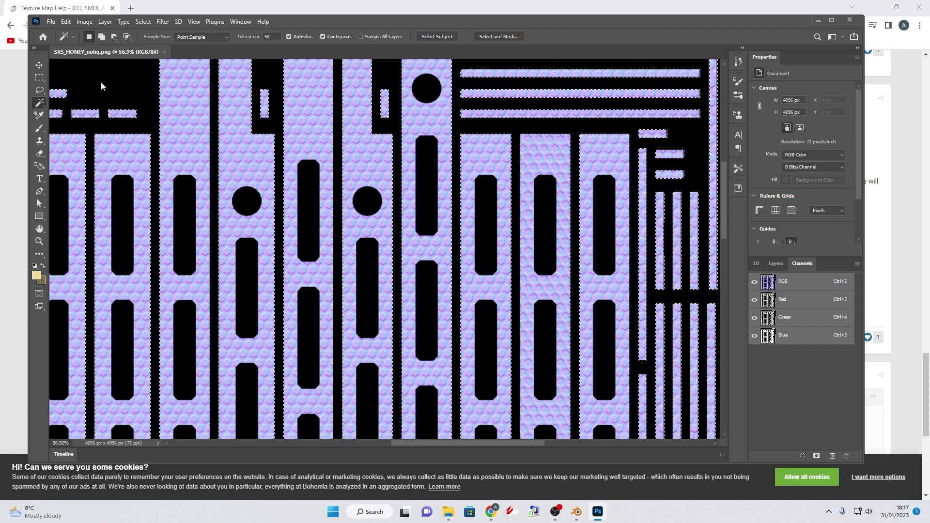
Step: Deselect, read the base purple as bcbcff with the colour picker, and show the Layers panel
key(ctrl+d)
scroll(186, 103, up, 3)
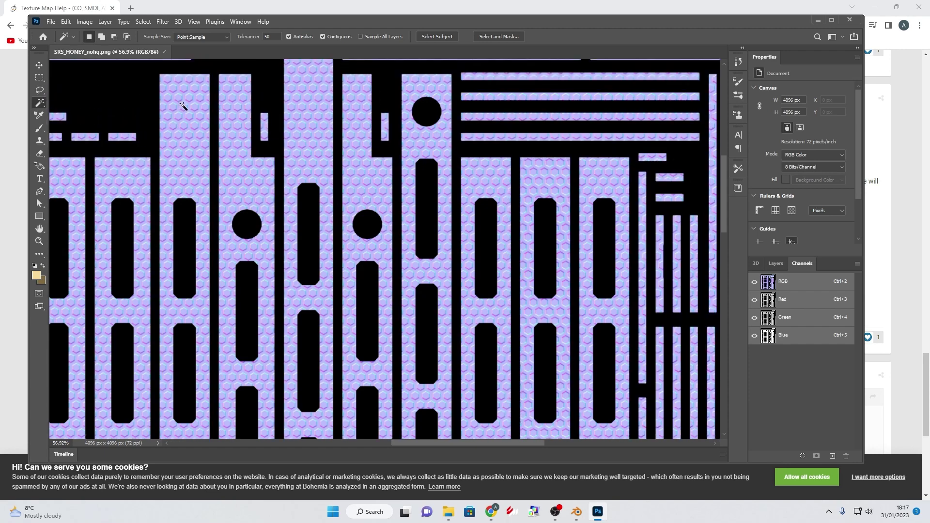
alt+scroll(231, 173, up, 5)
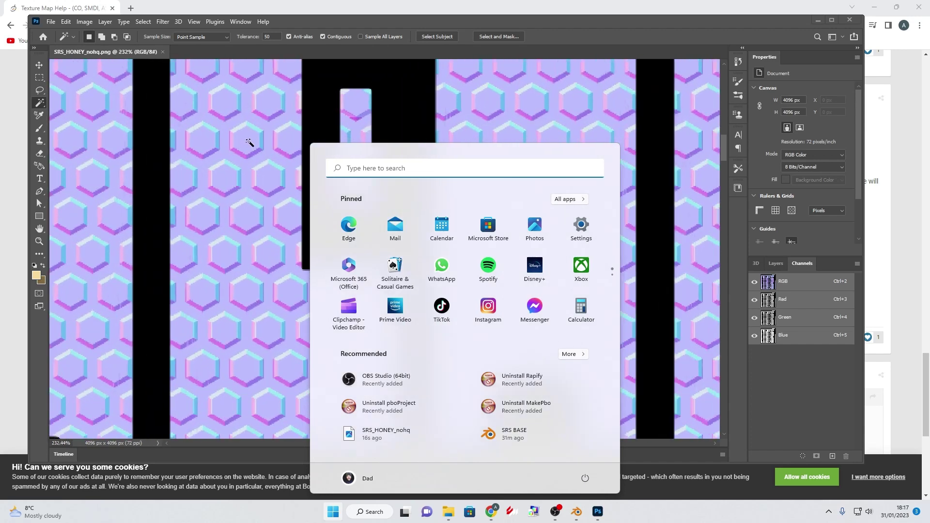
click(249, 140)
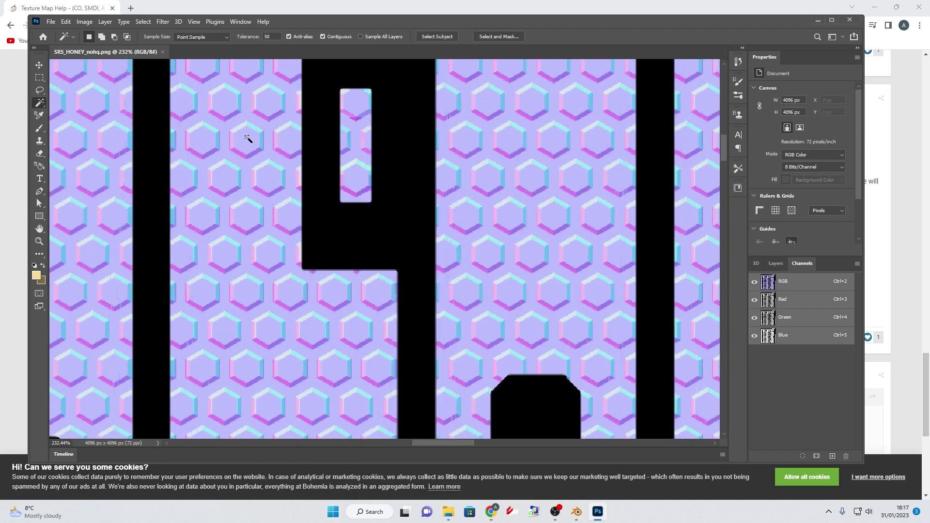
key(super+shift+c)
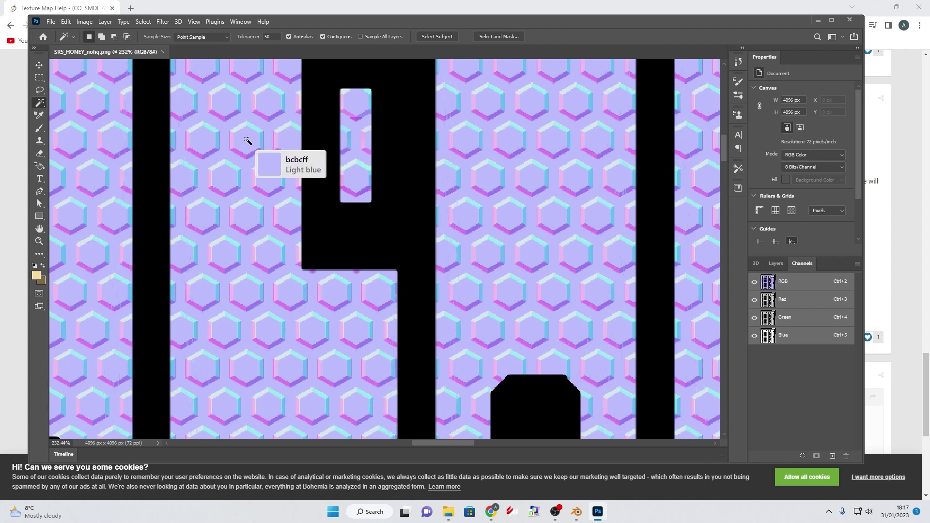
click(248, 140)
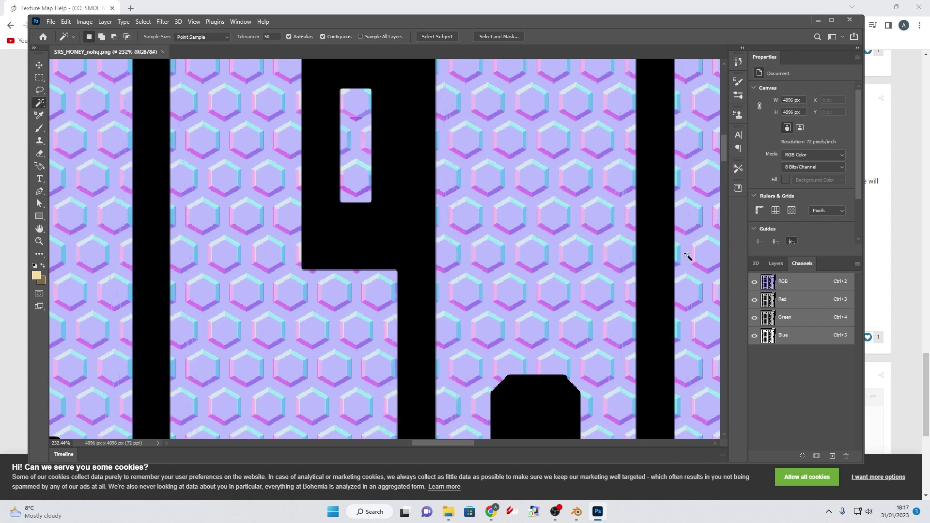
click(775, 265)
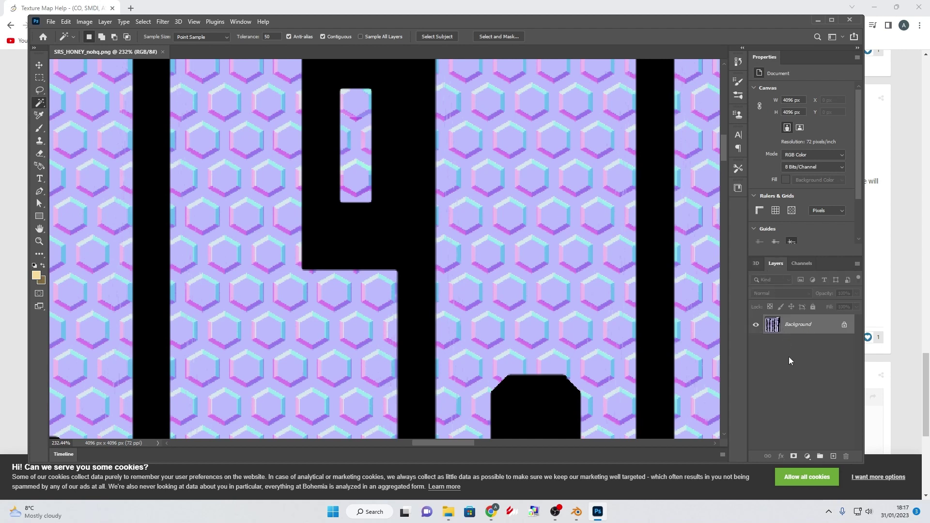
Step: Cancel a new-layer attempt and clear the existing selection
key(ctrl+shift+n)
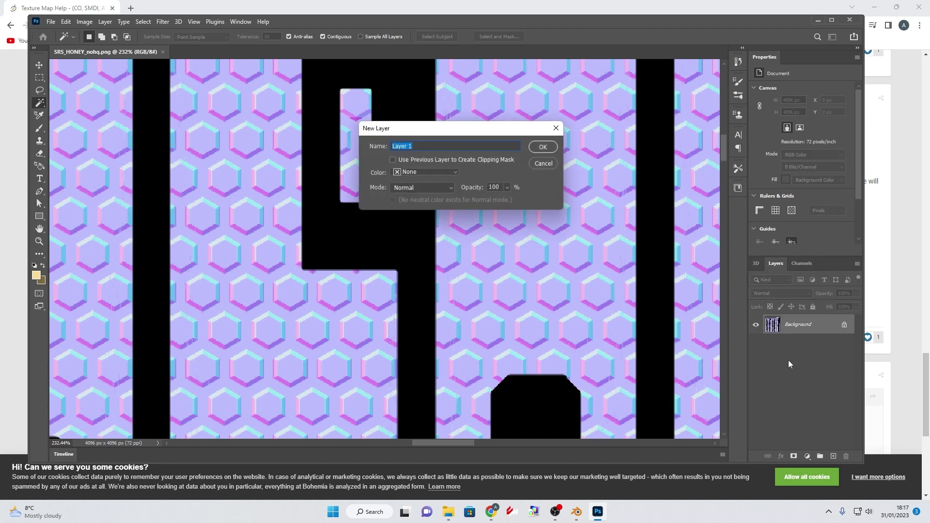
key(Escape)
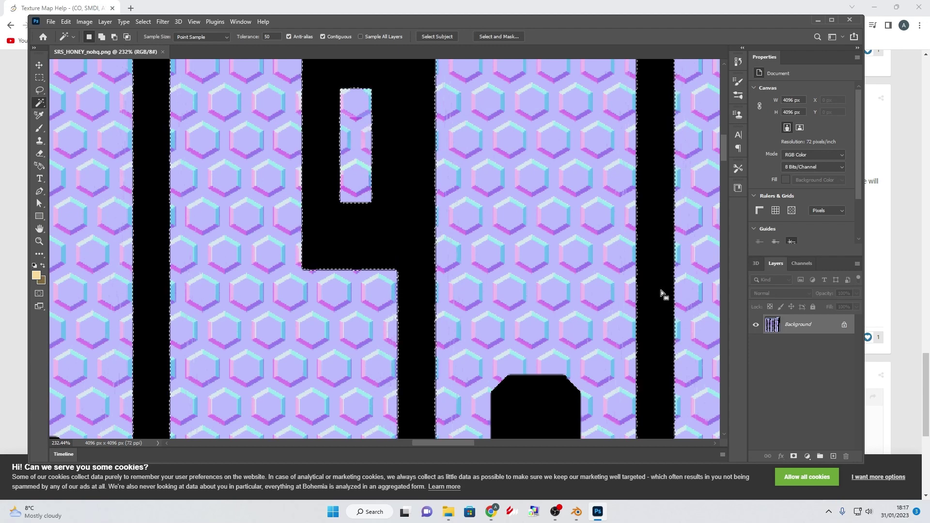
right_click(661, 289)
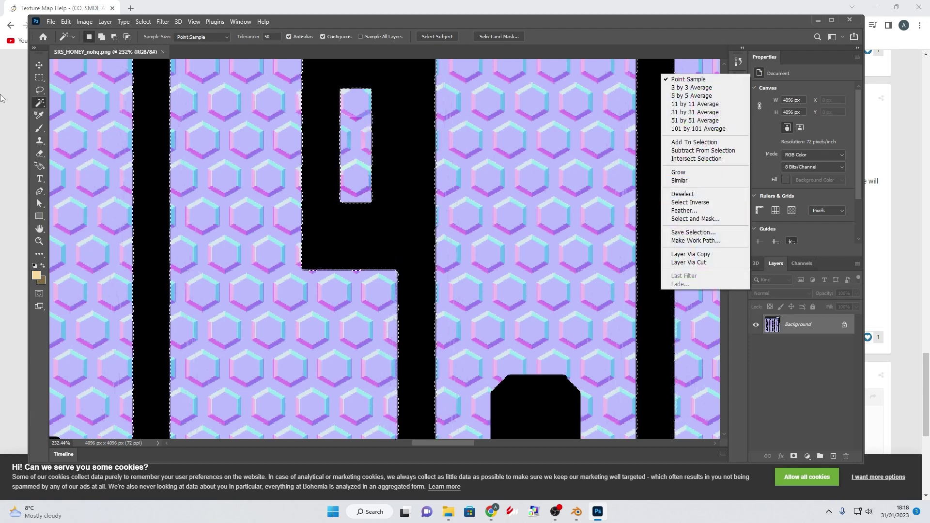
click(41, 104)
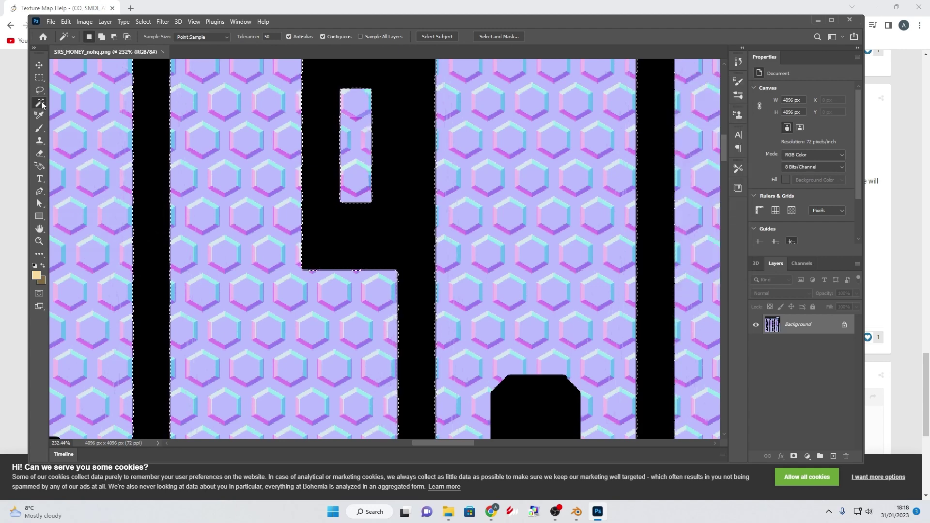
key(ctrl+d)
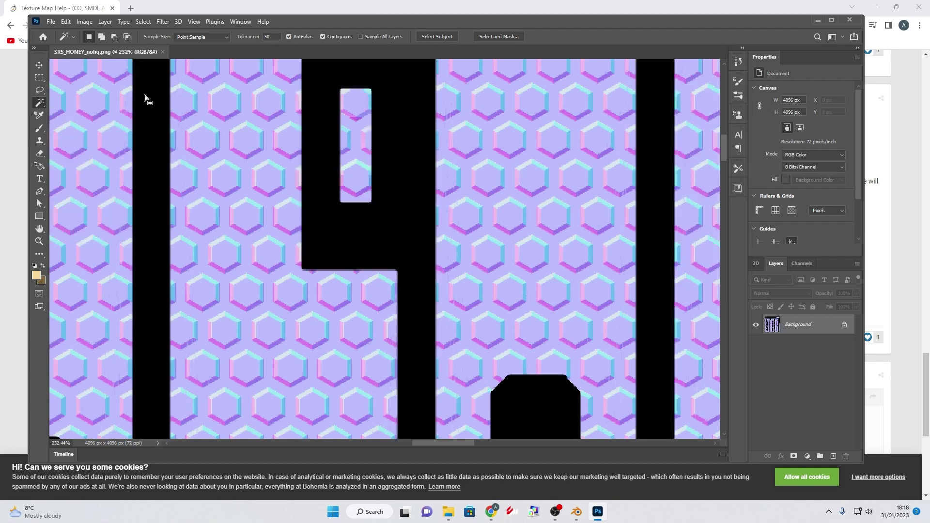
Step: Select all black gaps using Magic Wand plus Similar, then copy them to Layer 1
click(147, 200)
right_click(147, 200)
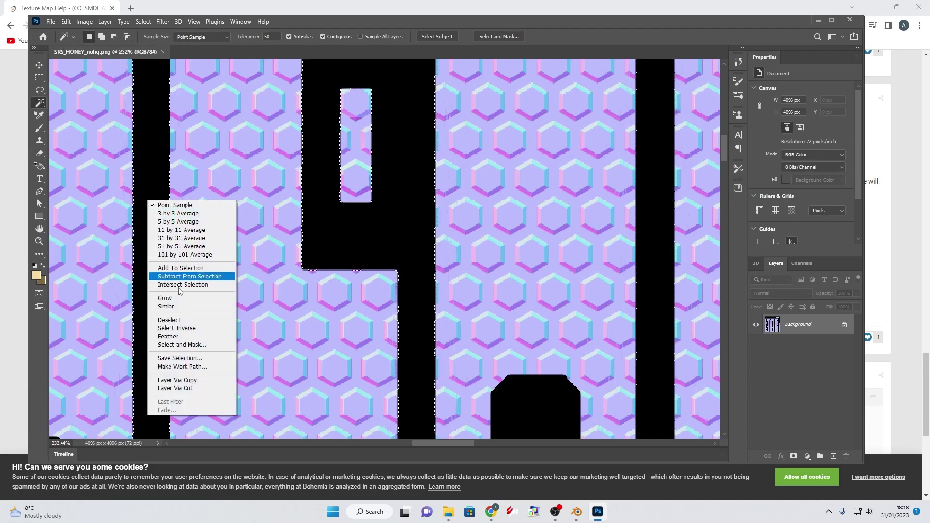
click(179, 306)
alt+scroll(396, 222, down, 5)
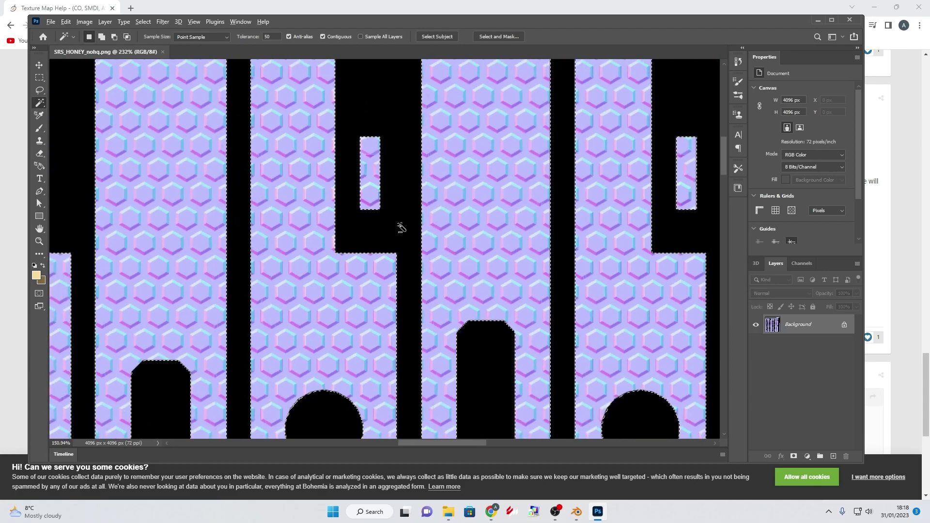
alt+scroll(403, 229, down, 9)
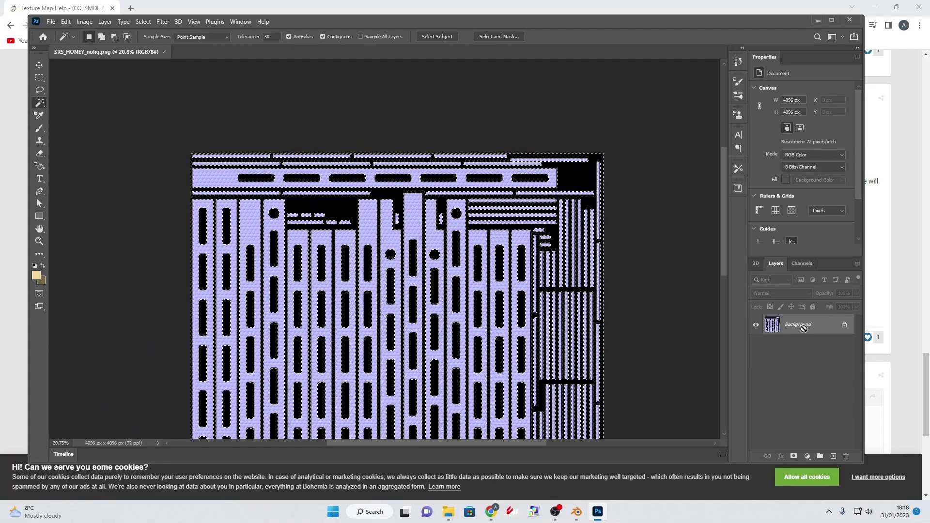
key(ctrl+j)
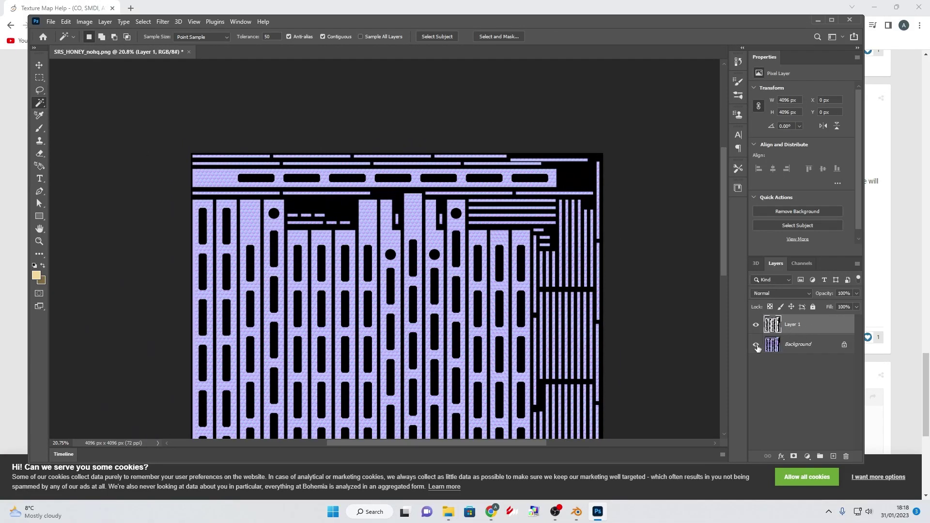
Step: Give Layer 1 a Color Overlay effect in base purple #bcbcff
click(756, 345)
click(756, 345)
right_click(799, 326)
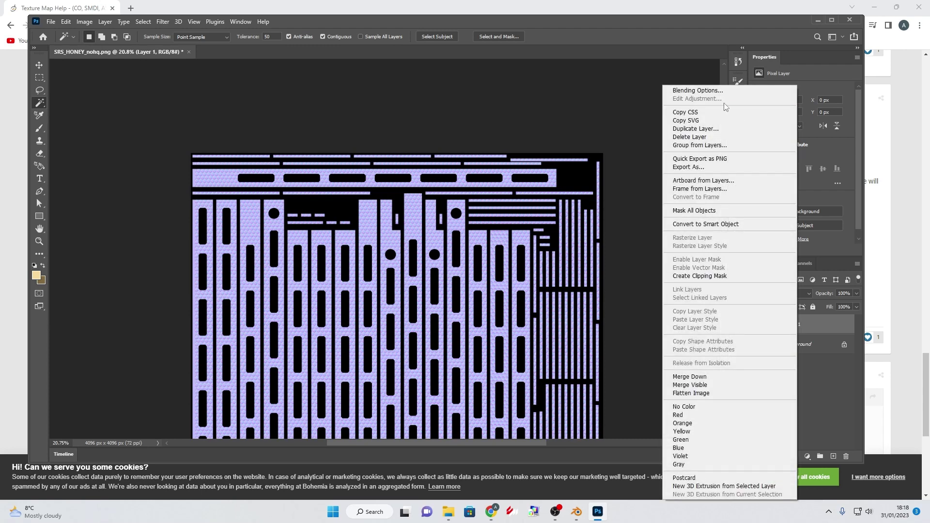
click(711, 90)
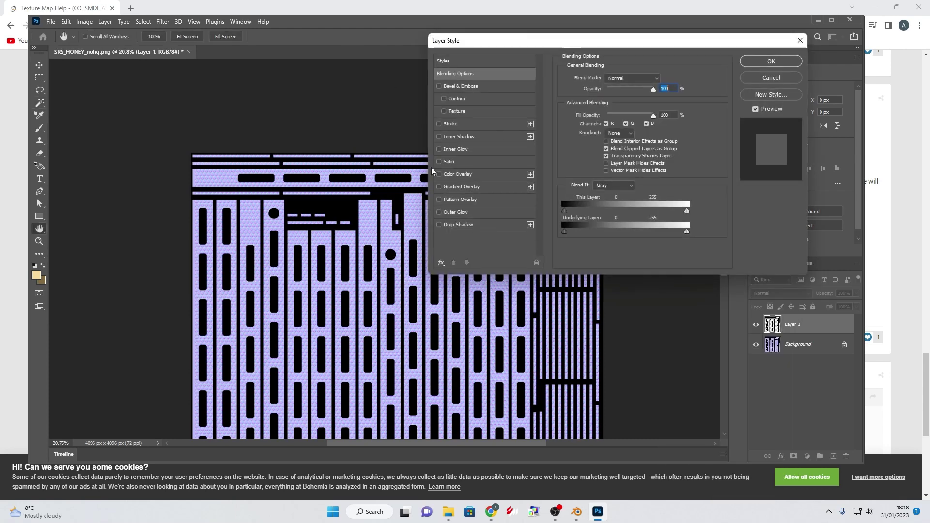
click(439, 174)
click(464, 177)
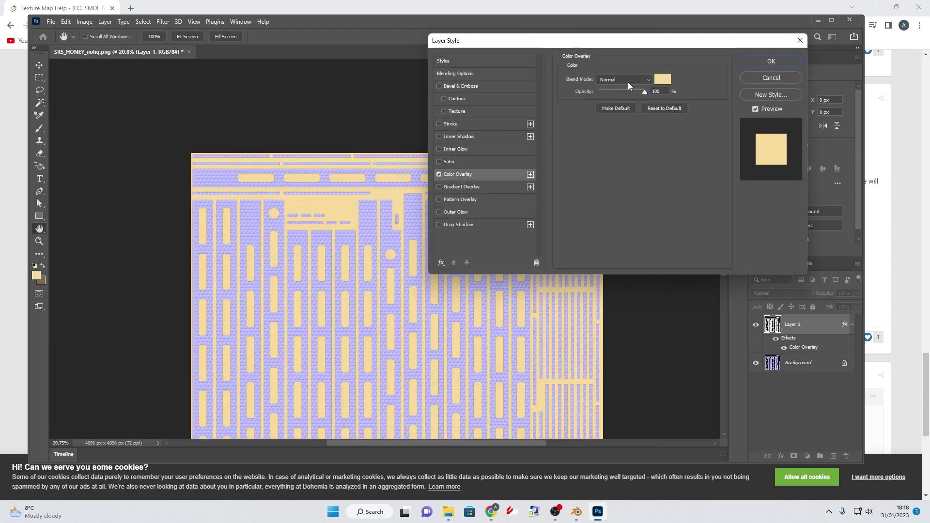
click(662, 79)
click(519, 270)
key(ctrl+v)
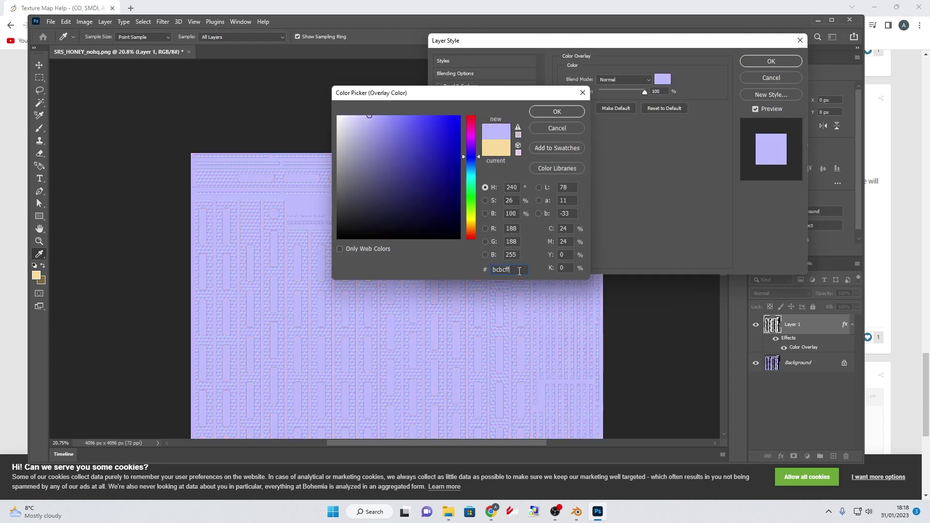
click(555, 113)
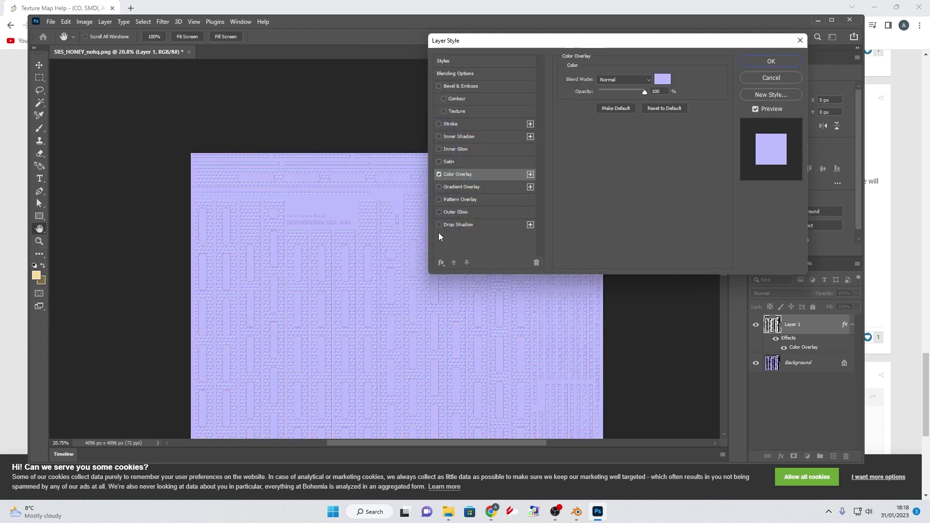
Step: Add a 1 px outside Stroke in sampled lavender to Layer 1 and apply the effects
alt+scroll(374, 240, up, 6)
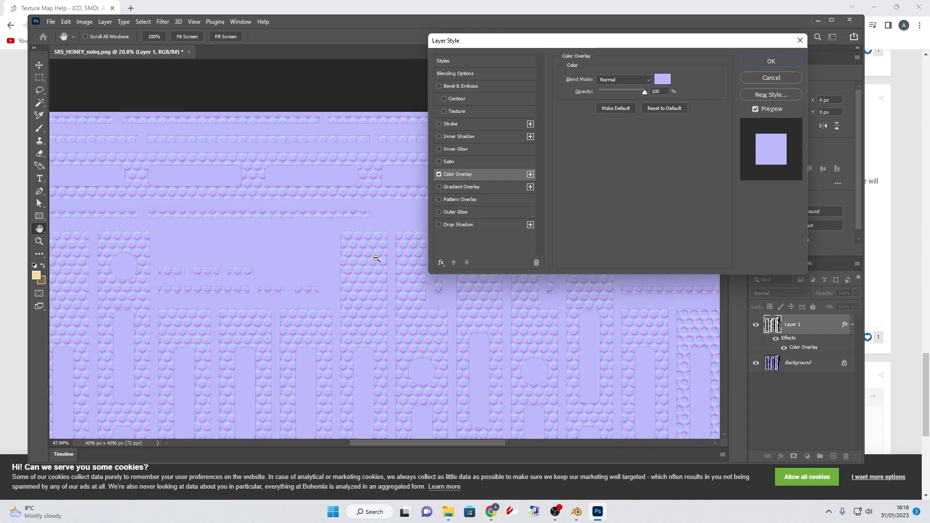
alt+scroll(396, 233, up, 4)
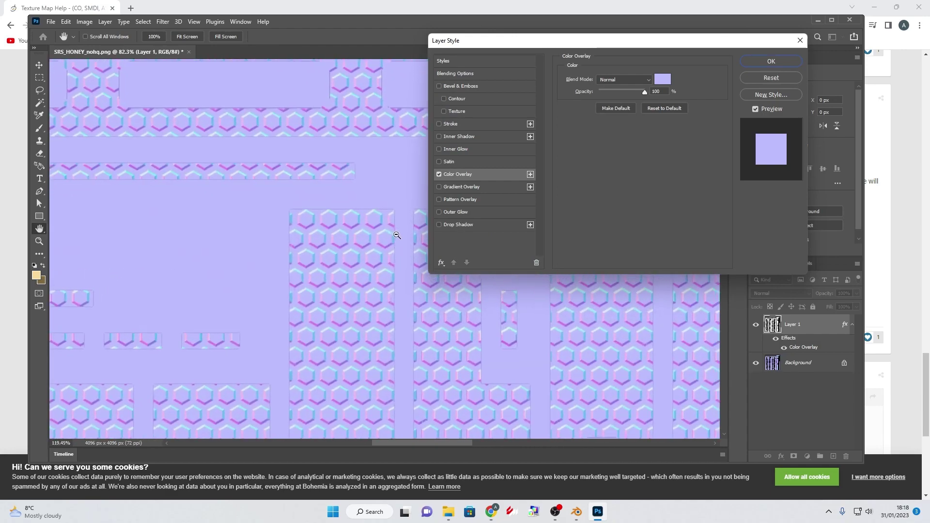
alt+scroll(396, 226, up, 1)
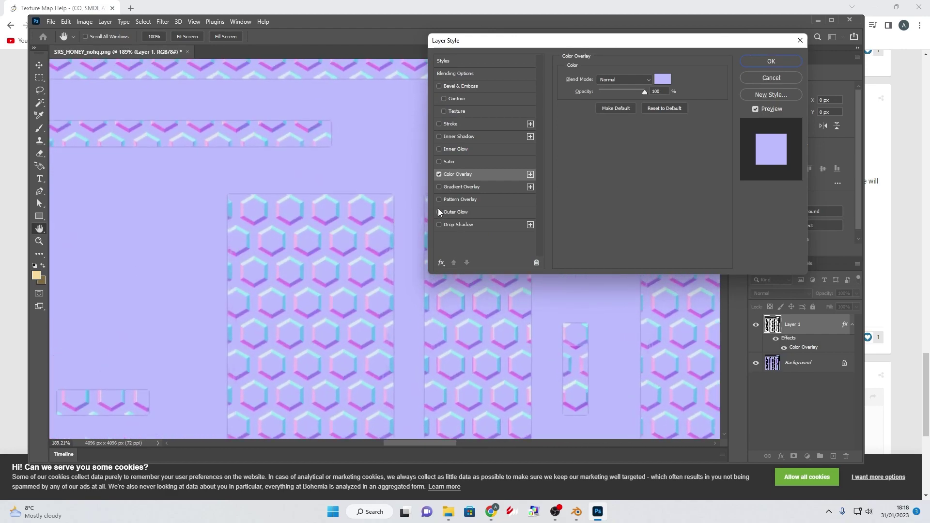
click(439, 124)
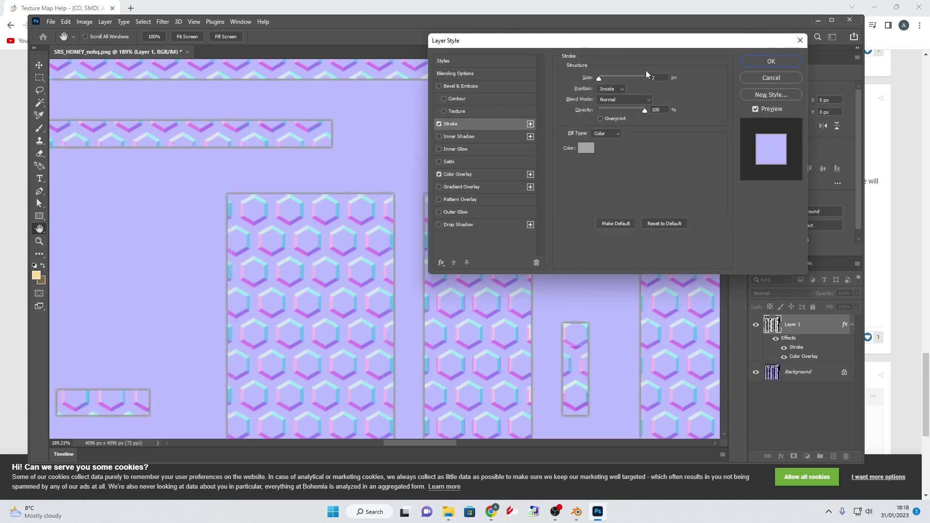
click(586, 148)
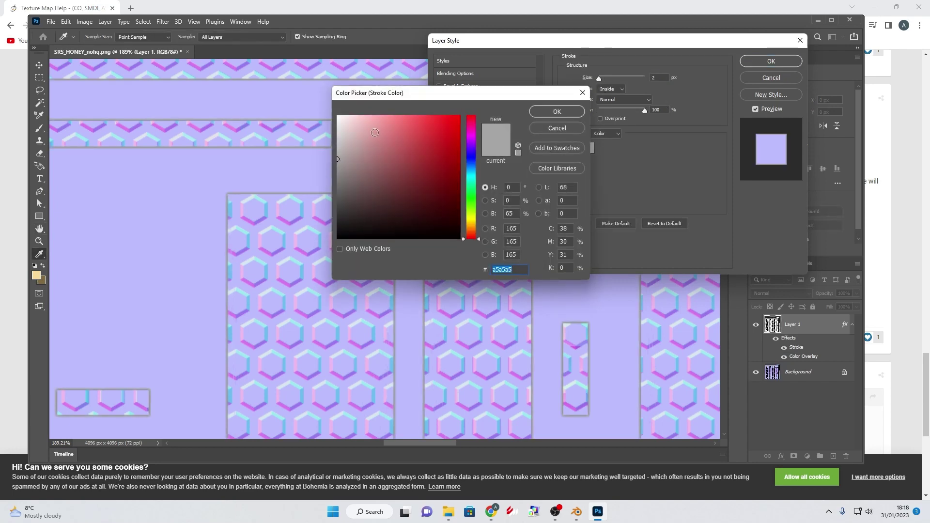
click(514, 290)
click(557, 112)
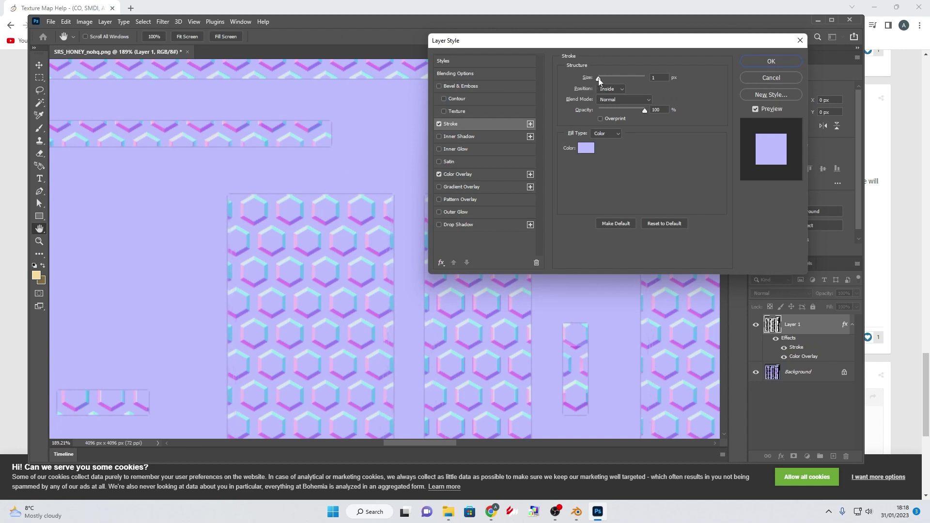
click(610, 89)
click(604, 86)
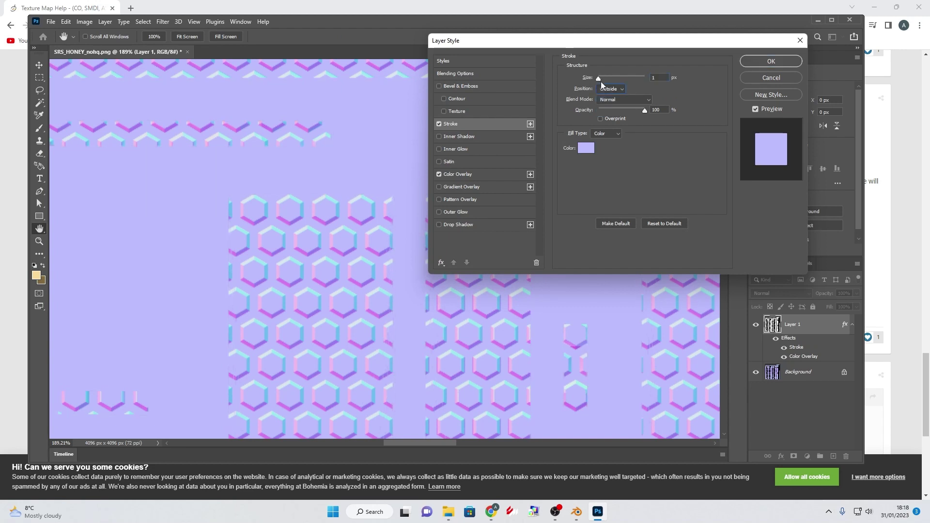
click(598, 80)
click(771, 61)
key(w)
alt+scroll(504, 174, down, 5)
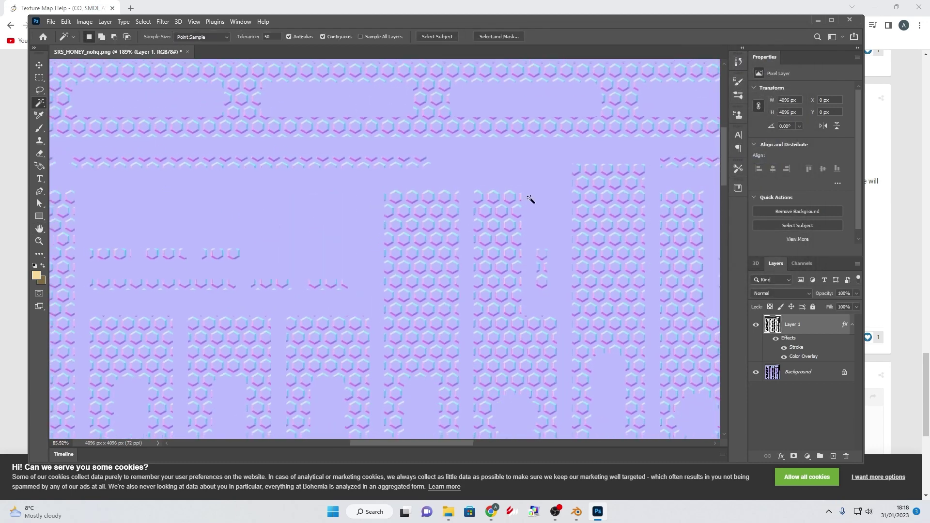
Step: Save As PNG, overwriting SRS_HONEY_nohq.png in the Tutorial folder
alt+scroll(531, 200, down, 5)
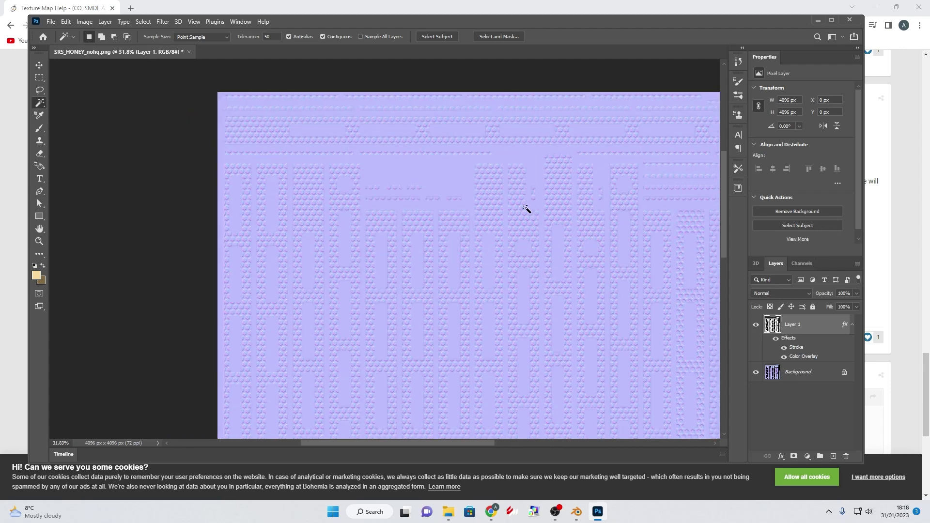
click(51, 21)
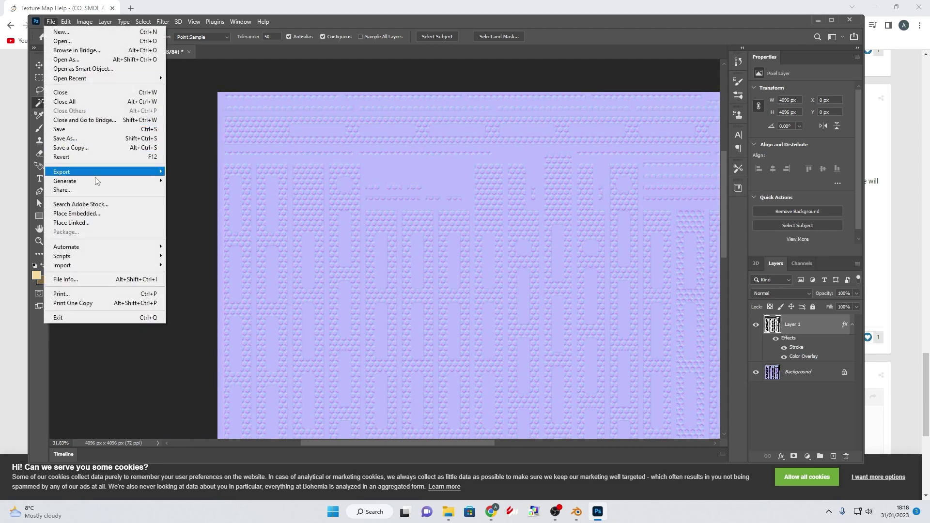
mouse_move(97, 175)
click(203, 171)
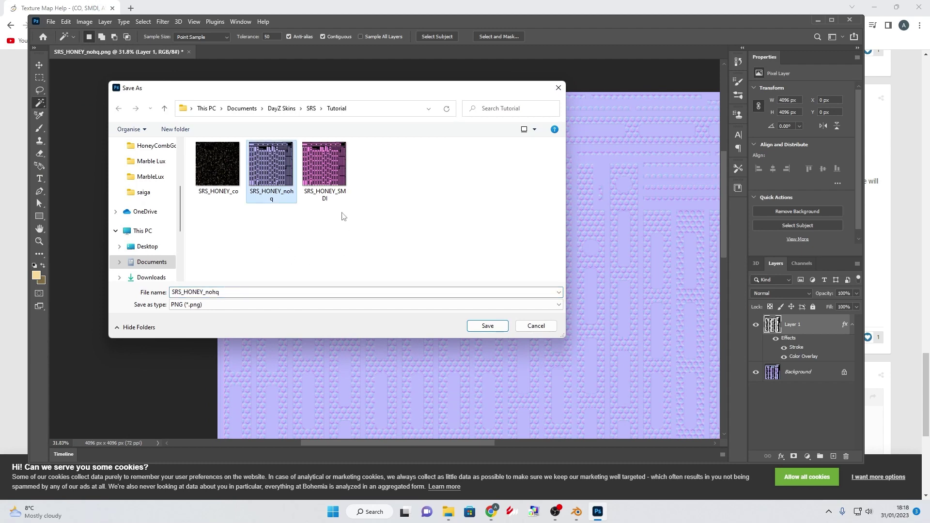
click(479, 325)
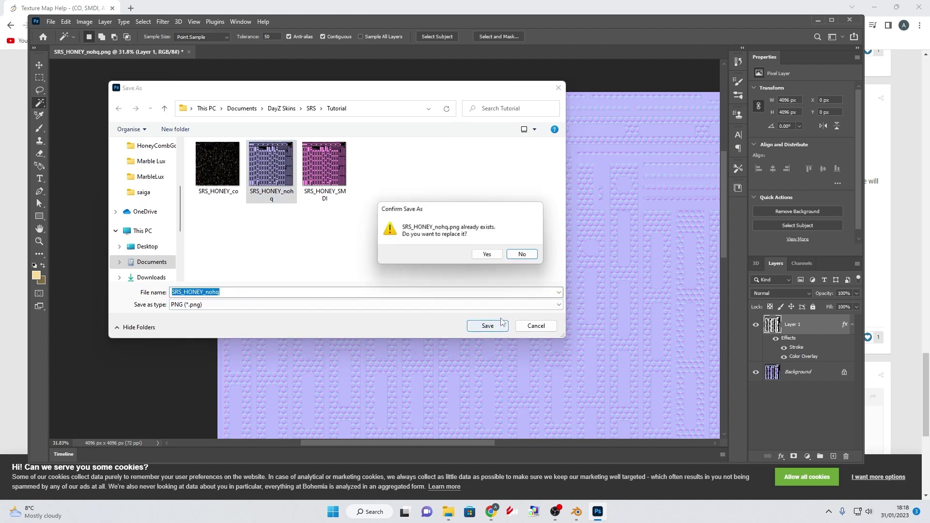
click(482, 254)
scroll(480, 261, down, 1)
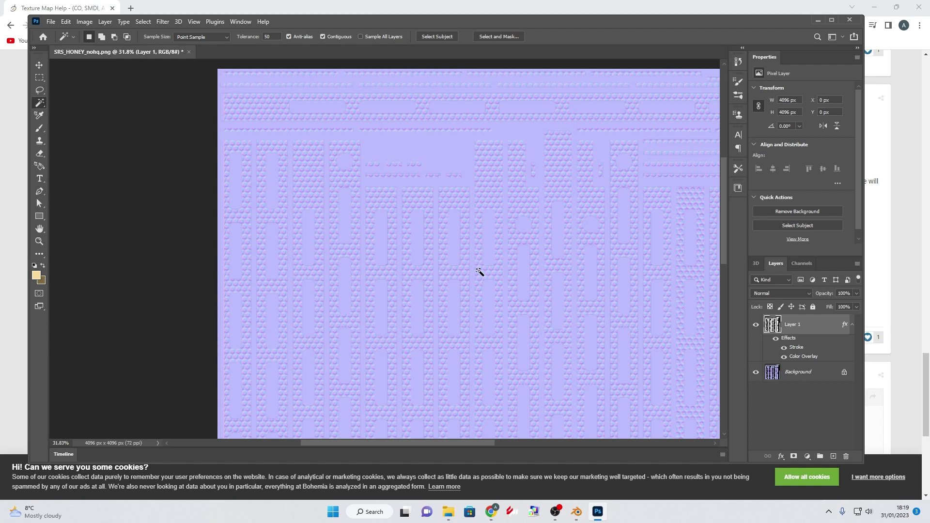
alt+scroll(480, 264, down, 4)
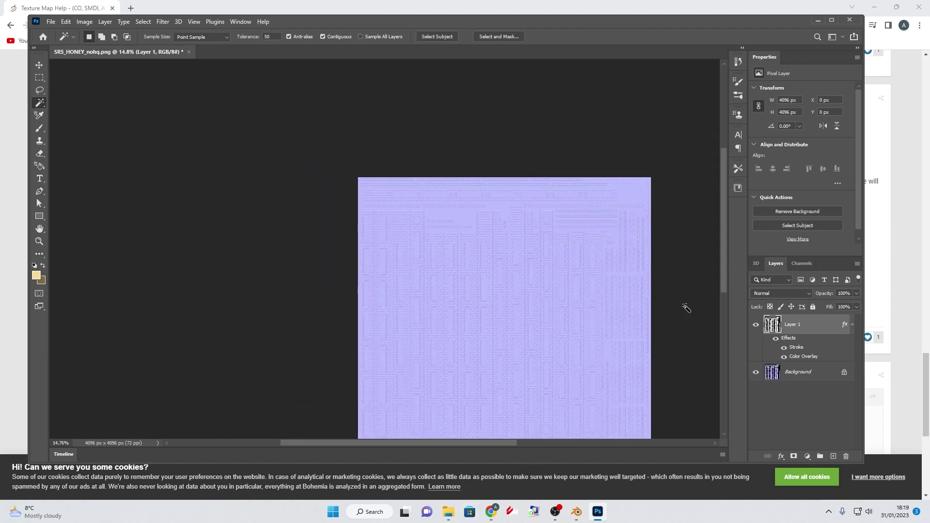
scroll(722, 294, down, 3)
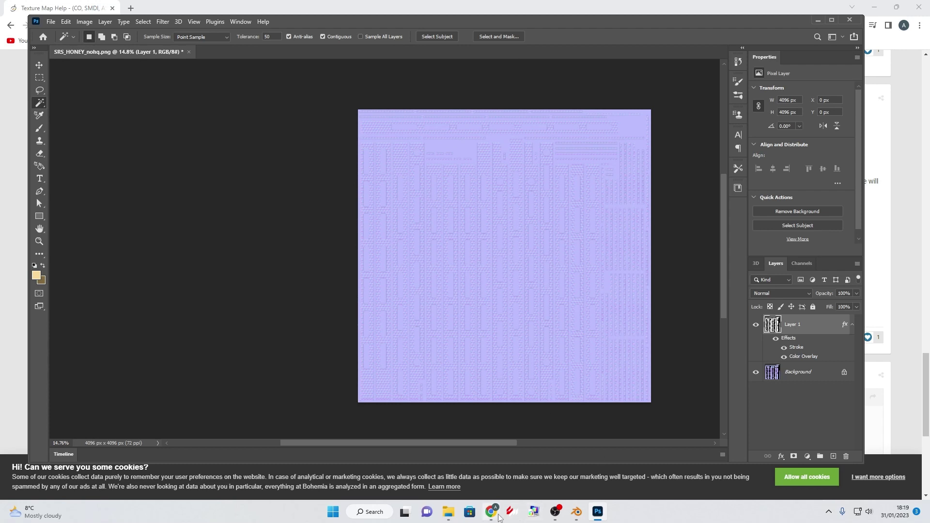
mouse_move(599, 514)
click(819, 20)
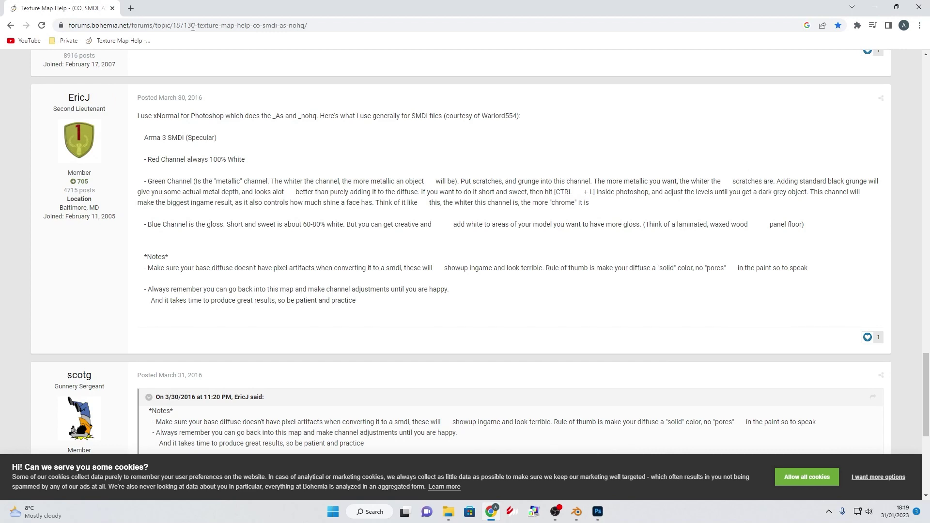
Step: Highlight the forum post's SMDI channel and 60-80% gloss guidance, then bring up OBS
double_click(79, 98)
click(103, 104)
drag(145, 181, 239, 225)
click(325, 227)
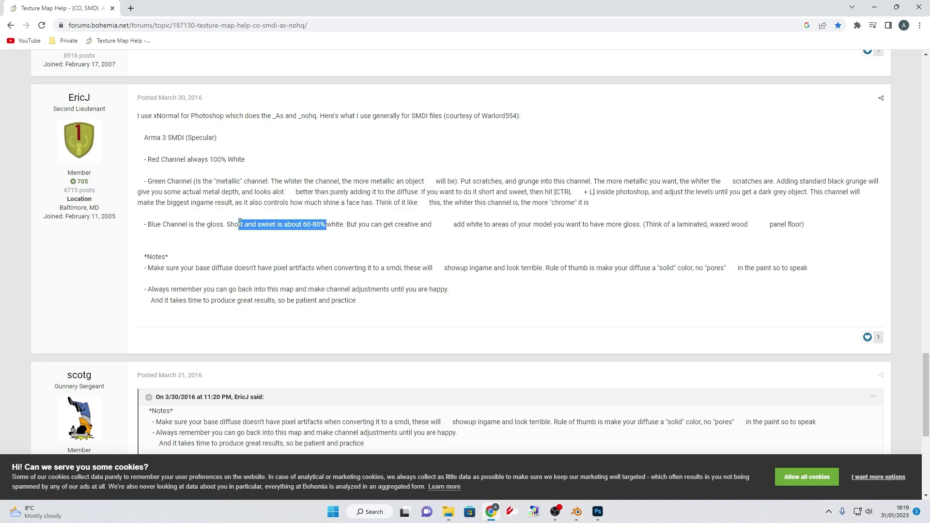
click(237, 225)
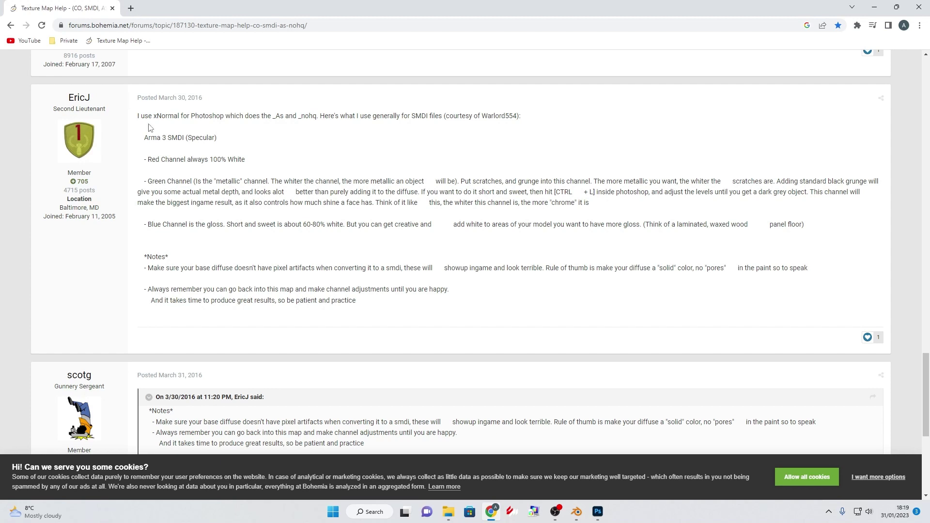
drag(166, 137, 330, 221)
click(329, 221)
mouse_move(559, 514)
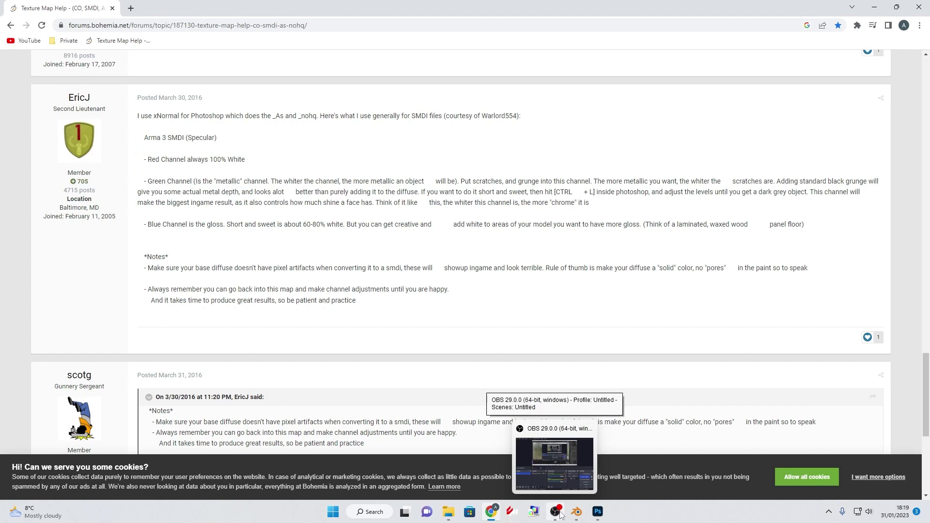
click(559, 514)
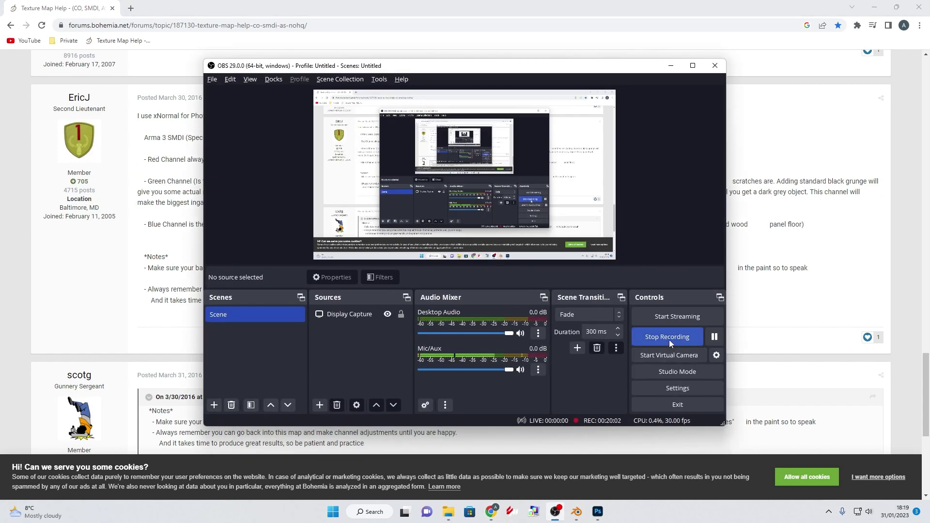